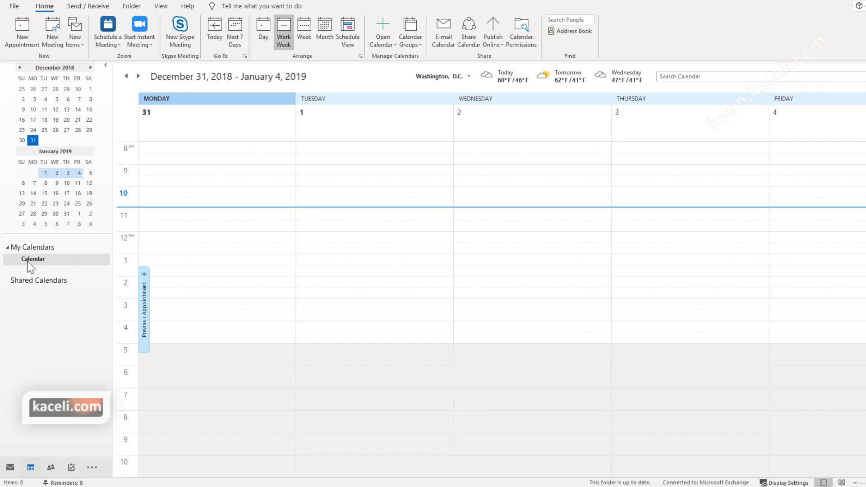
Step: Select the default Calendar under My Calendars and bring up its Share options
{"action": "left_click", "coordinate": [33, 261]}
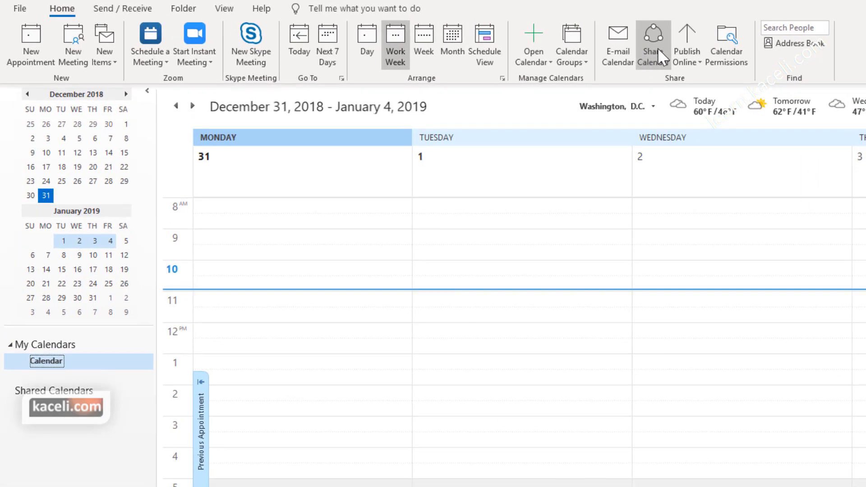
{"action": "right_click", "coordinate": [54, 367]}
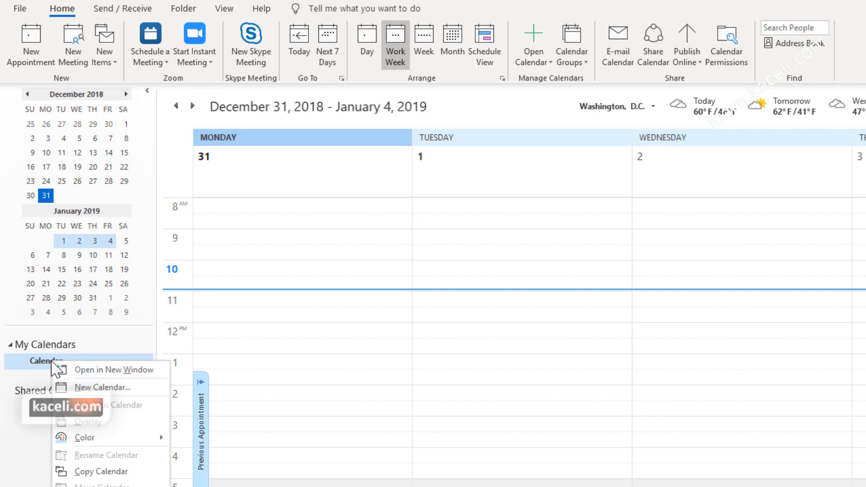
{"action": "mouse_move", "coordinate": [104, 486]}
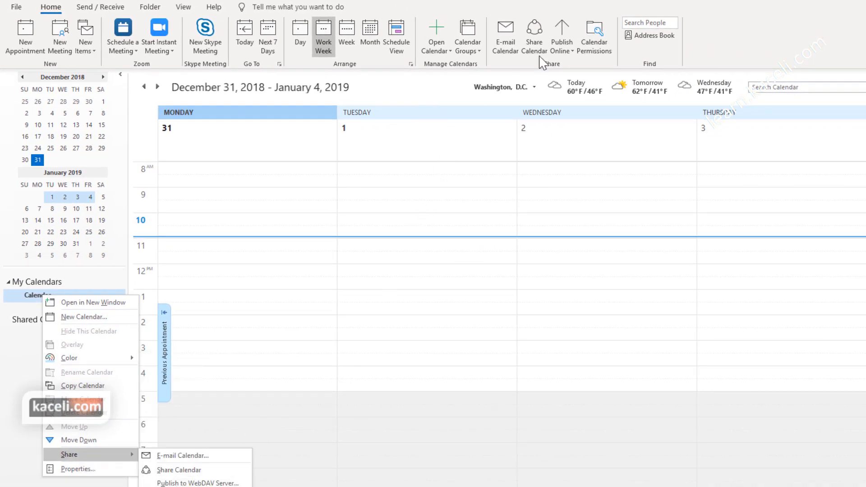
Step: Send Online Instructor a Limited details calendar sharing invitation and confirm sharing
{"action": "left_click", "coordinate": [534, 36]}
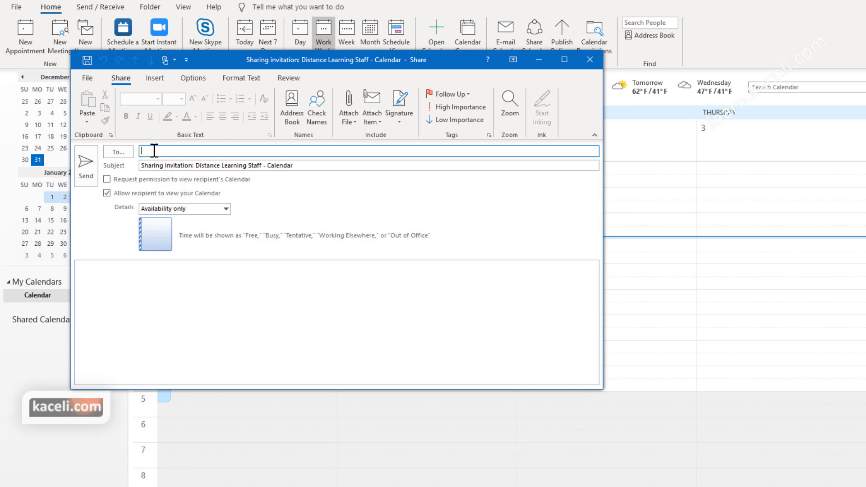
{"action": "type", "text": "online"}
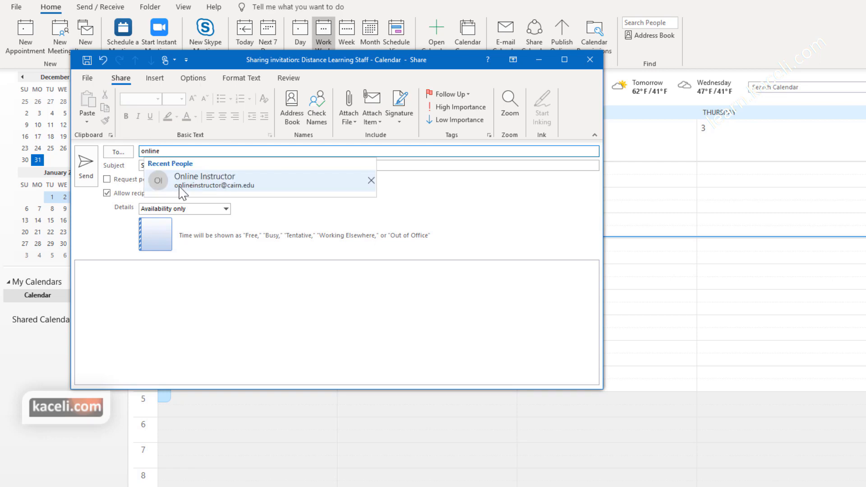
{"action": "left_click", "coordinate": [194, 181]}
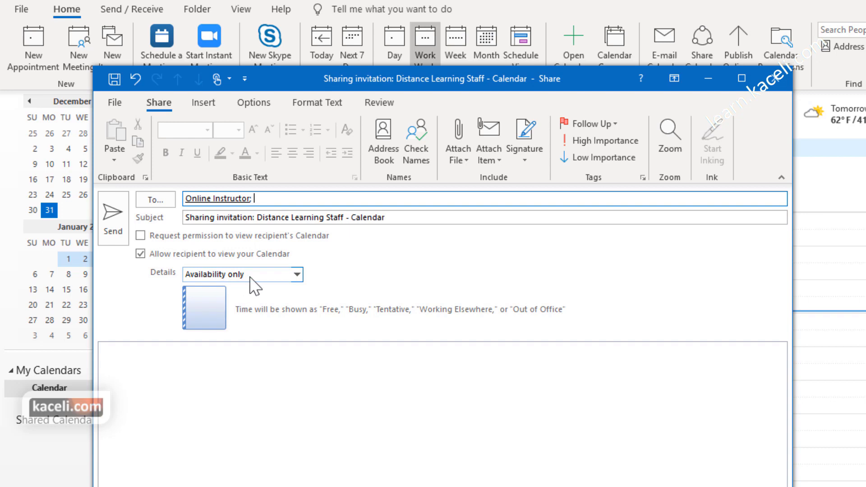
{"action": "left_click", "coordinate": [295, 276]}
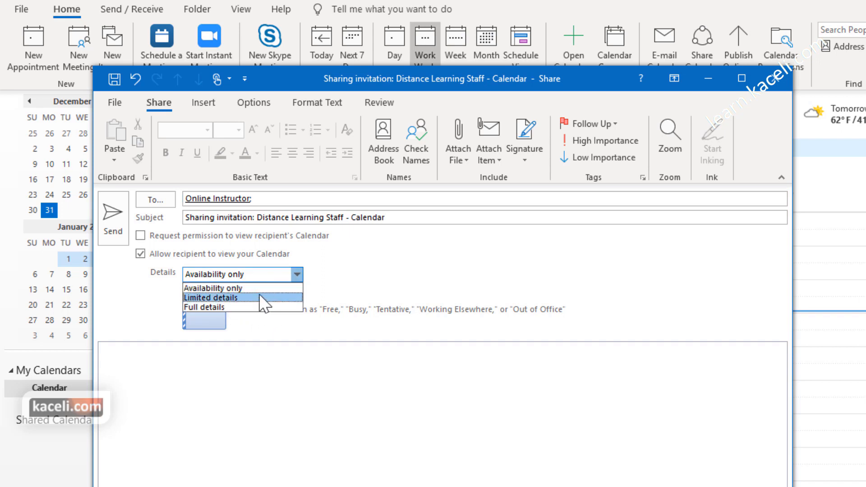
{"action": "left_click", "coordinate": [225, 298]}
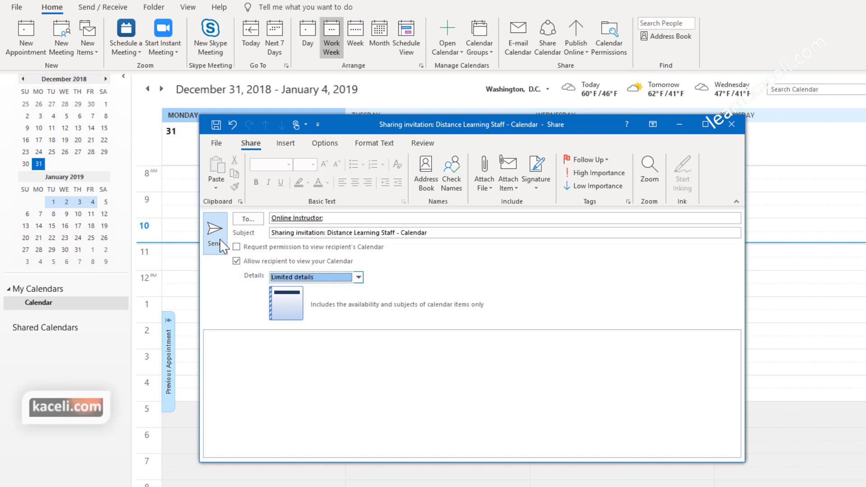
{"action": "left_click", "coordinate": [216, 235]}
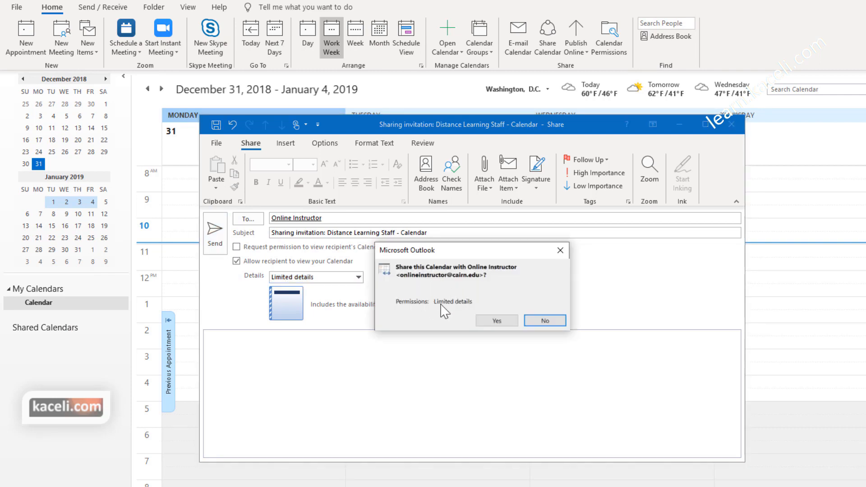
{"action": "left_click", "coordinate": [510, 323]}
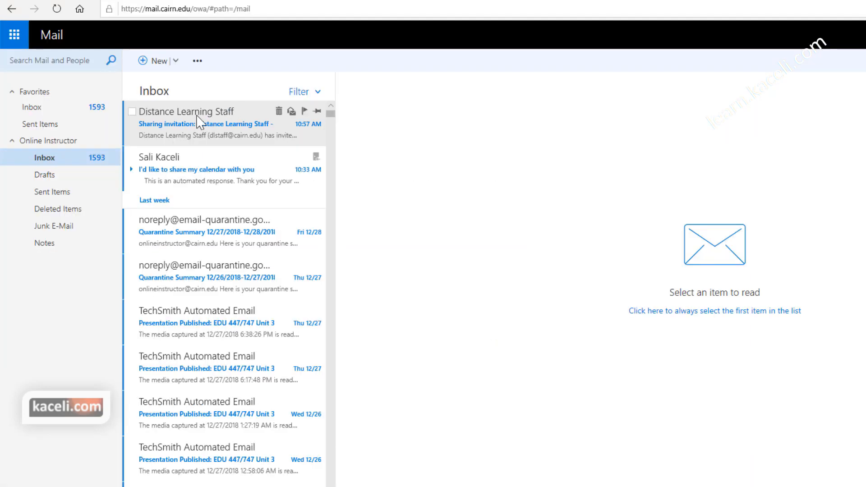
Step: Open the Distance Learning Staff sharing invitation on the web and accept it
{"action": "left_click", "coordinate": [196, 116]}
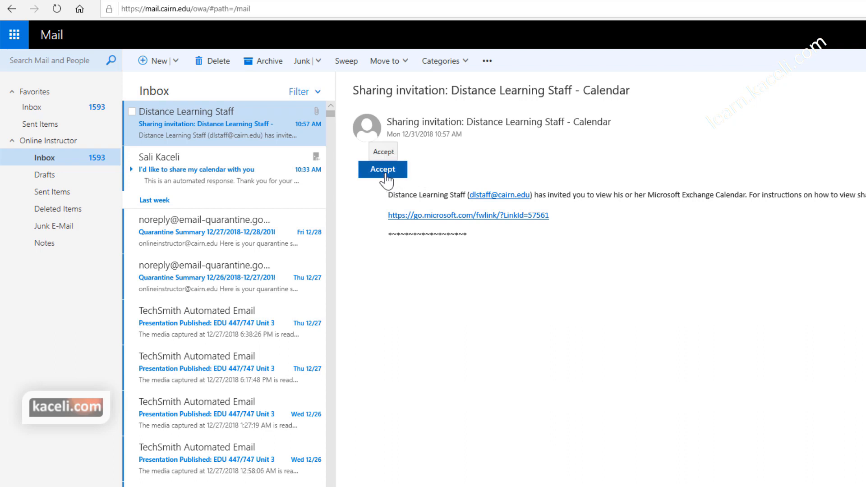
{"action": "left_click", "coordinate": [383, 170]}
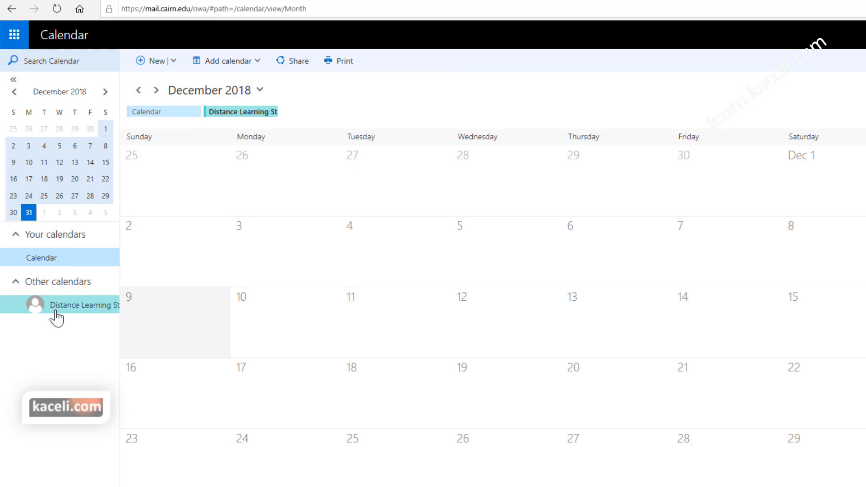
Step: Toggle your own calendar off and back on, then select January 1 with the Lunch entry
{"action": "left_click", "coordinate": [49, 260]}
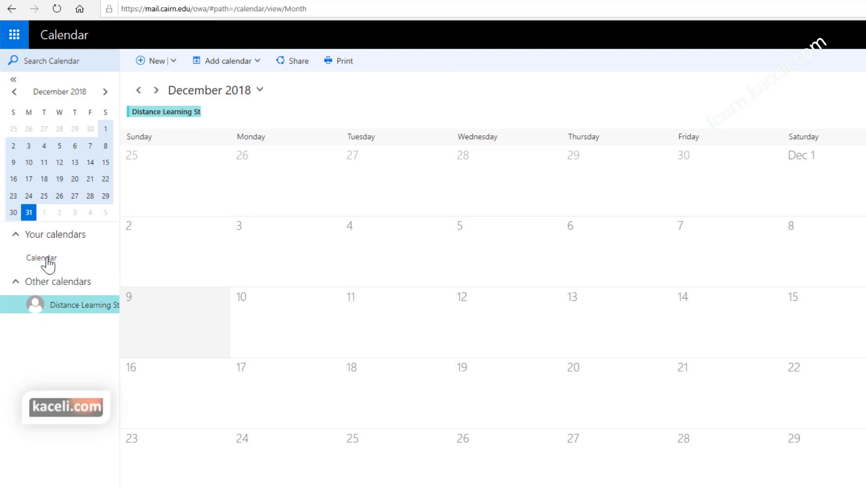
{"action": "left_click", "coordinate": [48, 261]}
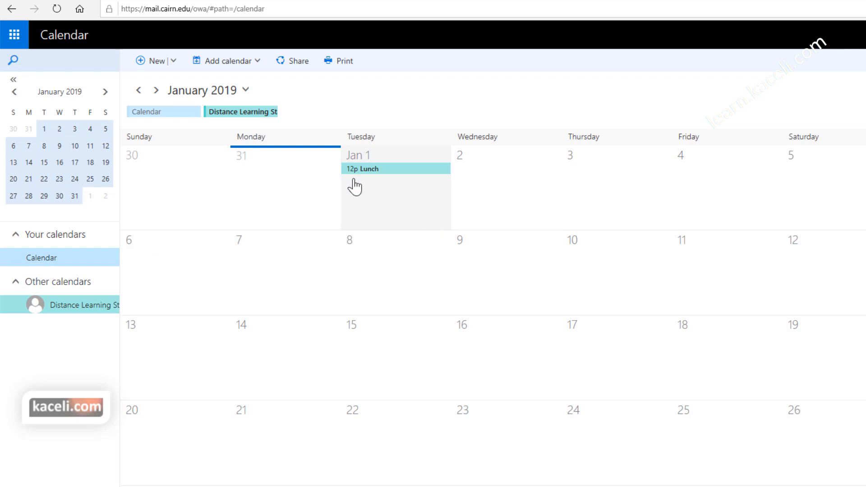
{"action": "left_click", "coordinate": [419, 177]}
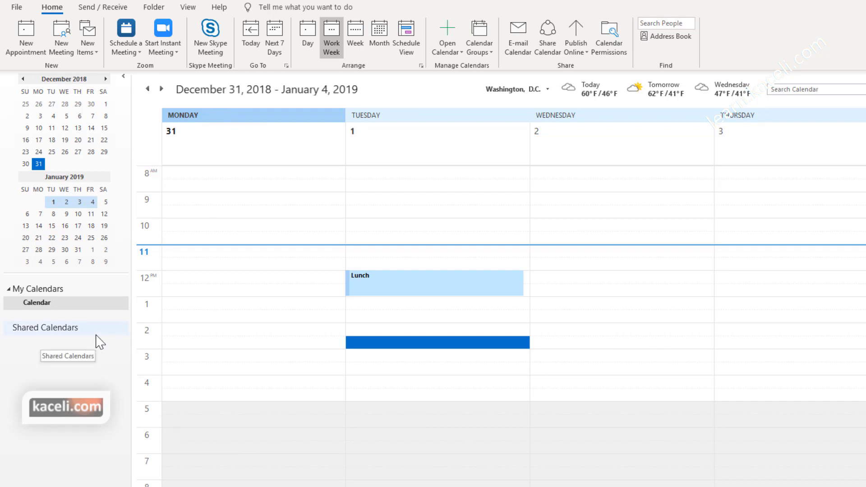
Step: Open the Properties dialog of the default Calendar folder
{"action": "left_click", "coordinate": [42, 304]}
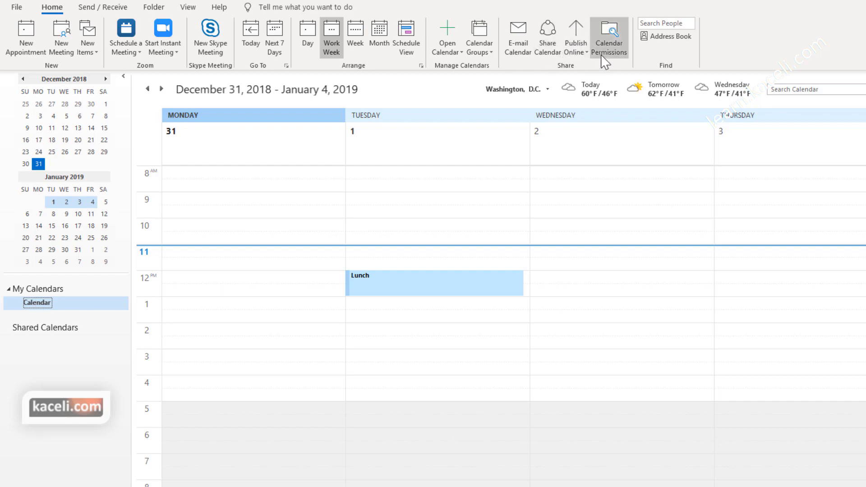
{"action": "right_click", "coordinate": [36, 303]}
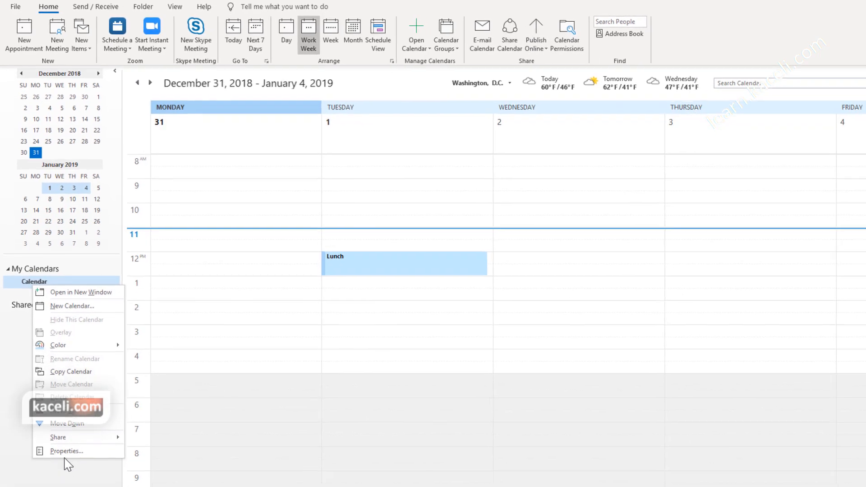
{"action": "left_click", "coordinate": [70, 481]}
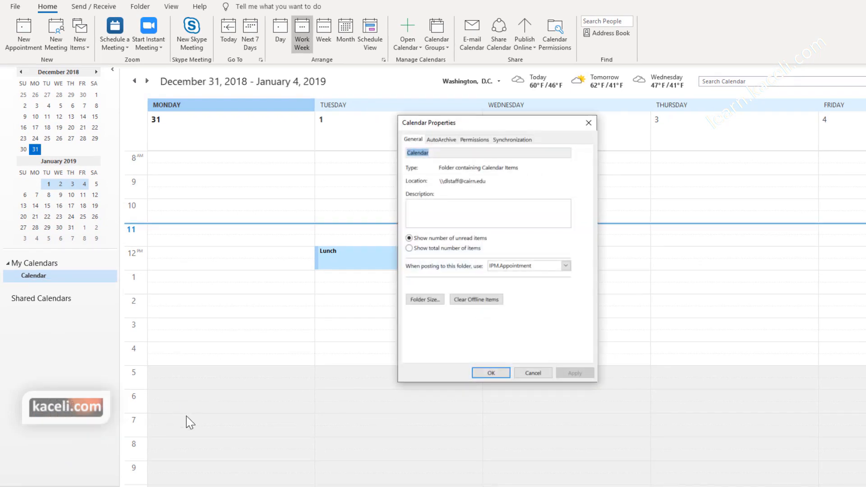
Step: Reopen the calendar through Calendar Permissions, review Online Instructor's level, and start adding a user
{"action": "left_click", "coordinate": [531, 374]}
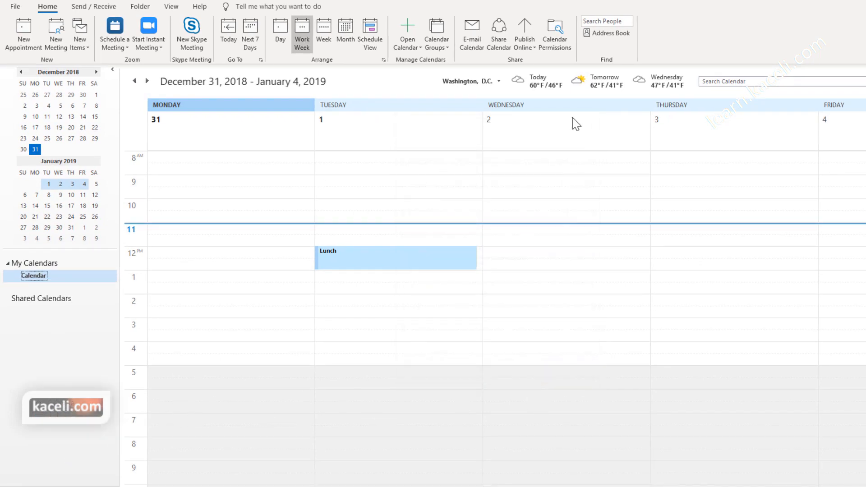
{"action": "left_click", "coordinate": [555, 36]}
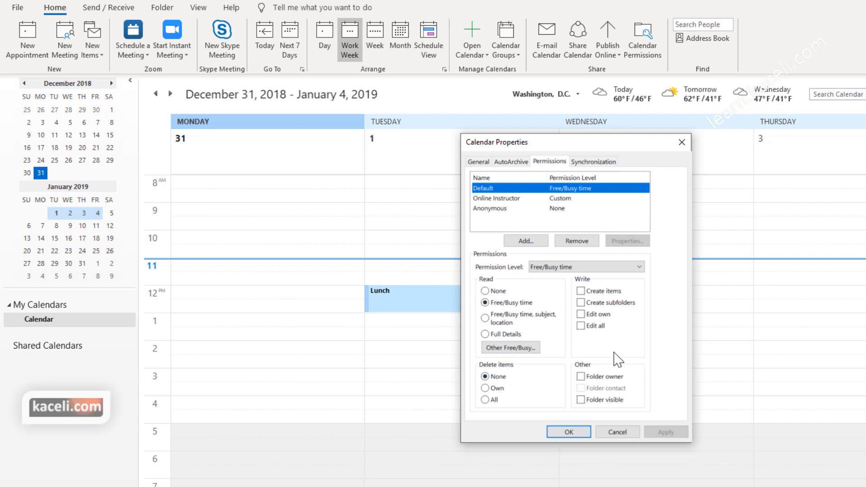
{"action": "left_click", "coordinate": [509, 200]}
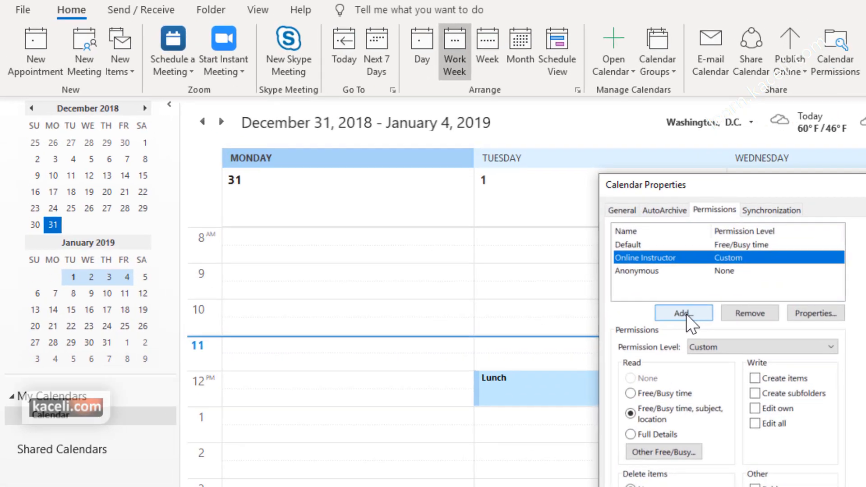
{"action": "left_click", "coordinate": [525, 241]}
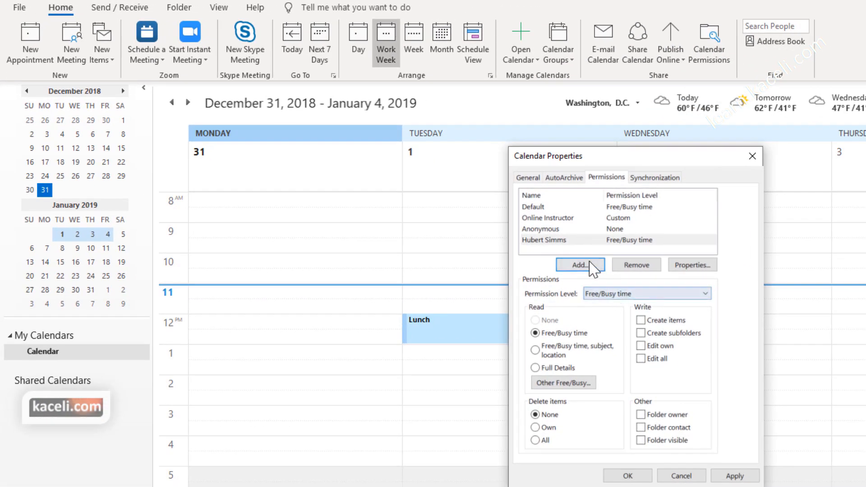
Step: Give the added user Full Details access, then remove them and save the Calendar permissions
{"action": "left_click", "coordinate": [547, 242]}
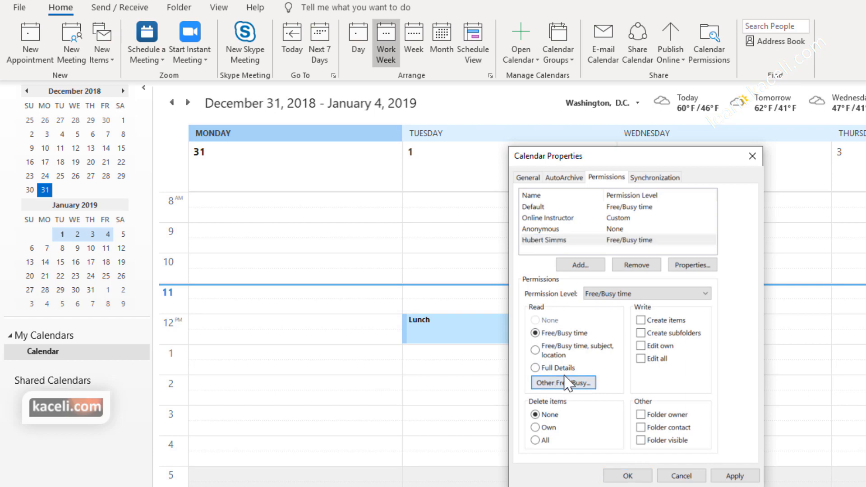
{"action": "left_click", "coordinate": [548, 368]}
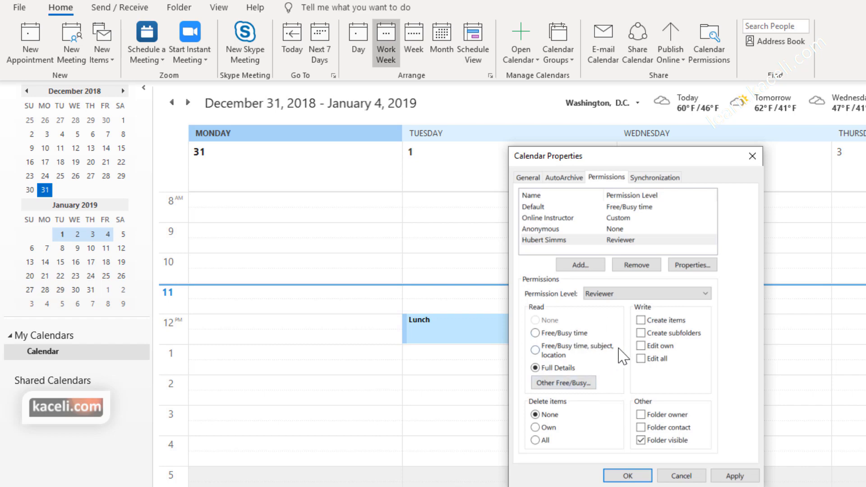
{"action": "left_click", "coordinate": [622, 243]}
{"action": "double_click", "coordinate": [623, 244]}
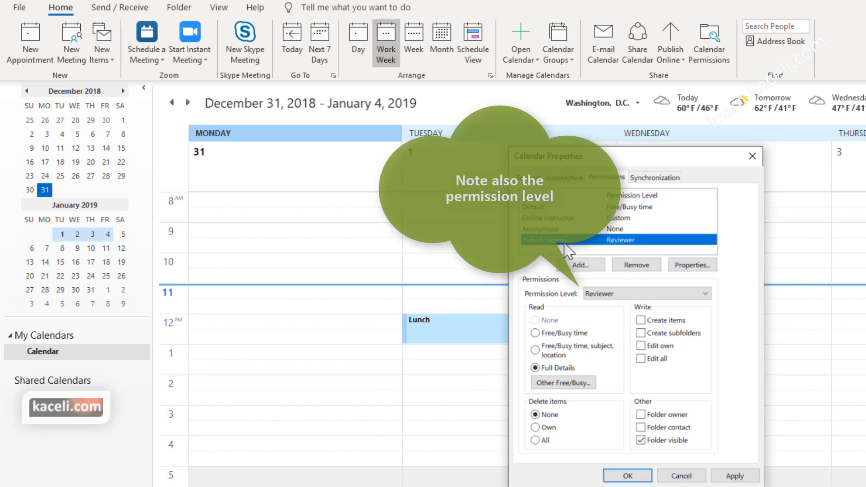
{"action": "left_click", "coordinate": [644, 271]}
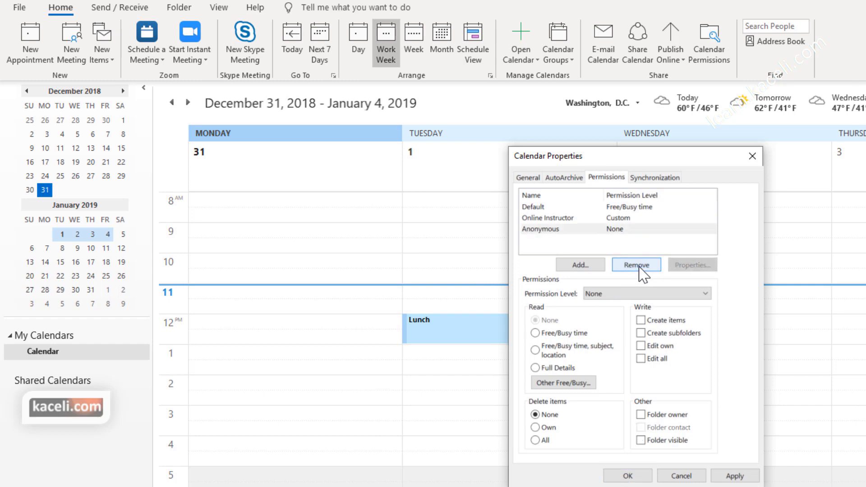
{"action": "left_click", "coordinate": [629, 477]}
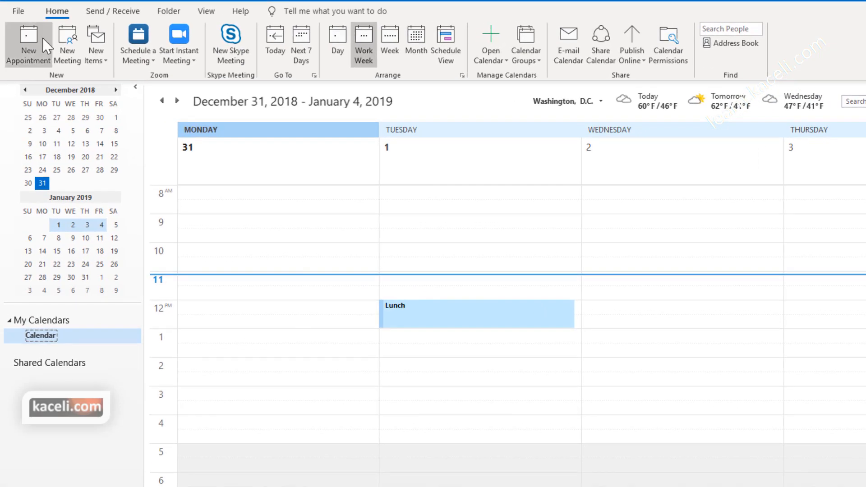
Step: Open Delegate Access from File > Account Settings and start adding a delegate
{"action": "left_click", "coordinate": [18, 11]}
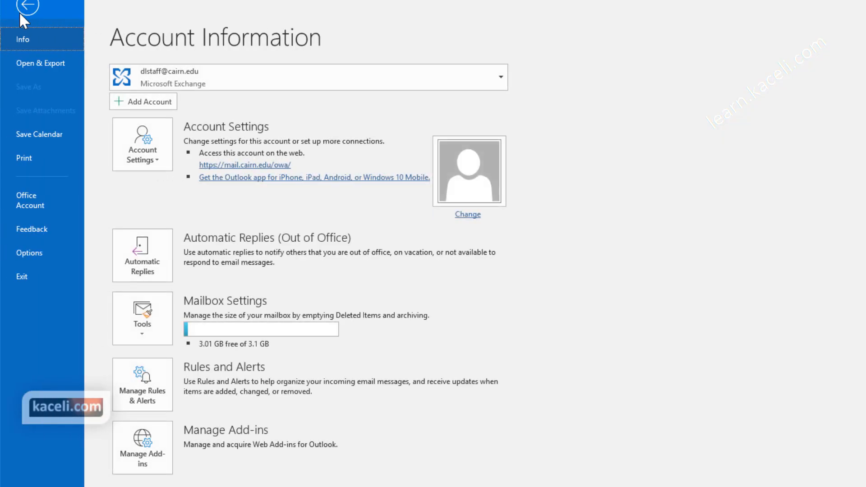
{"action": "left_click", "coordinate": [163, 171]}
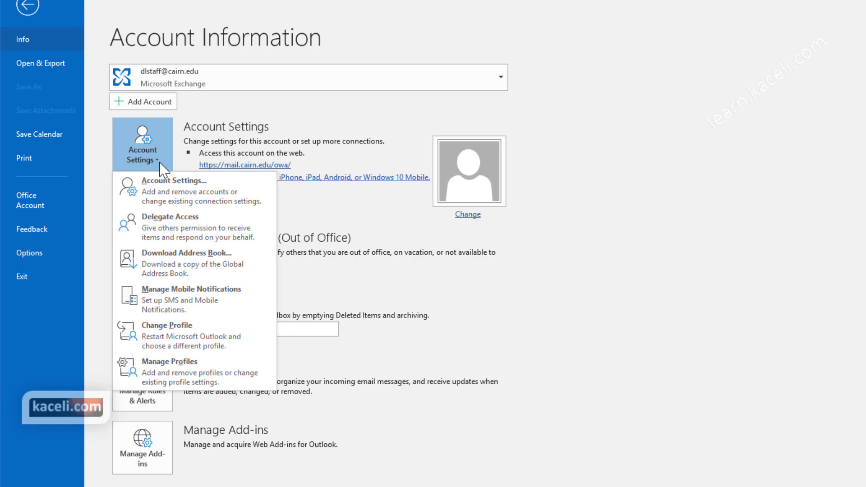
{"action": "left_click", "coordinate": [172, 224]}
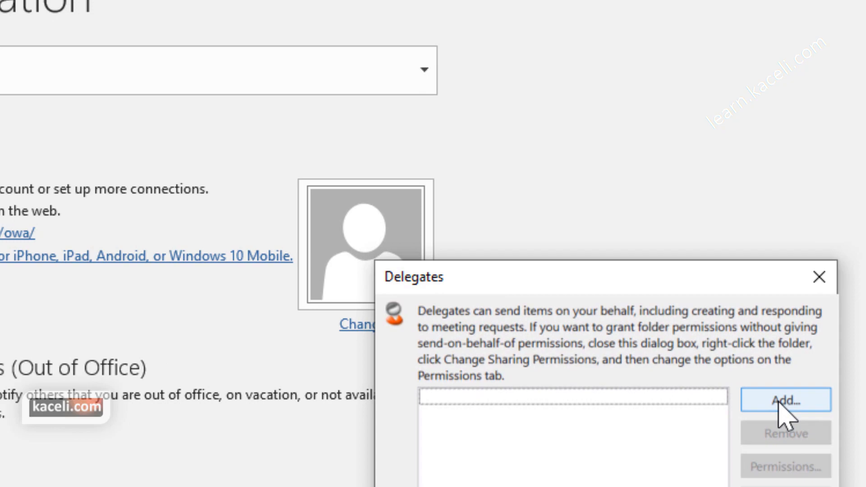
{"action": "left_click", "coordinate": [778, 402]}
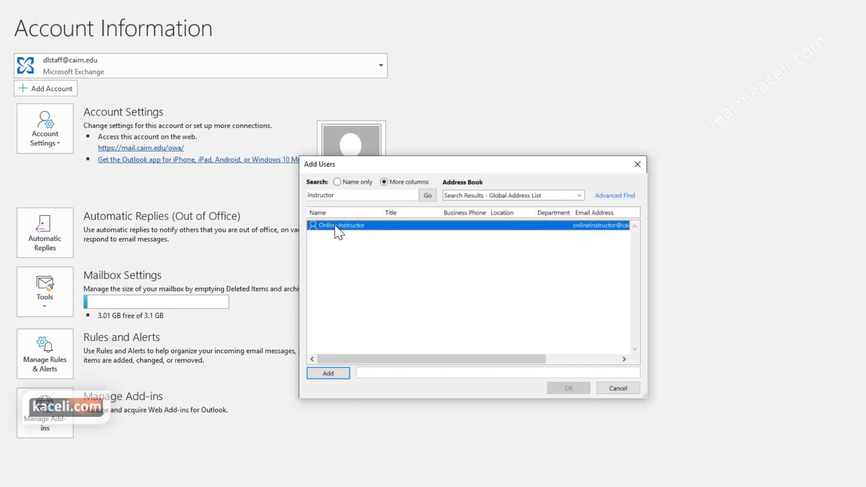
Step: Add Online Instructor as a delegate with Editor on Tasks, Inbox and Contacts, sending a permissions summary
{"action": "left_click", "coordinate": [328, 373]}
{"action": "left_click", "coordinate": [564, 389]}
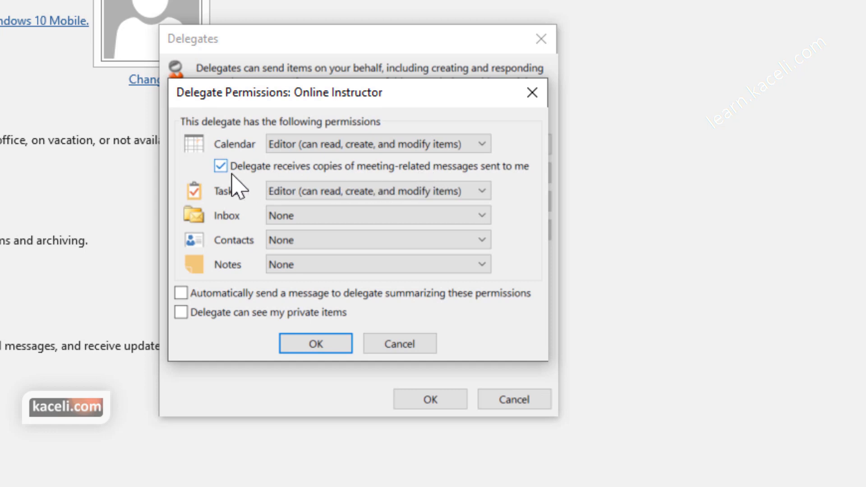
{"action": "left_click", "coordinate": [316, 203]}
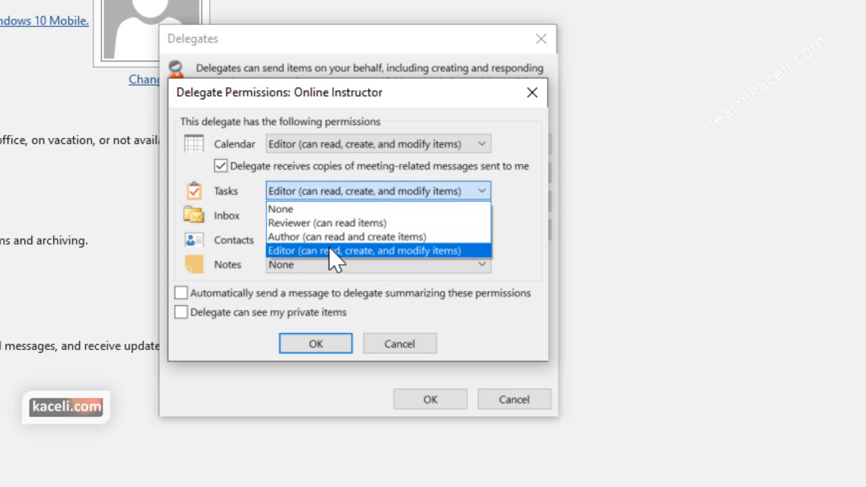
{"action": "left_click", "coordinate": [288, 208]}
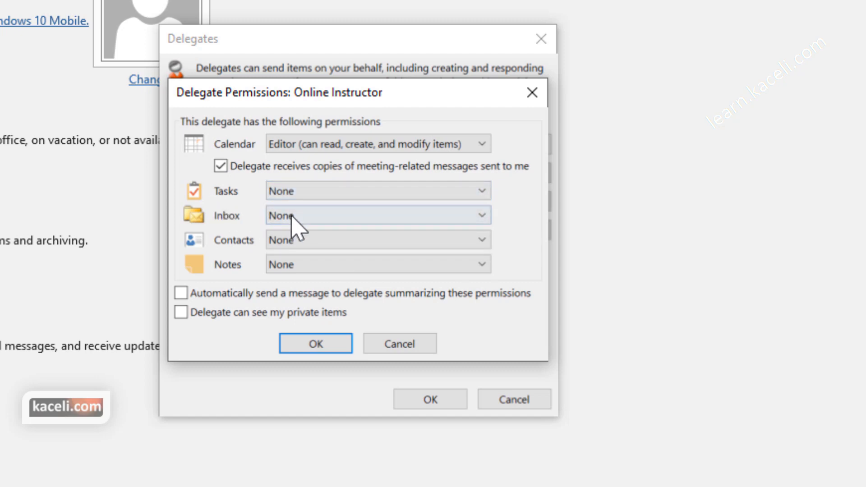
{"action": "left_click", "coordinate": [300, 221]}
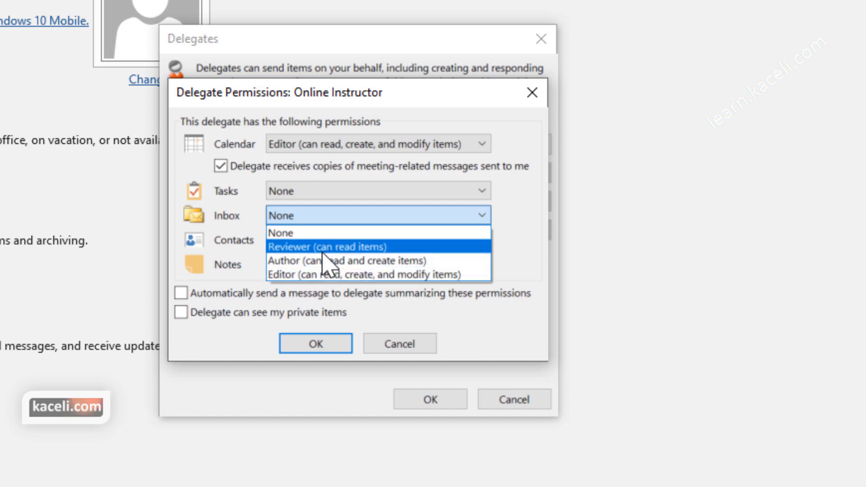
{"action": "left_click", "coordinate": [319, 274]}
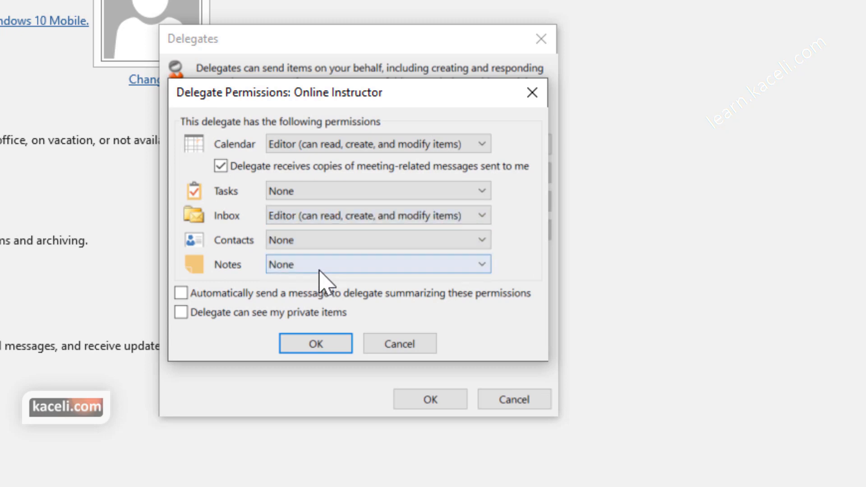
{"action": "left_click", "coordinate": [319, 244]}
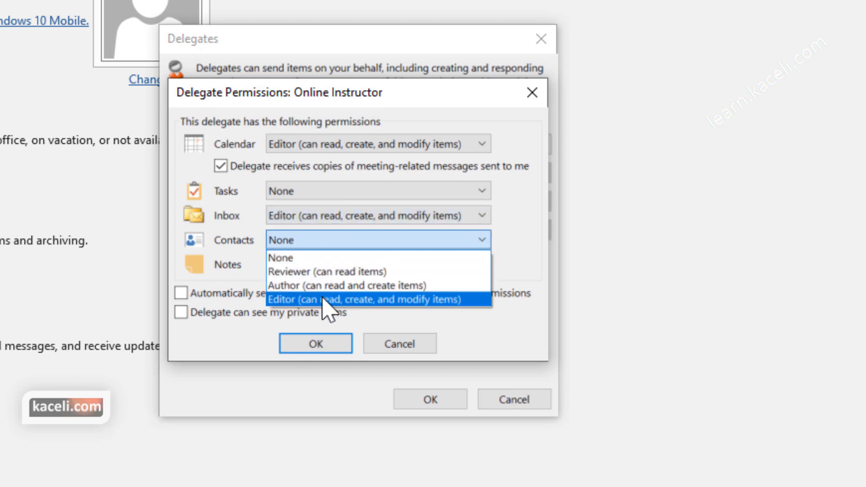
{"action": "left_click", "coordinate": [323, 300]}
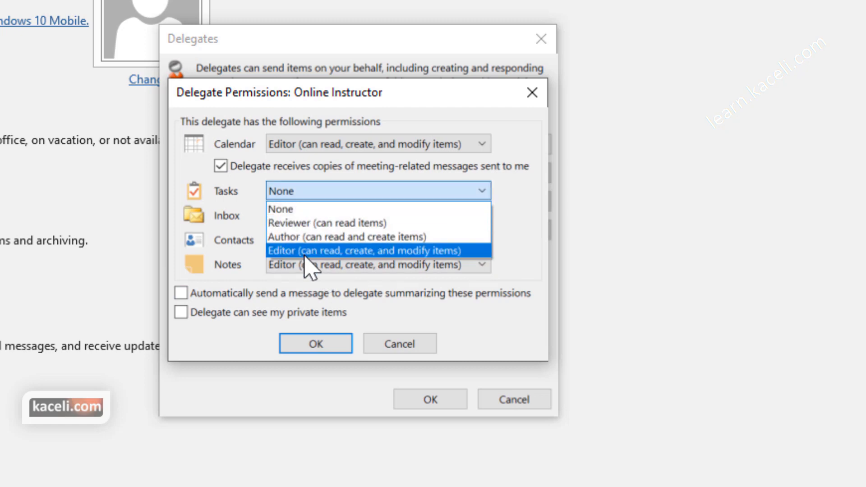
{"action": "left_click", "coordinate": [303, 253]}
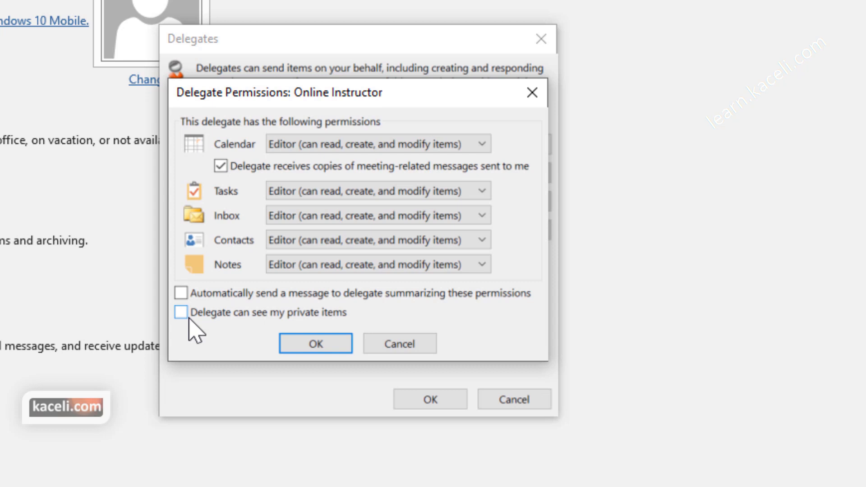
{"action": "left_click", "coordinate": [185, 294]}
{"action": "left_click", "coordinate": [337, 352]}
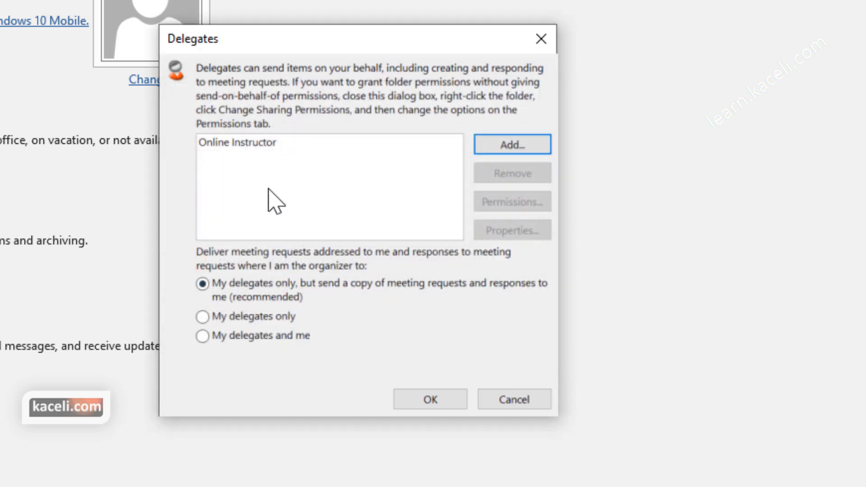
Step: Open the 'designated as a delegate' notice in Online Instructor's web inbox and highlight the granted permissions
{"action": "left_click", "coordinate": [247, 152]}
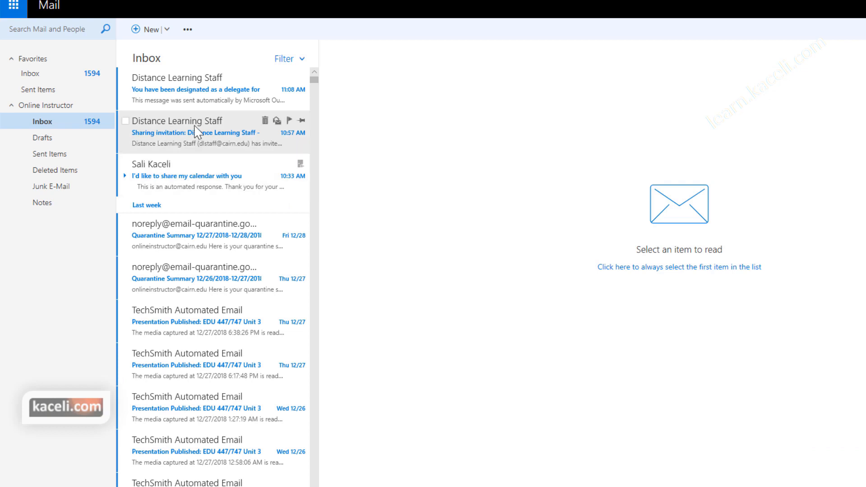
{"action": "left_click", "coordinate": [194, 100]}
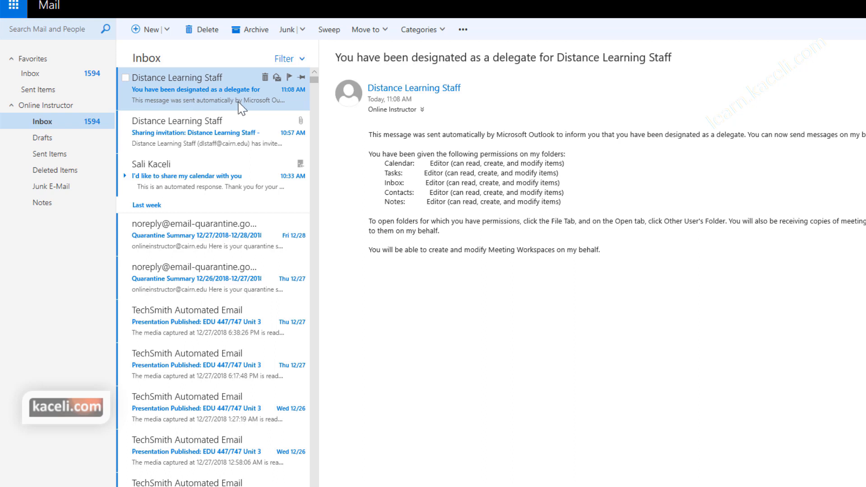
{"action": "left_click_drag", "start_coordinate": [396, 135], "coordinate": [446, 249]}
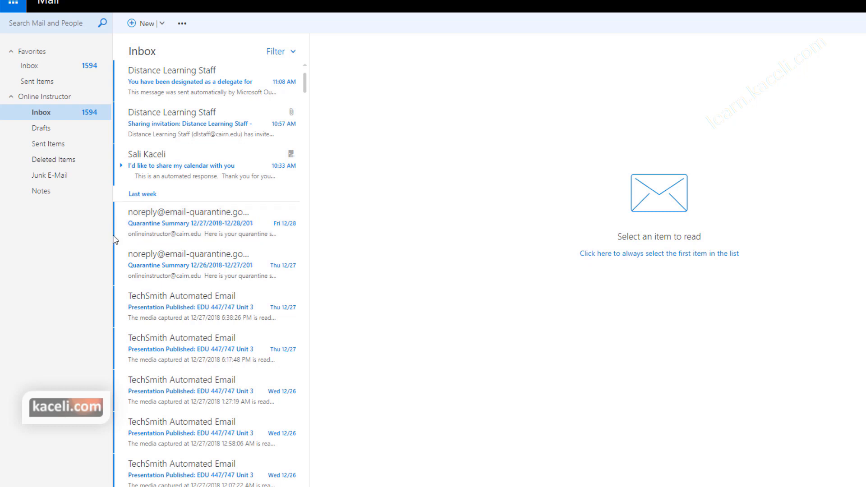
Step: Switch Outlook on the web to Calendar and turn on the personal Calendar
{"action": "left_click", "coordinate": [13, 5]}
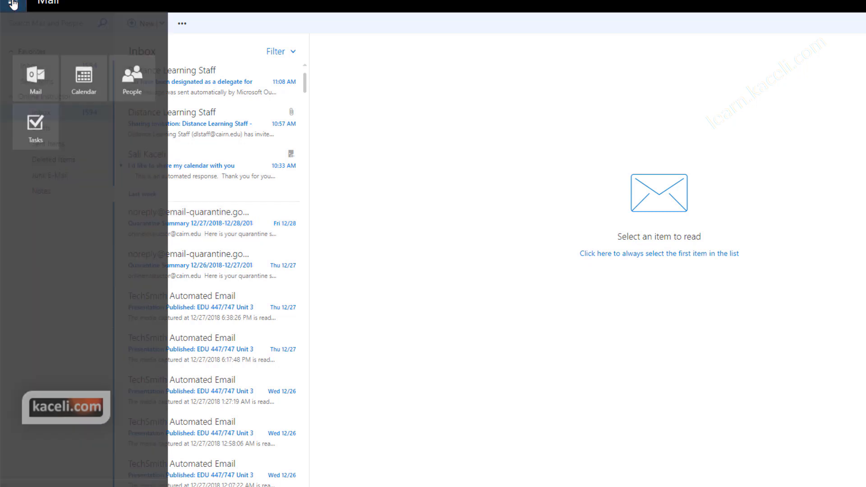
{"action": "left_click", "coordinate": [67, 100]}
{"action": "left_click", "coordinate": [42, 208]}
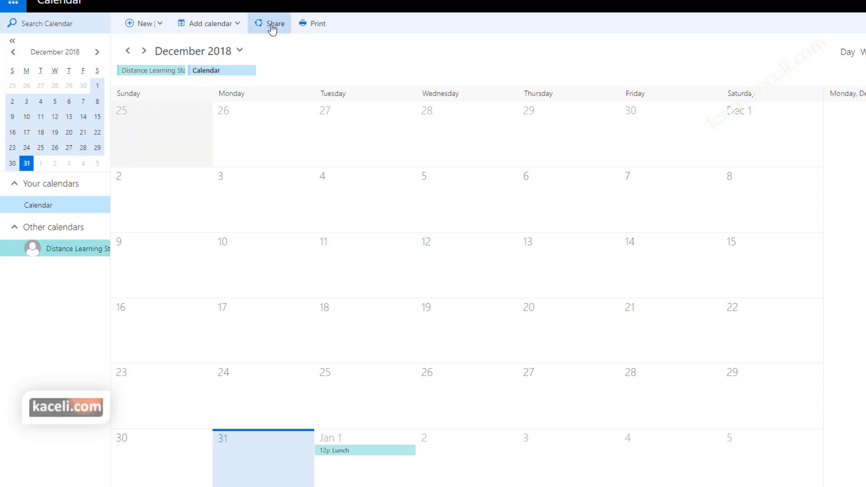
Step: Share the personal Calendar with Distance Learning Staff at Full details and send the invitation
{"action": "right_click", "coordinate": [35, 205]}
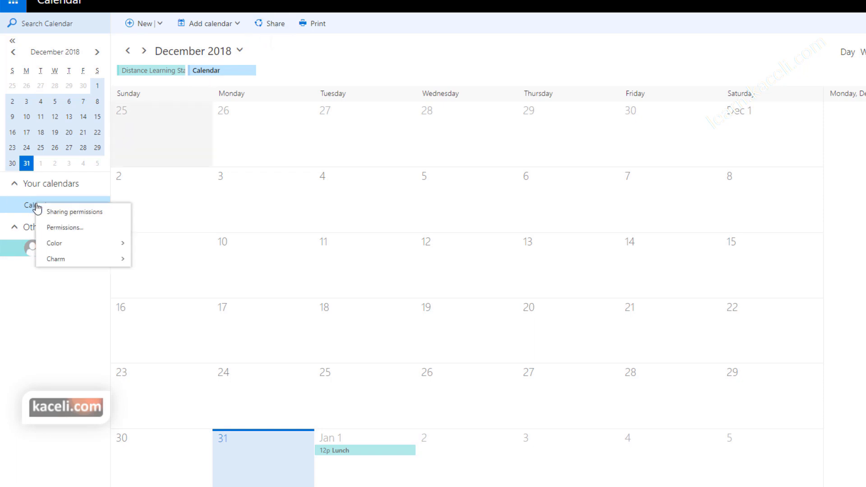
{"action": "left_click", "coordinate": [75, 212]}
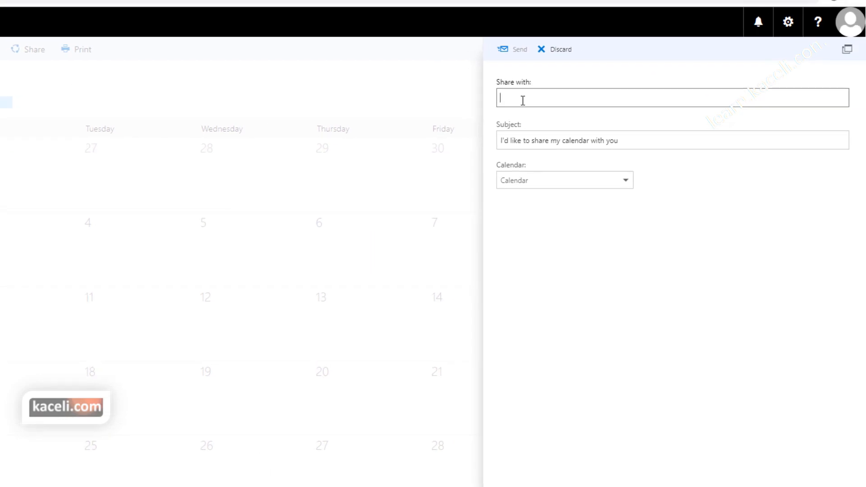
{"action": "type", "text": "dl"}
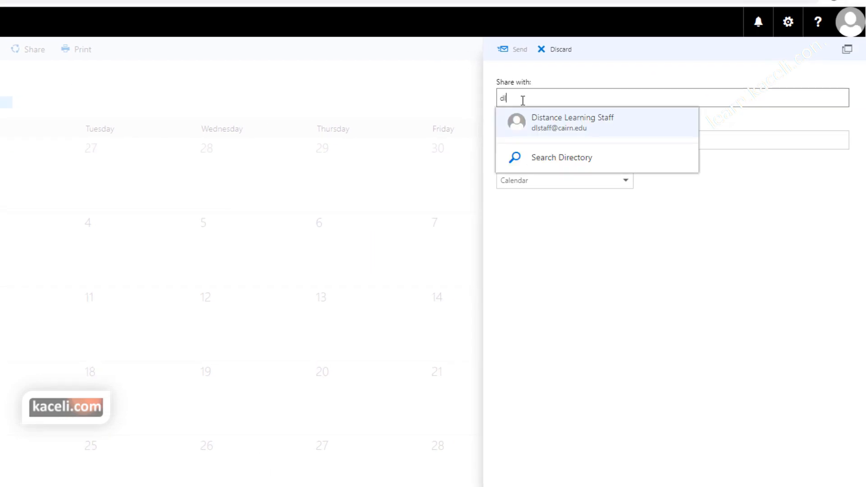
{"action": "left_click", "coordinate": [582, 119]}
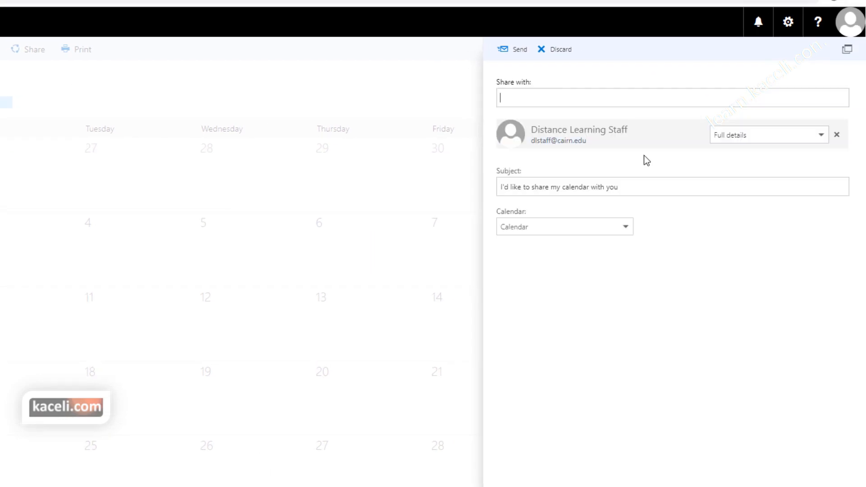
{"action": "left_click", "coordinate": [753, 145]}
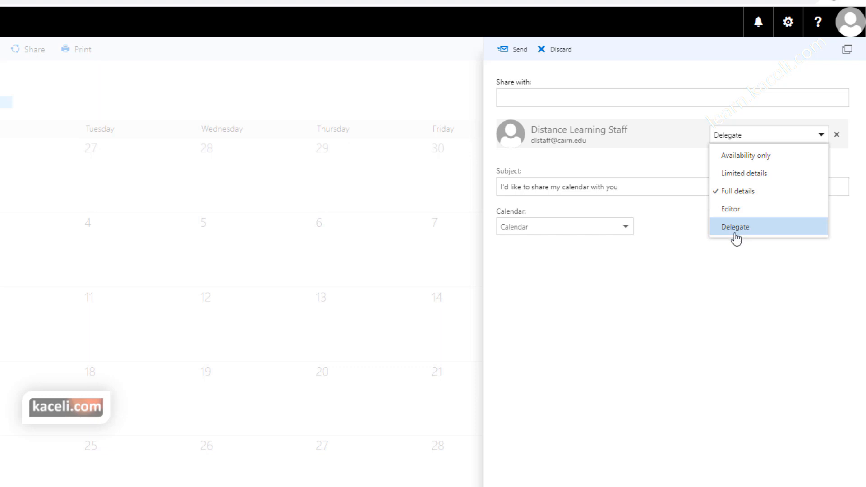
{"action": "left_click", "coordinate": [741, 197]}
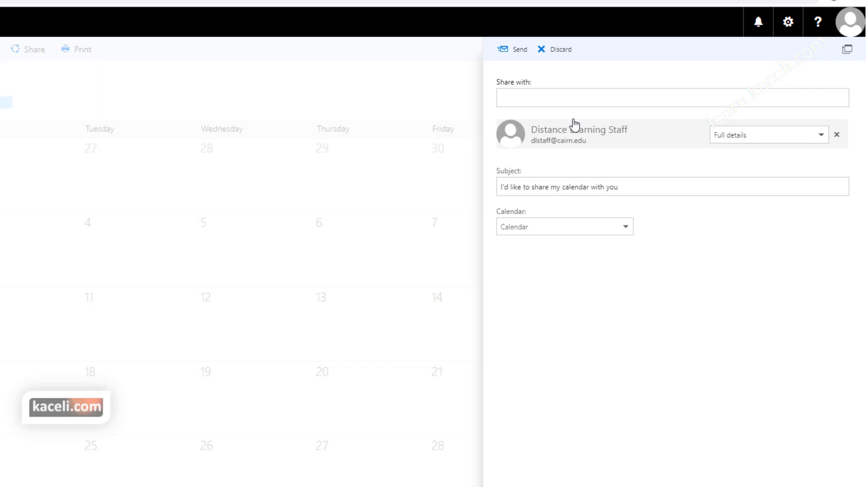
{"action": "left_click", "coordinate": [512, 50]}
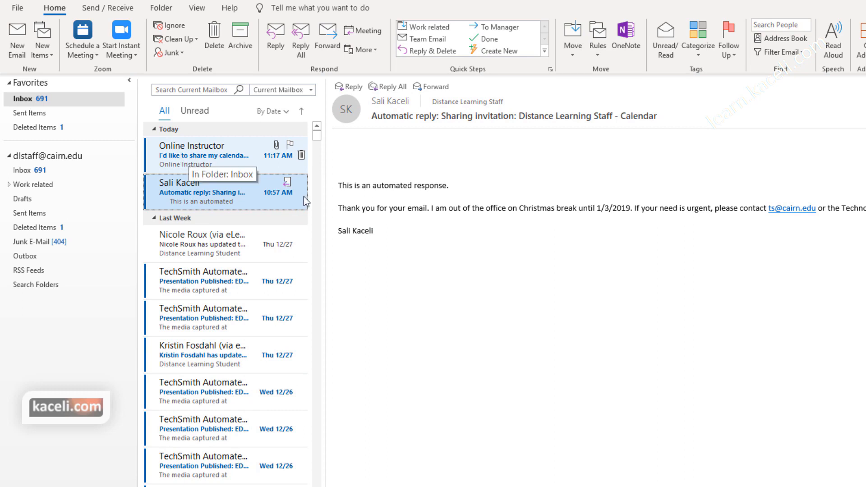
Step: Accept the 'I'd like to share my calendar with you' invitation from Online Instructor
{"action": "left_click", "coordinate": [188, 152]}
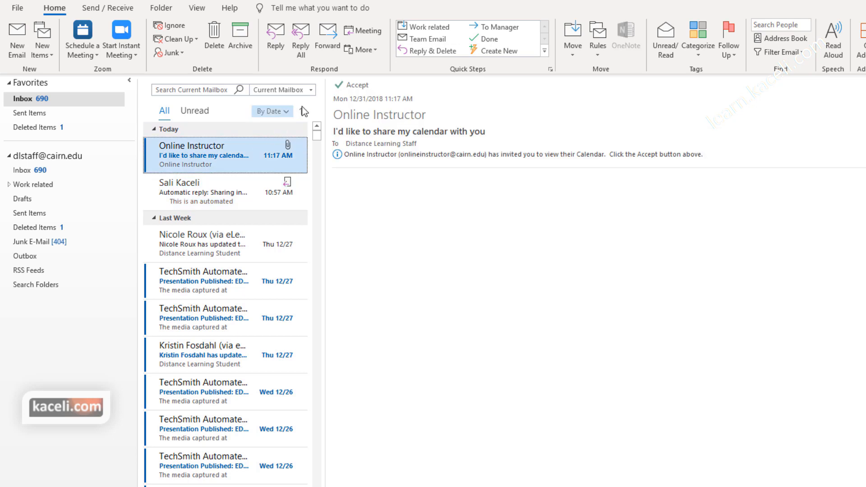
{"action": "left_click", "coordinate": [355, 86]}
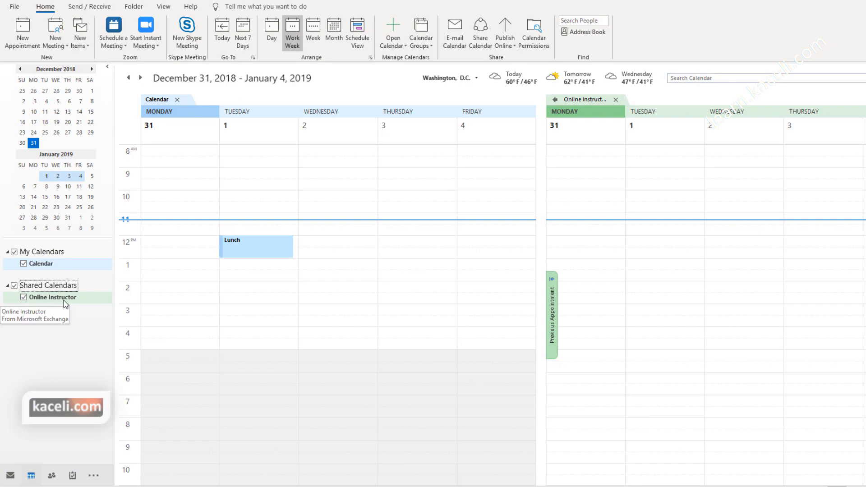
{"action": "left_click", "coordinate": [24, 297]}
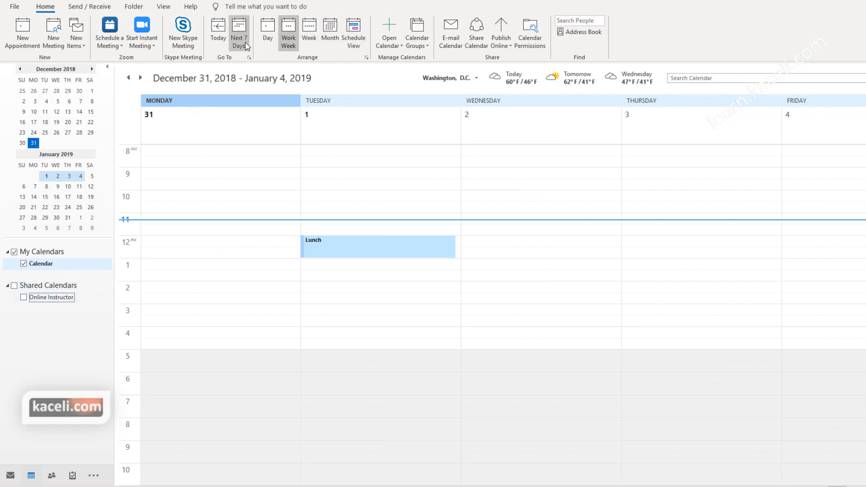
{"action": "left_click", "coordinate": [24, 297]}
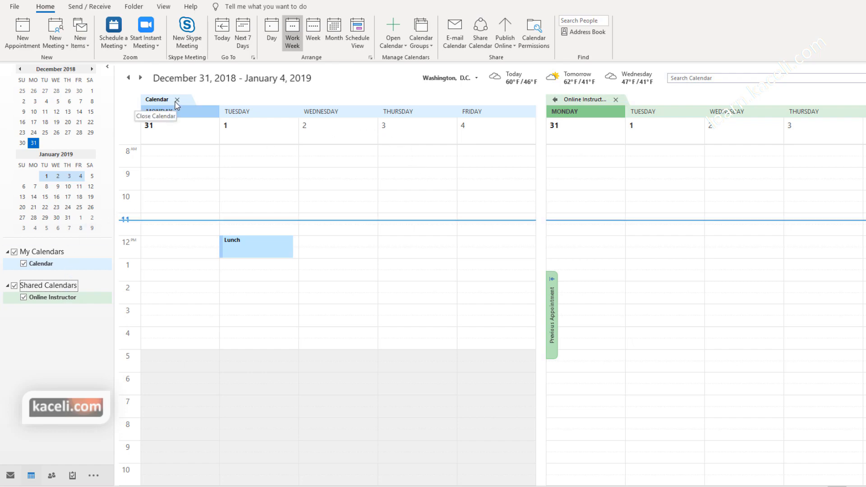
{"action": "right_click", "coordinate": [158, 100]}
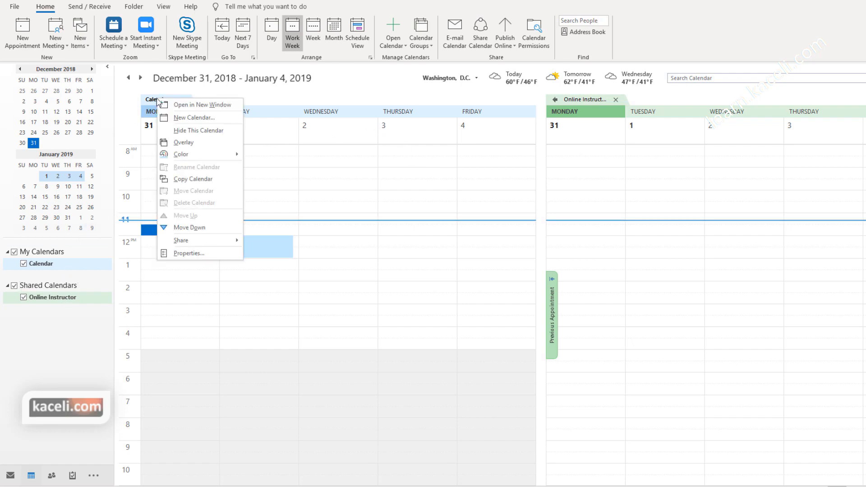
{"action": "left_click", "coordinate": [181, 143]}
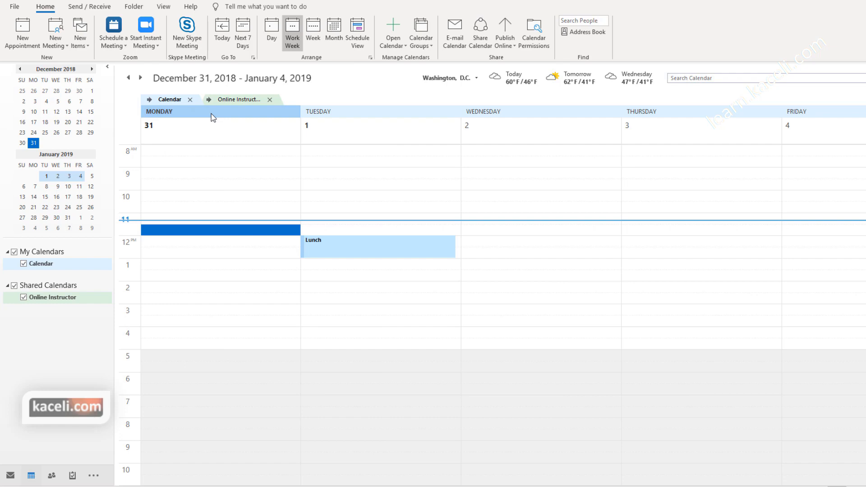
{"action": "left_click", "coordinate": [235, 99]}
{"action": "right_click", "coordinate": [235, 100]}
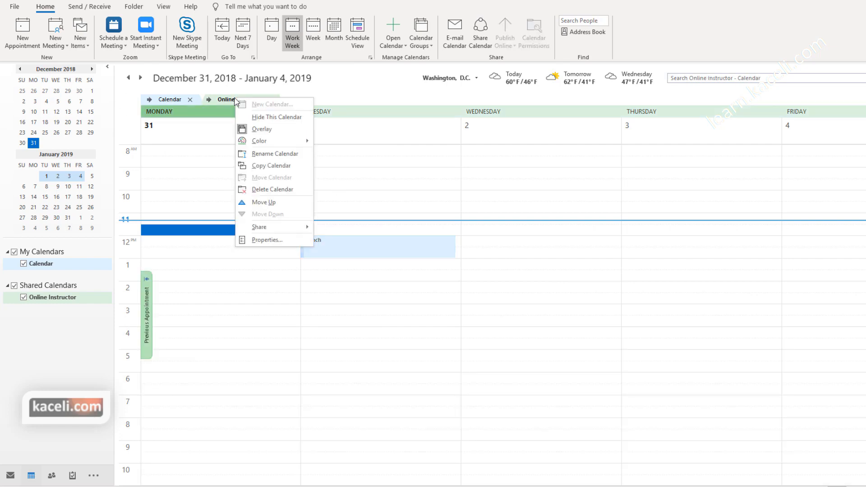
{"action": "left_click", "coordinate": [254, 131]}
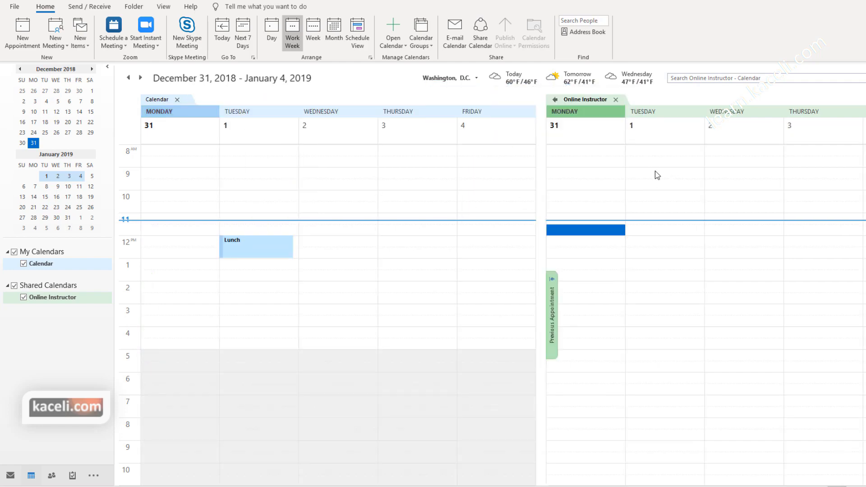
{"action": "left_click", "coordinate": [701, 80]}
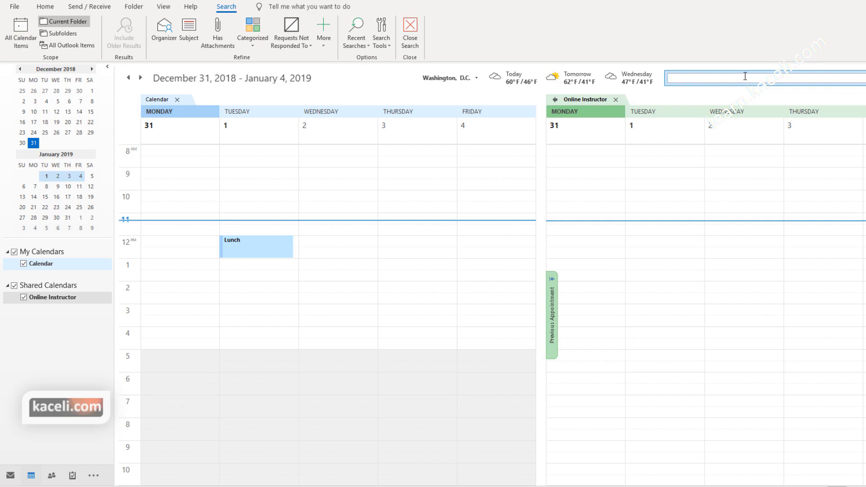
Step: Close the 'meeting' search, remove the Online Instructor shared calendar, and return to the main Calendar
{"action": "type", "text": "meeting"}
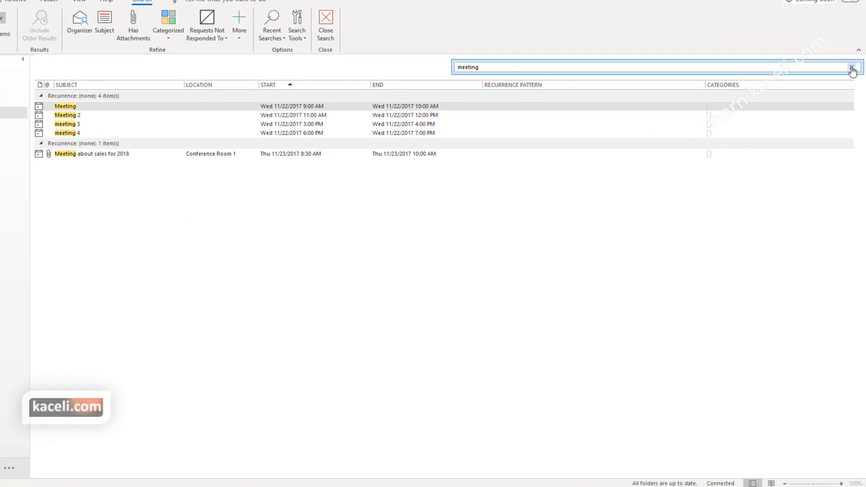
{"action": "left_click", "coordinate": [851, 68]}
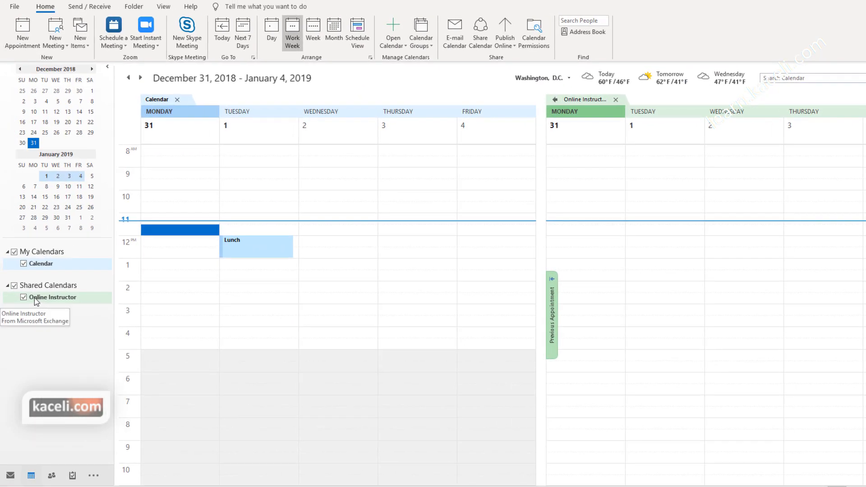
{"action": "right_click", "coordinate": [35, 297]}
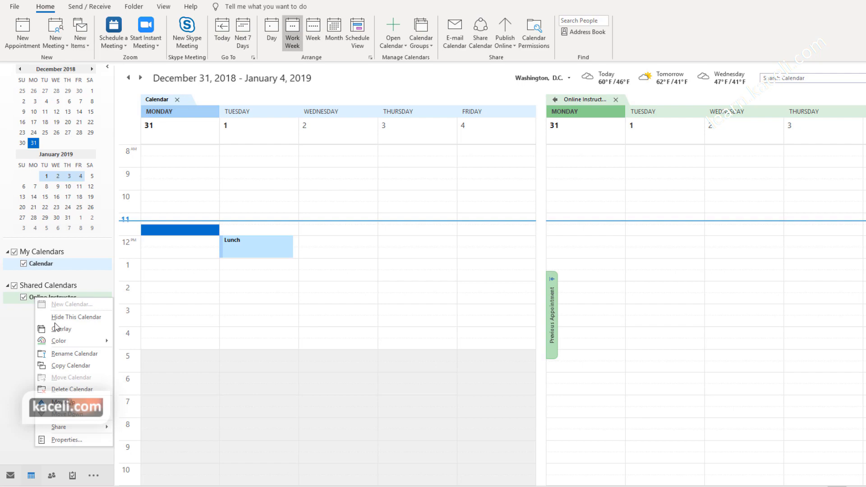
{"action": "left_click", "coordinate": [67, 388]}
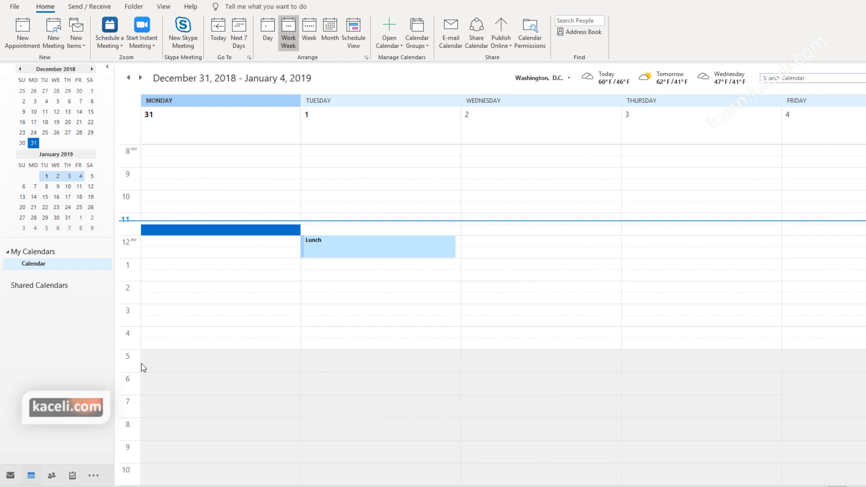
{"action": "left_click", "coordinate": [64, 352]}
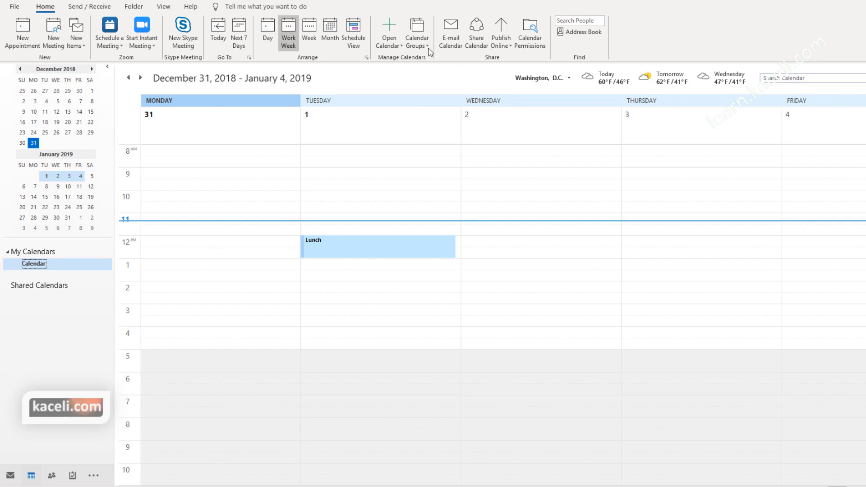
Step: Open the shared calendar of onlineinstructor through Open Shared Calendar
{"action": "left_click", "coordinate": [400, 48]}
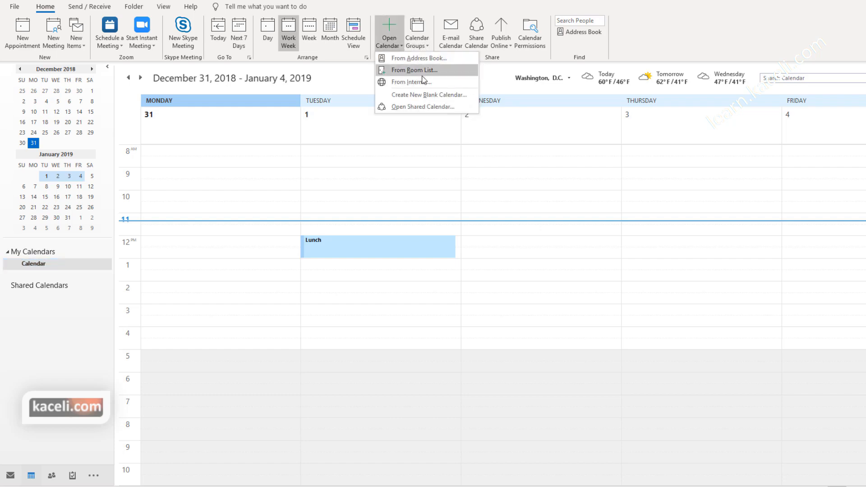
{"action": "left_click", "coordinate": [415, 108]}
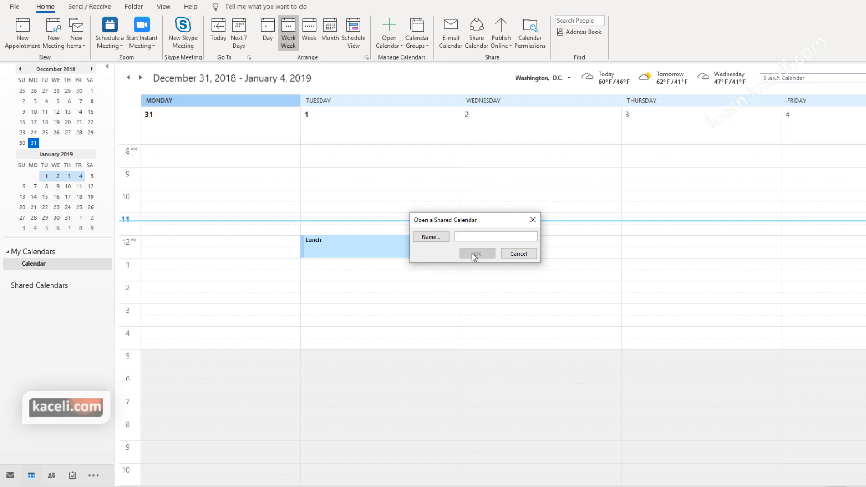
{"action": "type", "text": "onlineinstructor"}
{"action": "left_click", "coordinate": [475, 253]}
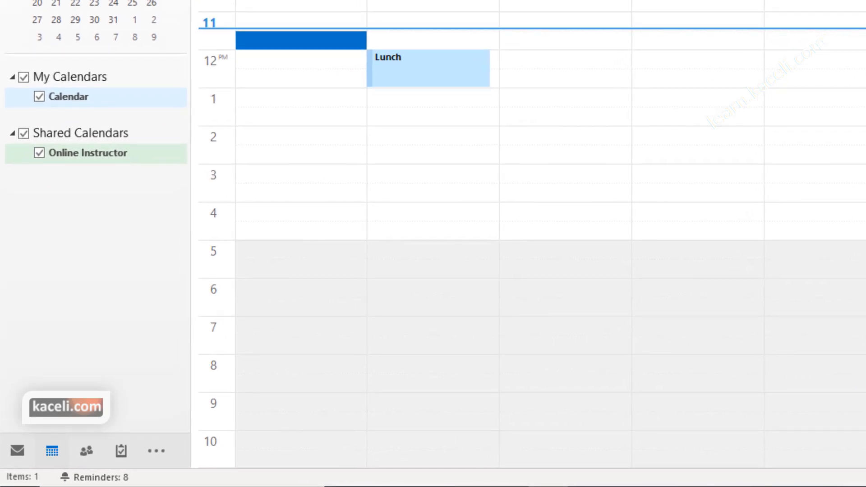
Step: Move from Mail and Calendar to the People view and dismiss the contacts preview popup
{"action": "left_click", "coordinate": [19, 452]}
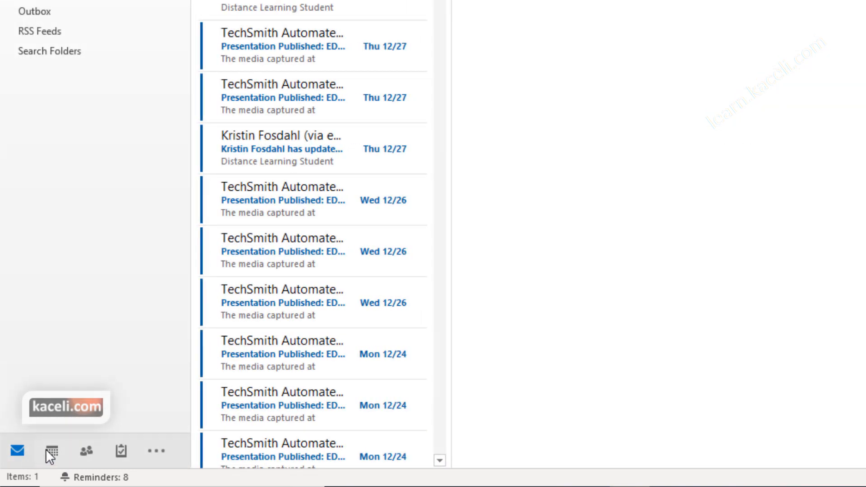
{"action": "left_click", "coordinate": [55, 451]}
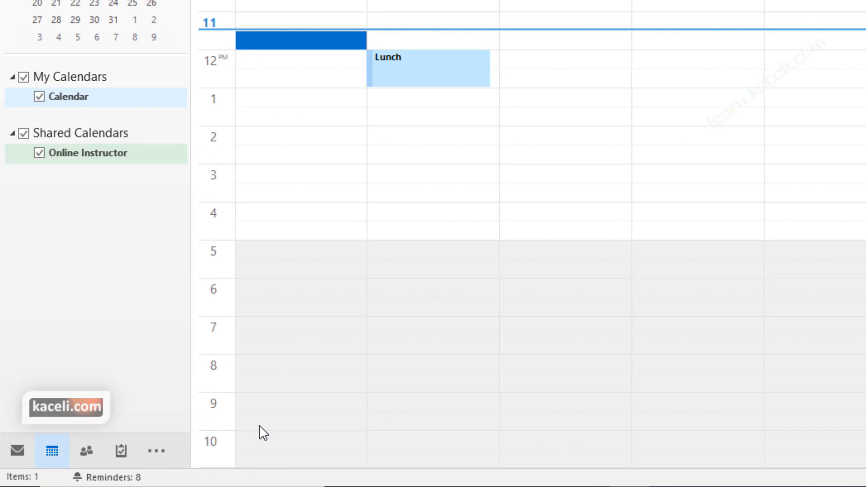
{"action": "left_click", "coordinate": [84, 451]}
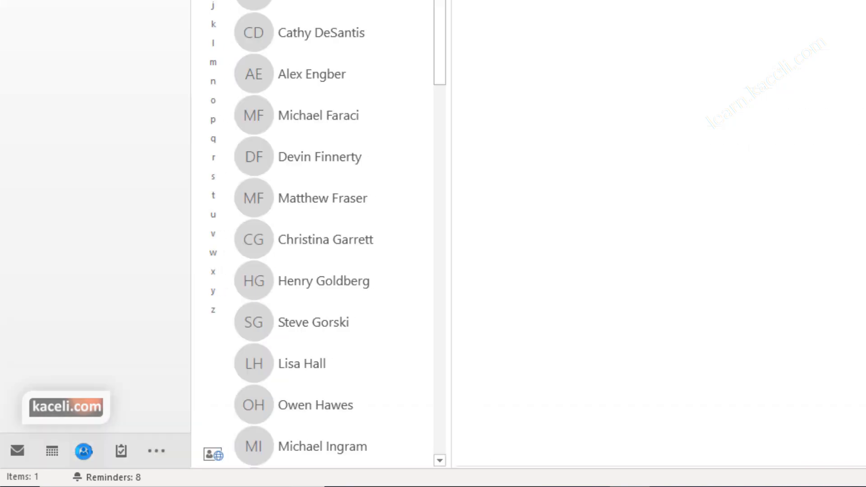
{"action": "mouse_move", "coordinate": [83, 450]}
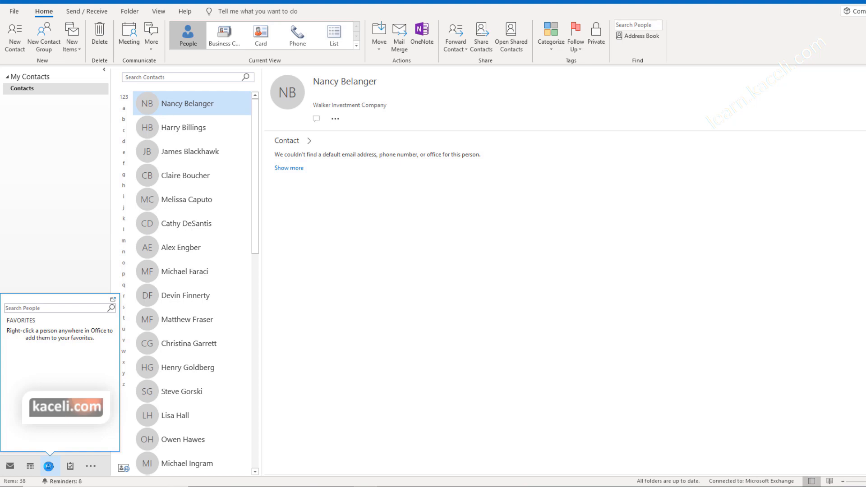
{"action": "left_click", "coordinate": [51, 468]}
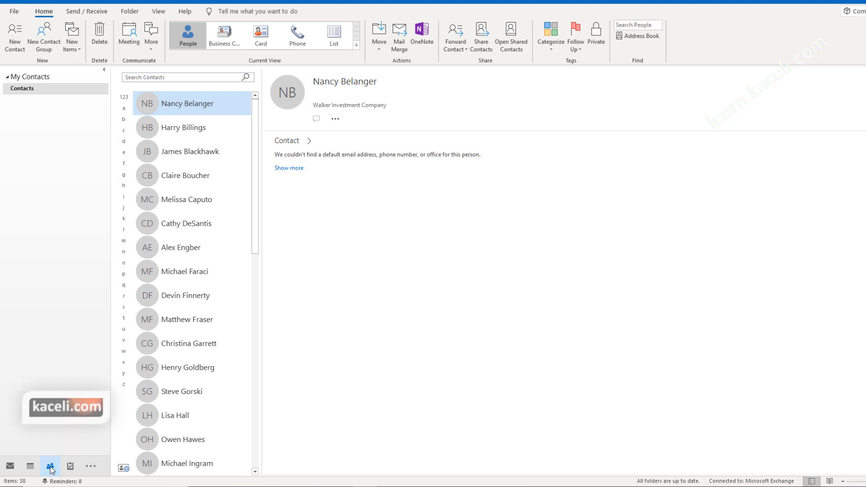
{"action": "left_click", "coordinate": [194, 143]}
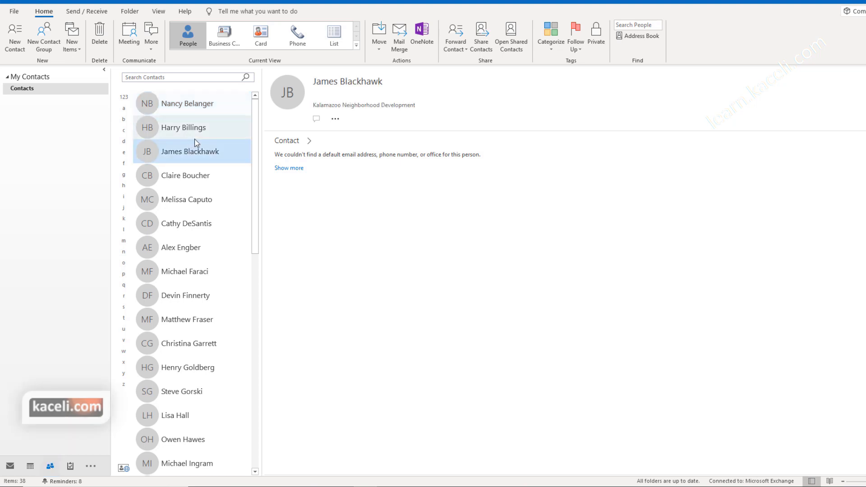
{"action": "scroll", "coordinate": [189, 180], "scroll_direction": "down", "scroll_amount": 5}
{"action": "scroll", "coordinate": [207, 208], "scroll_direction": "down", "scroll_amount": 6}
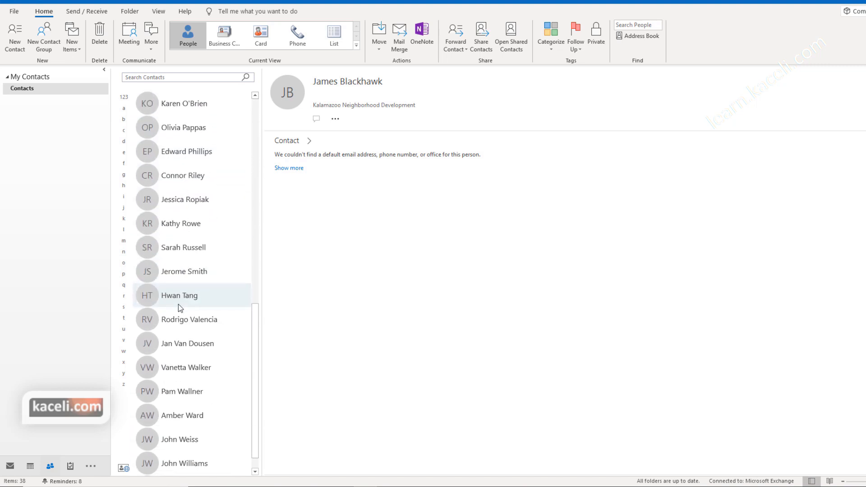
{"action": "left_click", "coordinate": [168, 77]}
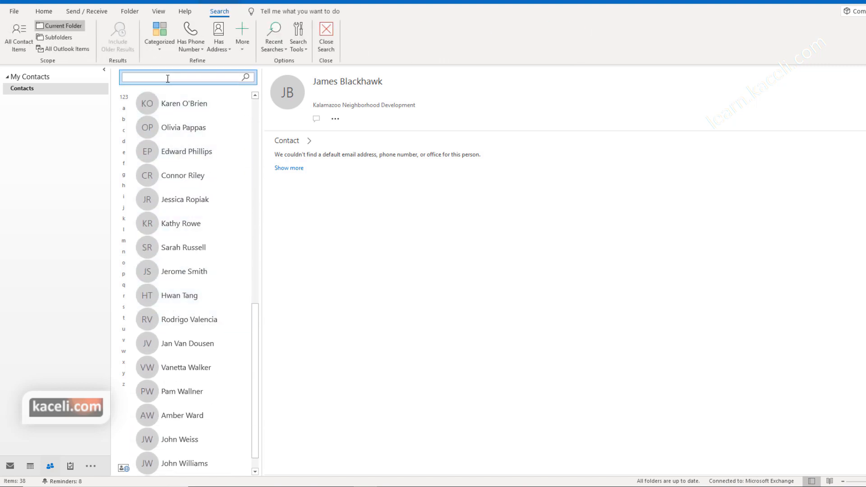
{"action": "type", "text": "smith"}
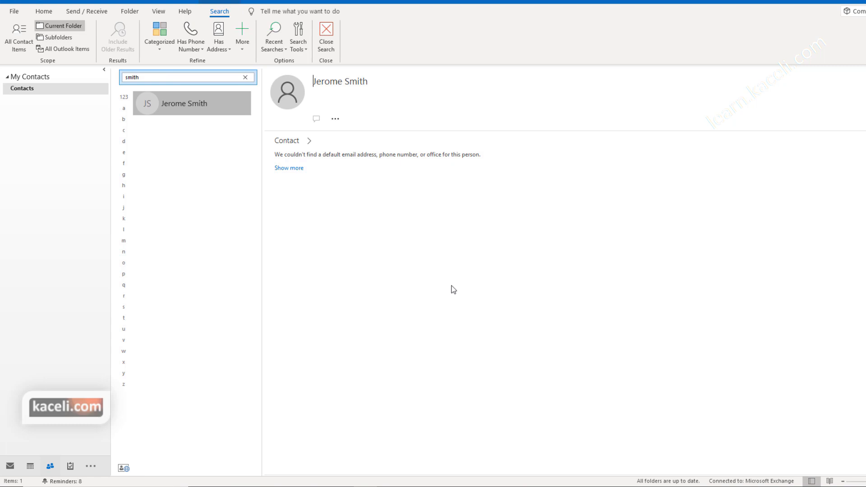
{"action": "left_click", "coordinate": [310, 141]}
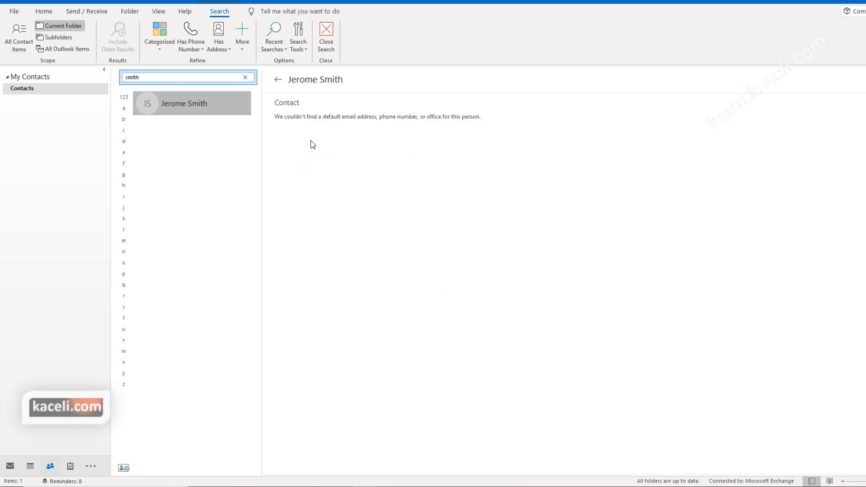
{"action": "left_click", "coordinate": [279, 80]}
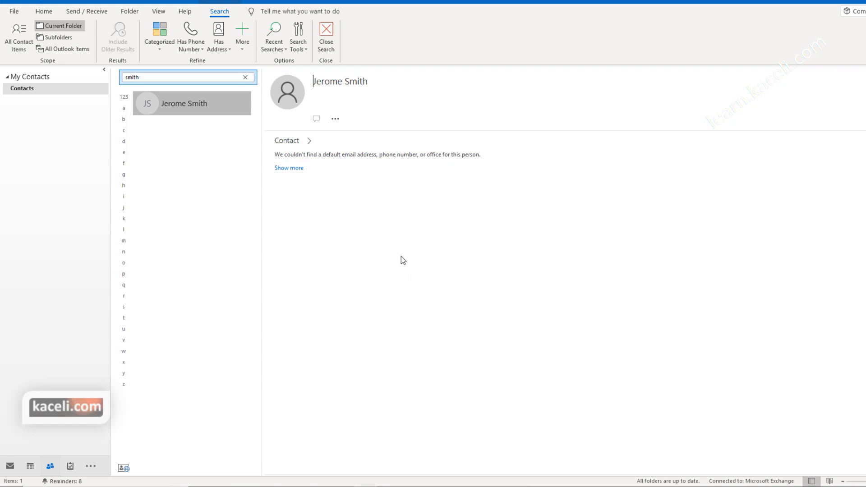
{"action": "key", "text": "Escape"}
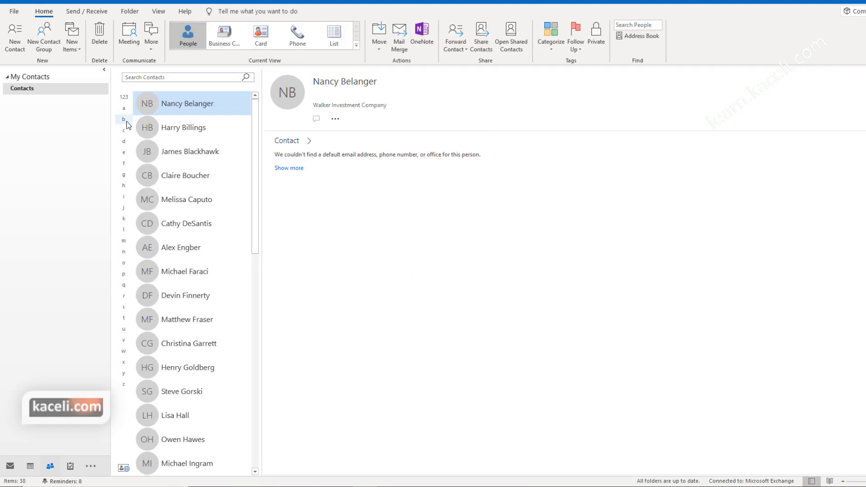
Step: Jump to the G contacts and show the Northwest Transit Station contact's card
{"action": "left_click", "coordinate": [124, 175]}
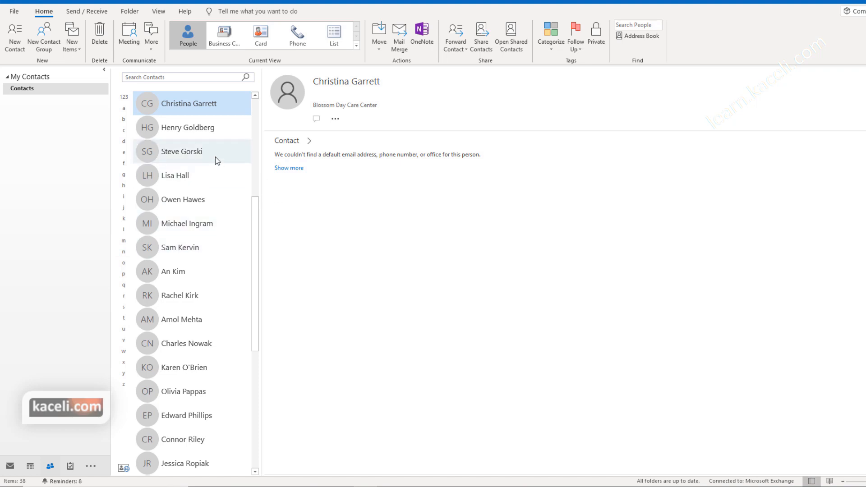
{"action": "left_click", "coordinate": [197, 130]}
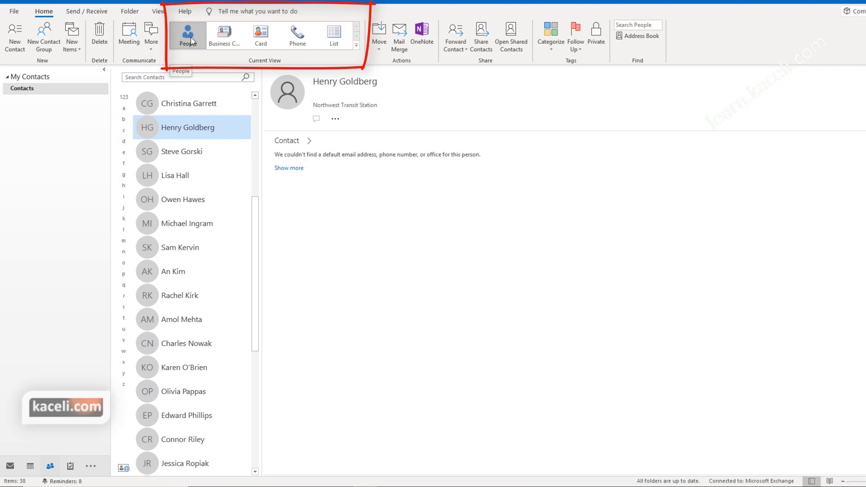
{"action": "left_click", "coordinate": [222, 35]}
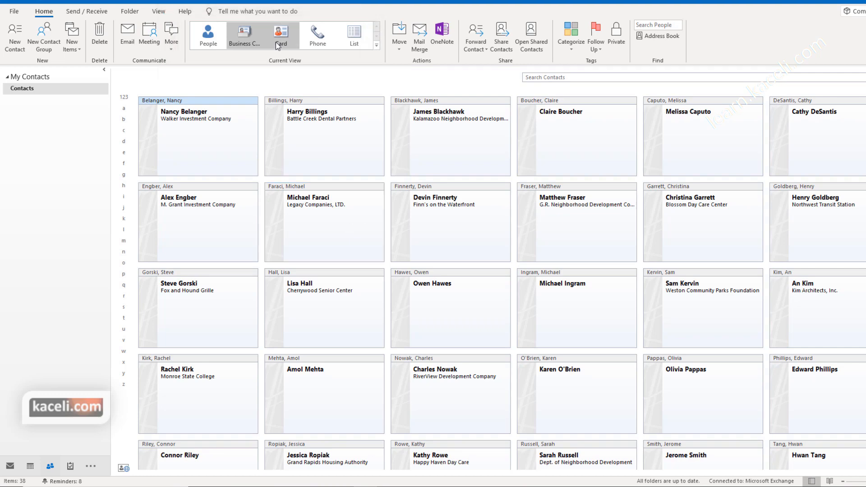
{"action": "left_click", "coordinate": [287, 38]}
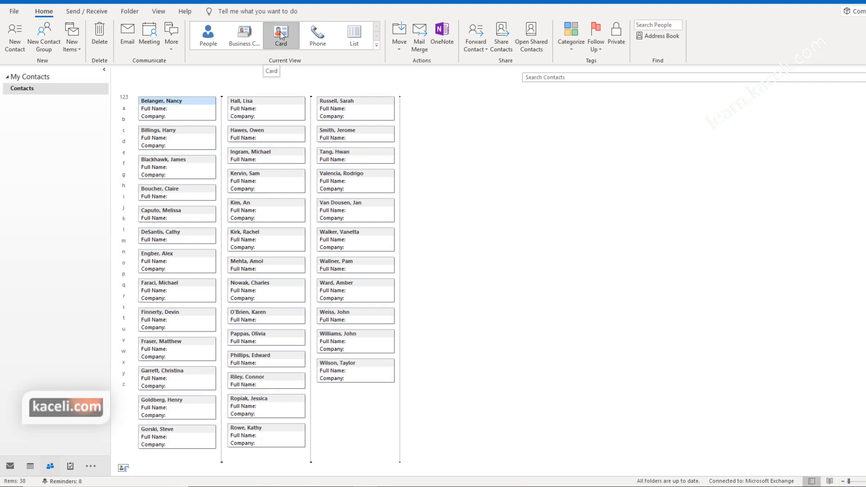
{"action": "left_click", "coordinate": [318, 39]}
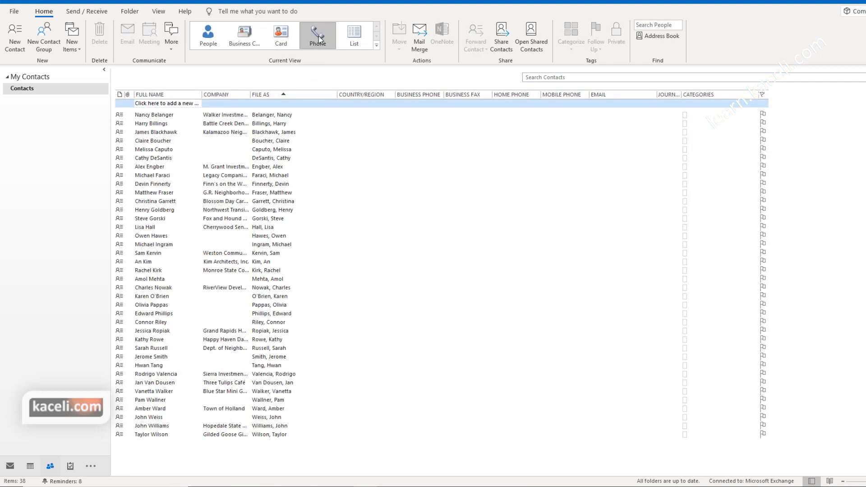
{"action": "left_click", "coordinate": [348, 39]}
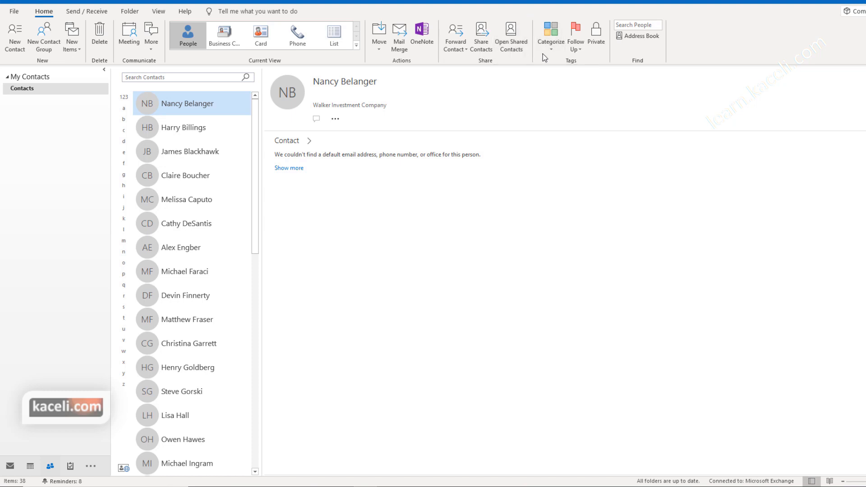
Step: Mark the selected contact Private without assigning a category, then start a blank new contact
{"action": "left_click", "coordinate": [183, 128]}
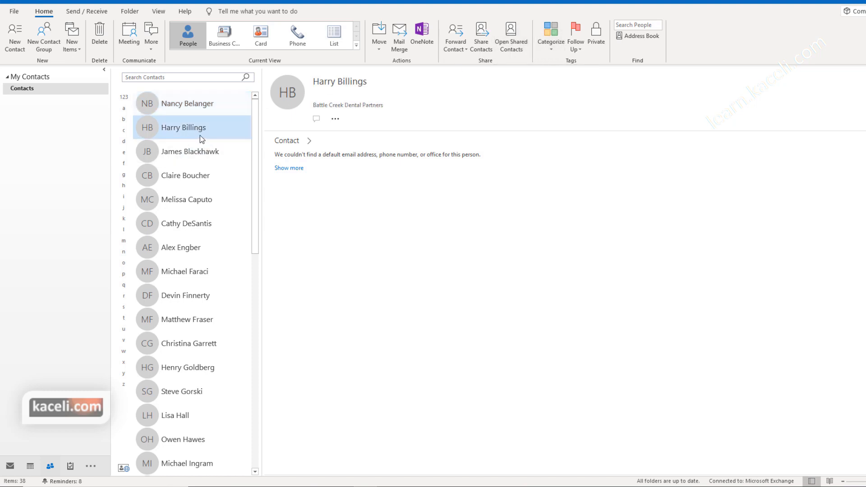
{"action": "left_click", "coordinate": [552, 50]}
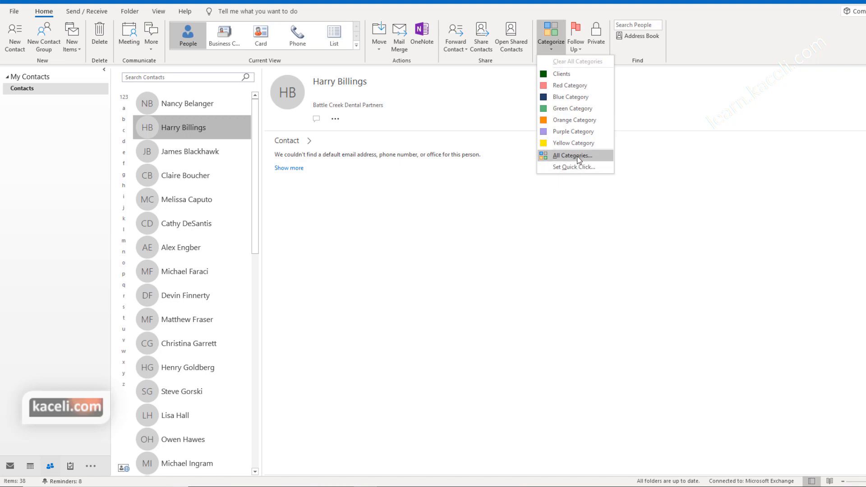
{"action": "left_click", "coordinate": [577, 46]}
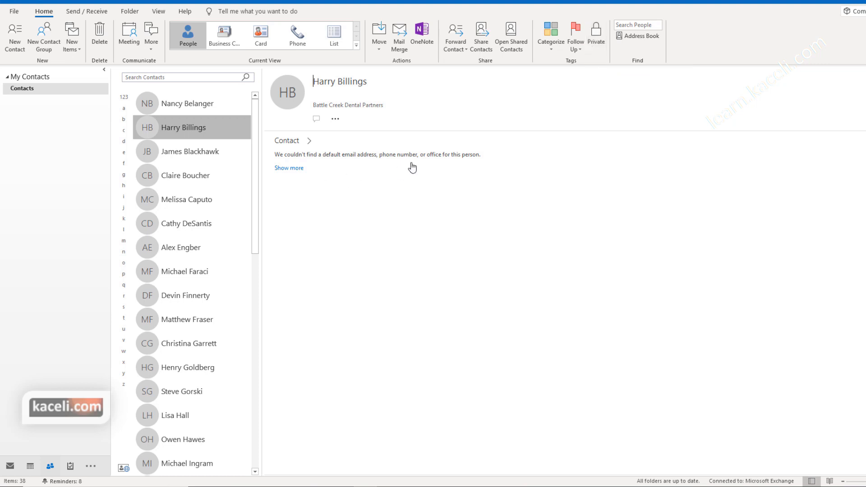
{"action": "left_click", "coordinate": [602, 37]}
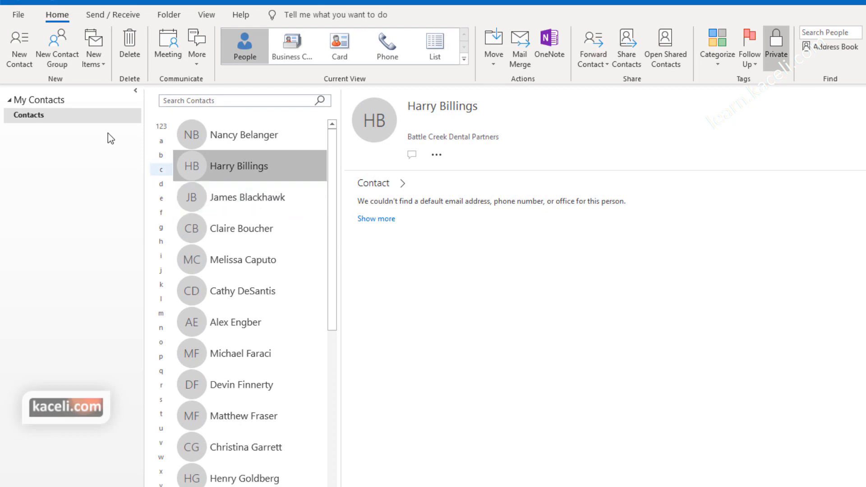
{"action": "left_click", "coordinate": [22, 60]}
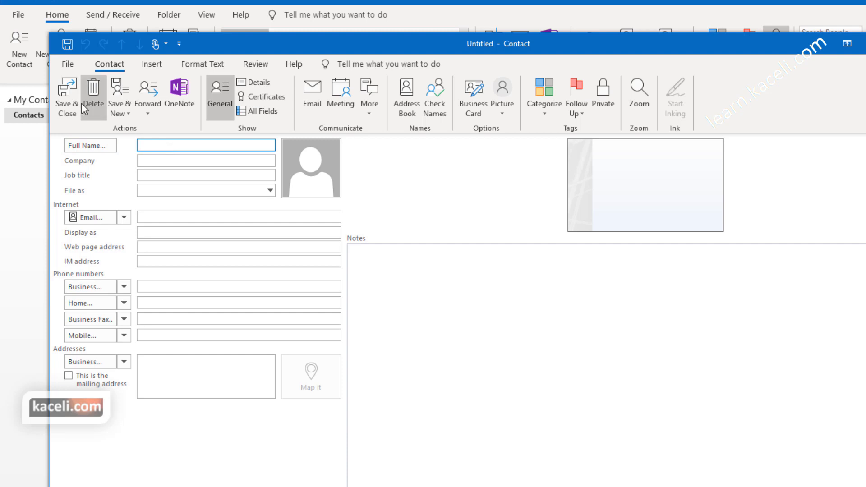
Step: Fill in the contact's full name, company Hubert inc., job title CEO, e-mail and business phone
{"action": "left_click", "coordinate": [171, 161]}
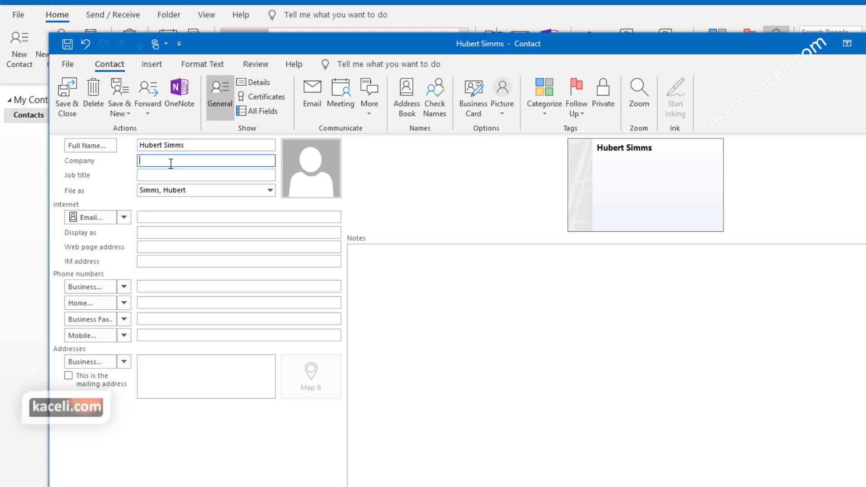
{"action": "type", "text": "Hubert inc."}
{"action": "left_click", "coordinate": [171, 171]}
{"action": "type", "text": "CEO"}
{"action": "left_click", "coordinate": [183, 214]}
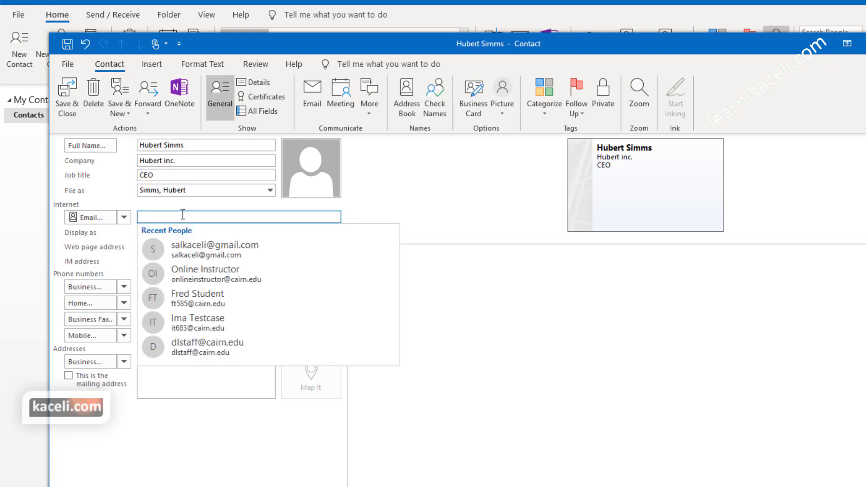
{"action": "left_click", "coordinate": [208, 272]}
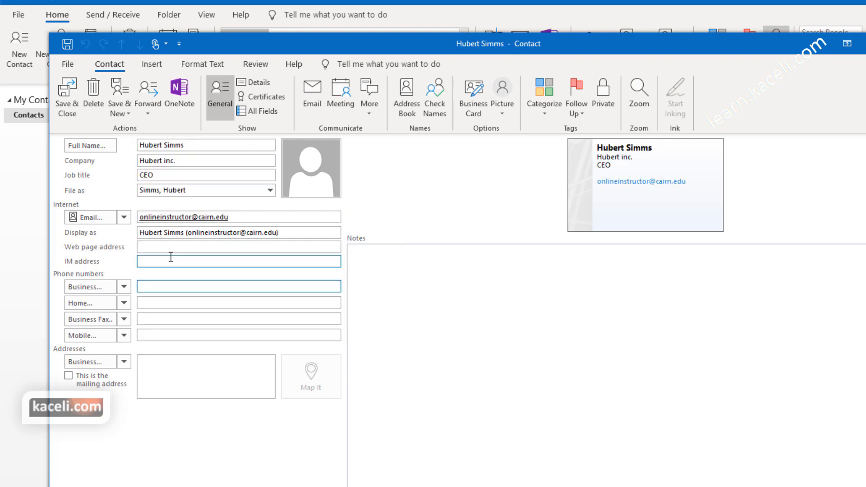
{"action": "left_click", "coordinate": [176, 247]}
{"action": "left_click", "coordinate": [161, 286]}
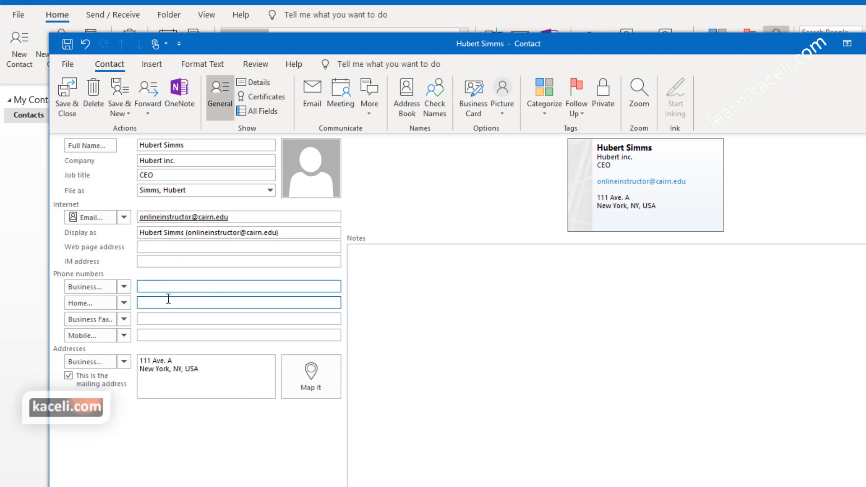
{"action": "left_click", "coordinate": [168, 299]}
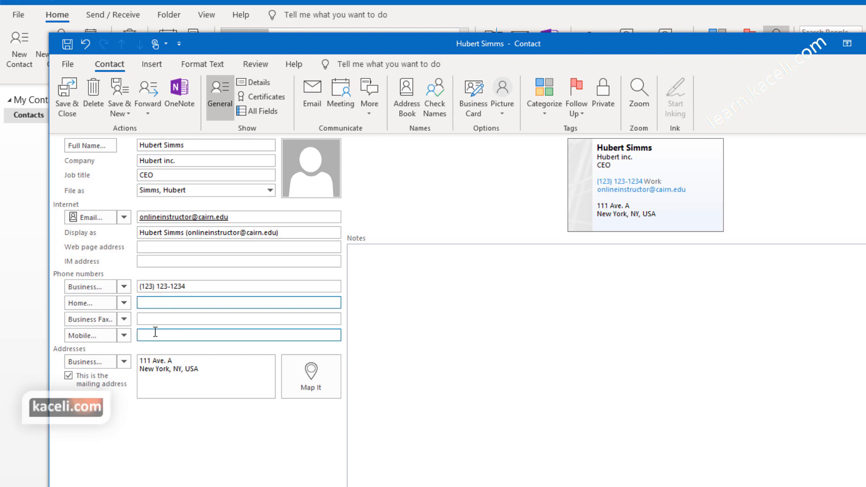
Step: Add a note about meeting at Times Square Plaza on 2/1/2020 and attach the hubert photo from Downloads
{"action": "left_click", "coordinate": [455, 287]}
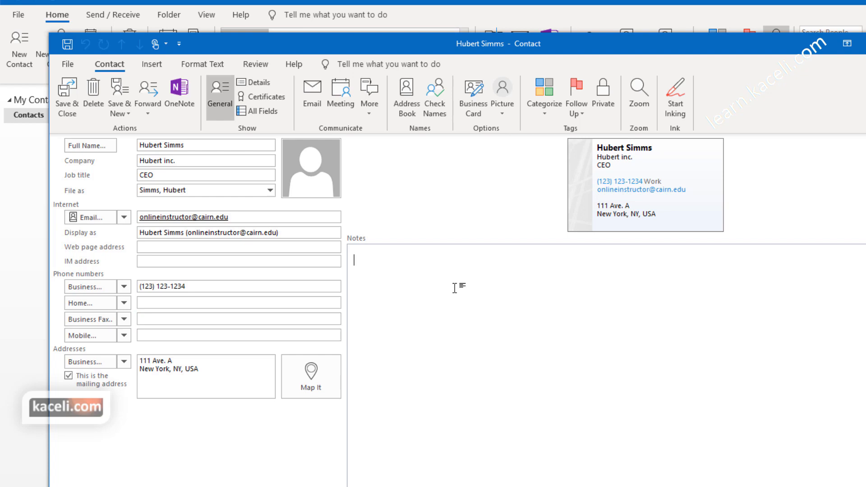
{"action": "type", "text": "Met with Hubert at Times Square Plaza on 2/1/2020."}
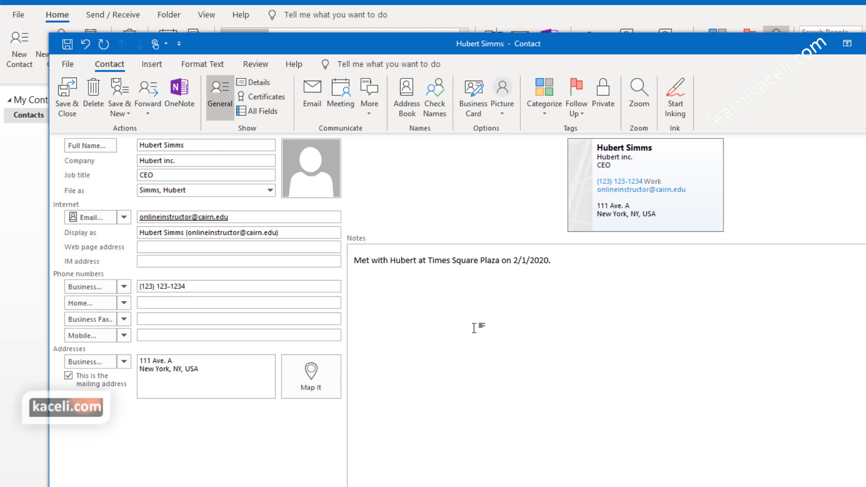
{"action": "left_click", "coordinate": [320, 179]}
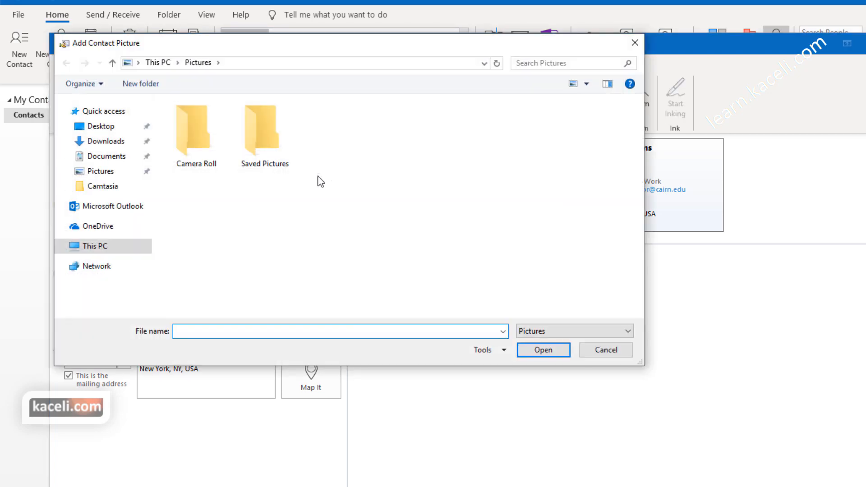
{"action": "left_click", "coordinate": [104, 143]}
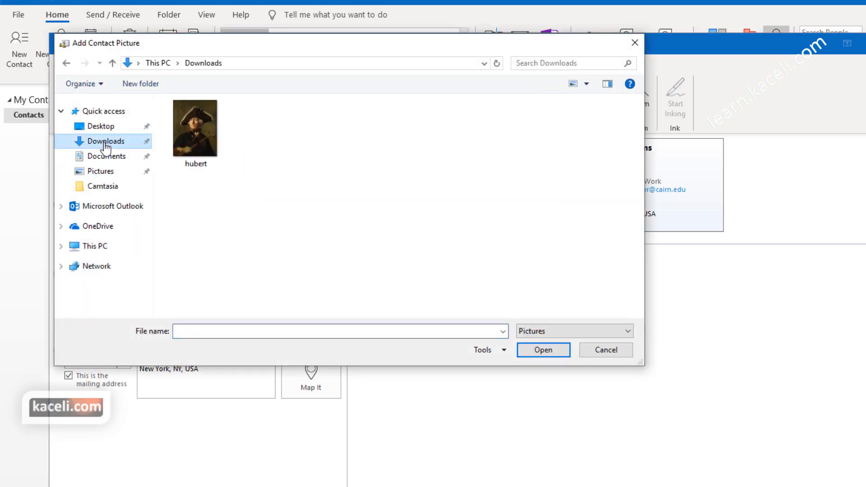
{"action": "left_click", "coordinate": [188, 140]}
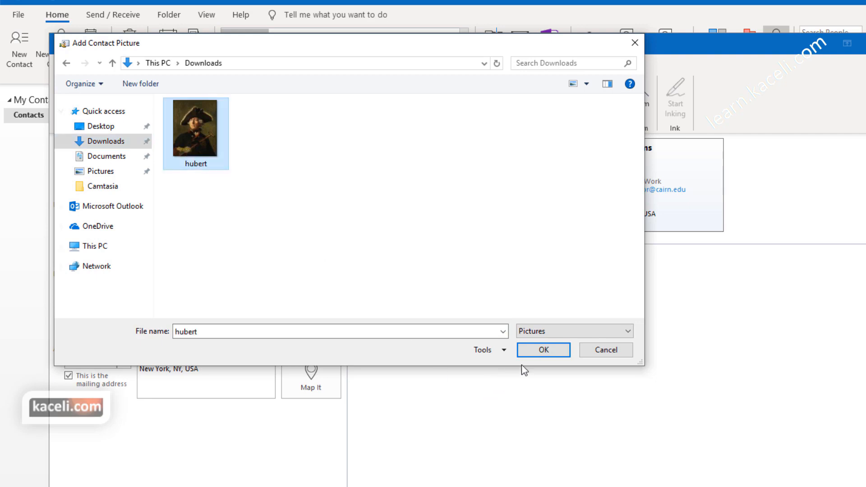
{"action": "left_click", "coordinate": [544, 353]}
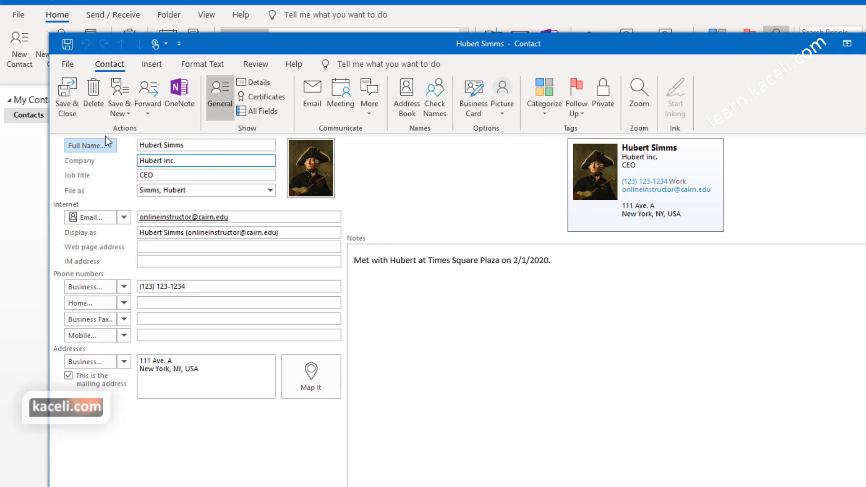
Step: Save and close the new contact, then find it in the Contacts list and open its details
{"action": "left_click", "coordinate": [66, 99]}
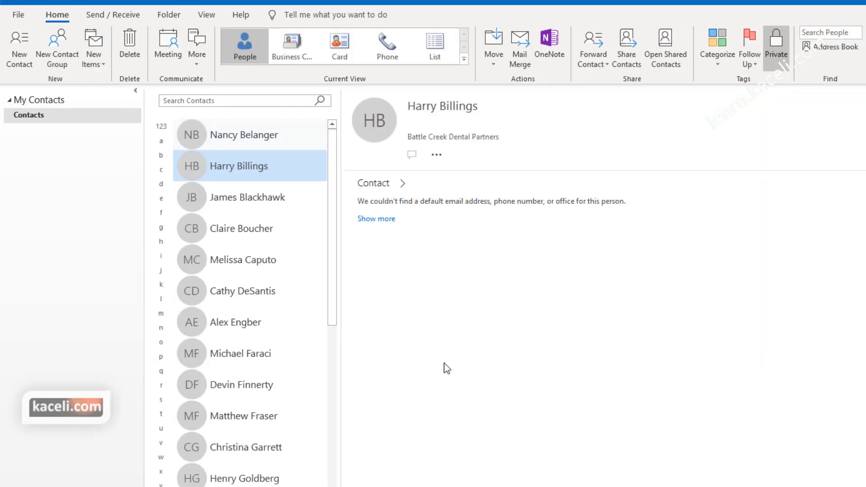
{"action": "scroll", "coordinate": [296, 406], "scroll_direction": "down", "scroll_amount": 5}
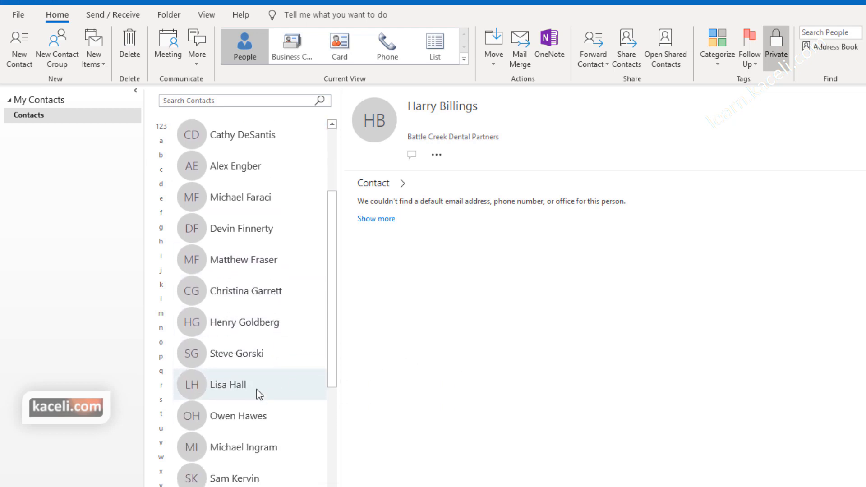
{"action": "scroll", "coordinate": [280, 377], "scroll_direction": "up", "scroll_amount": 2}
{"action": "scroll", "coordinate": [253, 389], "scroll_direction": "down", "scroll_amount": 3}
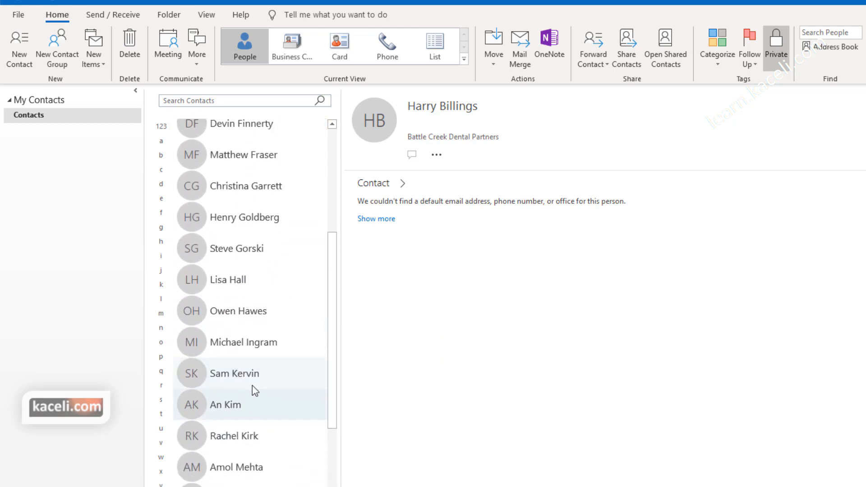
{"action": "scroll", "coordinate": [239, 403], "scroll_direction": "down", "scroll_amount": 1}
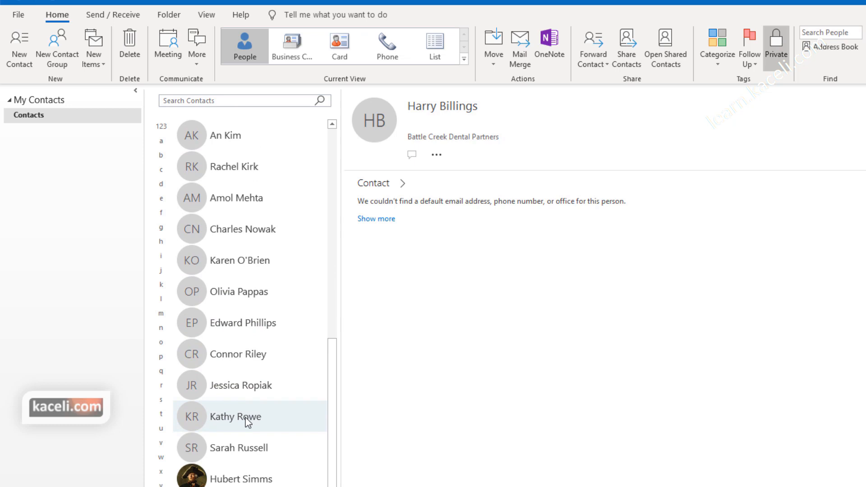
{"action": "left_click", "coordinate": [224, 478]}
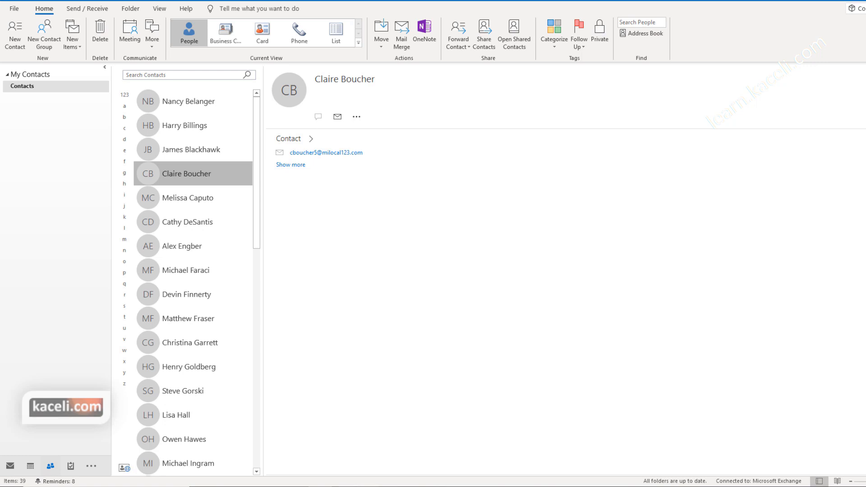
{"action": "mouse_move", "coordinate": [54, 469]}
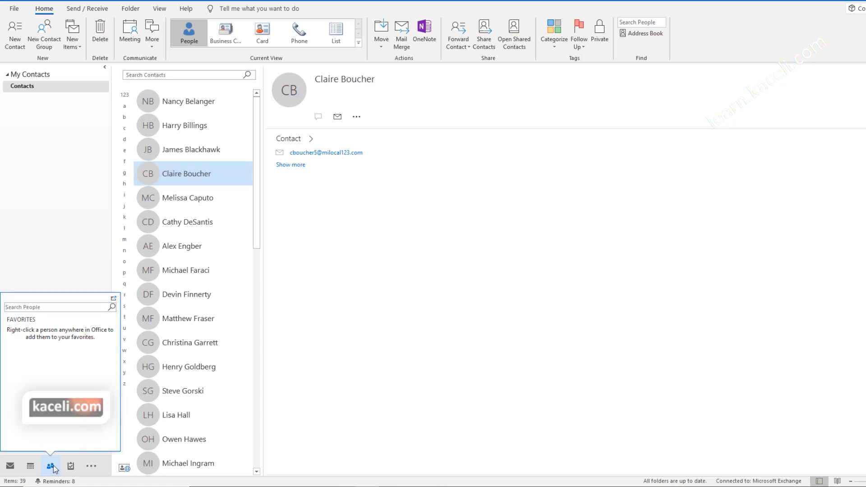
{"action": "left_click", "coordinate": [371, 353]}
{"action": "left_click", "coordinate": [202, 158]}
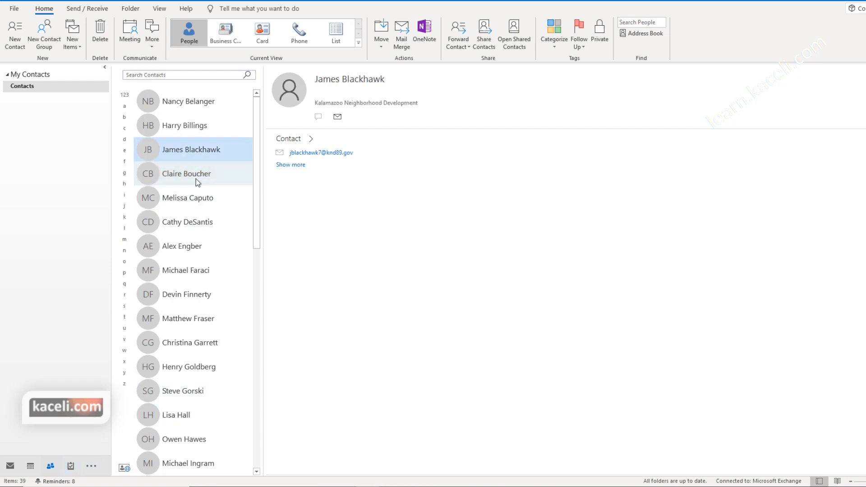
{"action": "left_click", "coordinate": [194, 198]}
{"action": "left_click", "coordinate": [185, 243]}
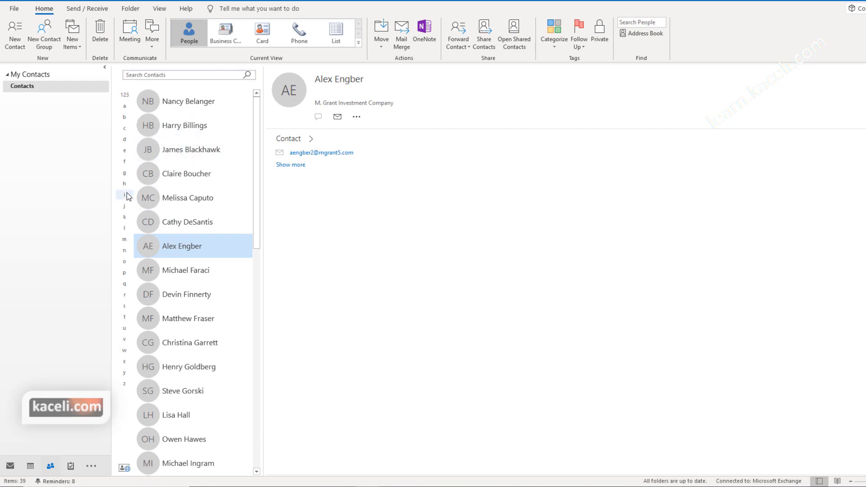
Step: Create a new contact group named New Faculty
{"action": "left_click", "coordinate": [51, 50]}
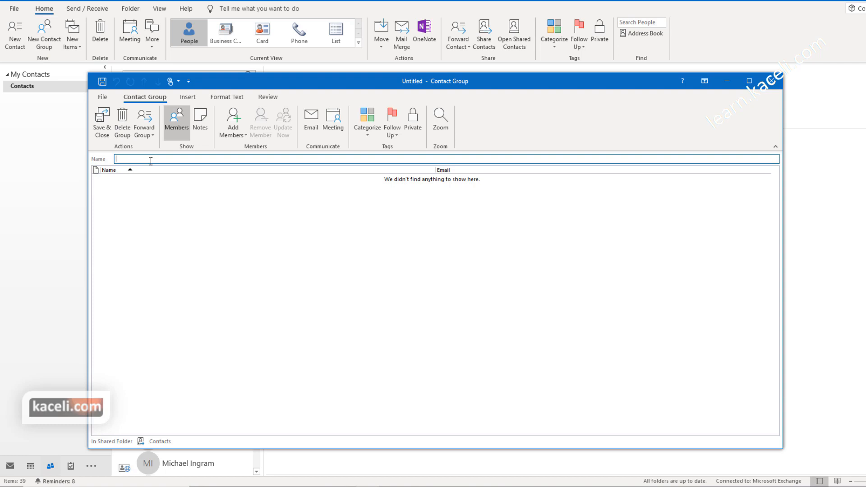
{"action": "type", "text": "New Faculty"}
{"action": "left_click", "coordinate": [191, 200]}
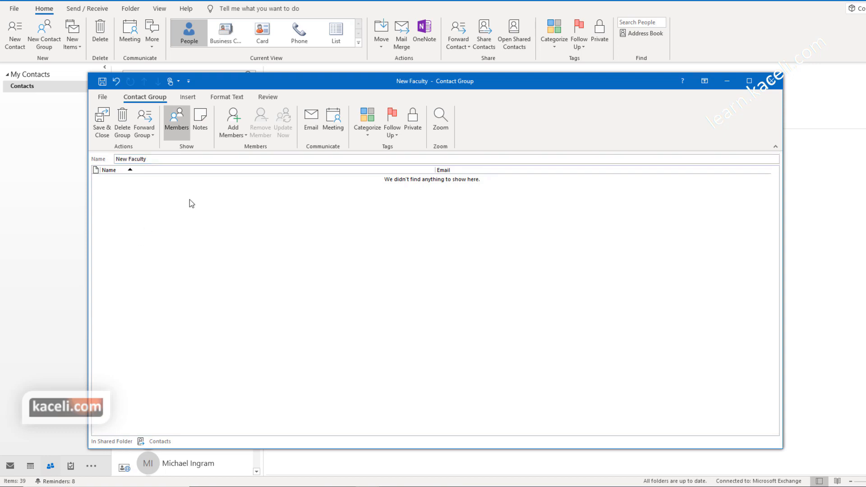
Step: Add New Faculty members from Outlook Contacts, searching more columns for the contact's surname
{"action": "left_click", "coordinate": [238, 137]}
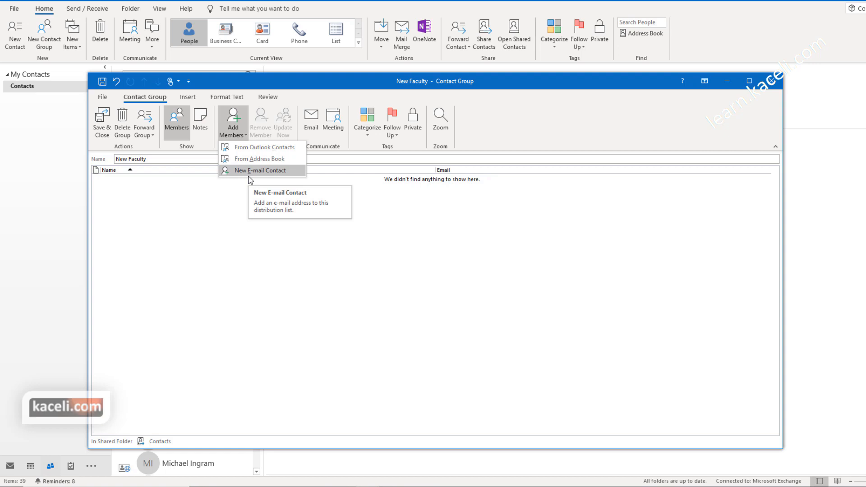
{"action": "left_click", "coordinate": [262, 150]}
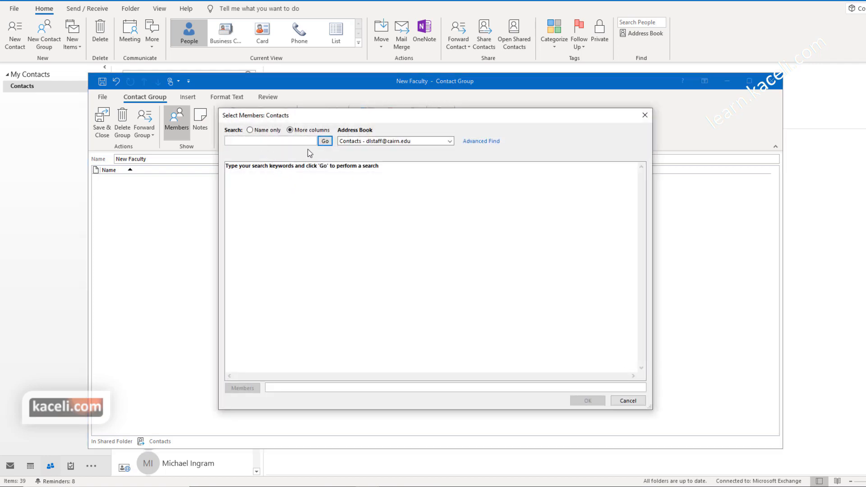
{"action": "left_click", "coordinate": [249, 130]}
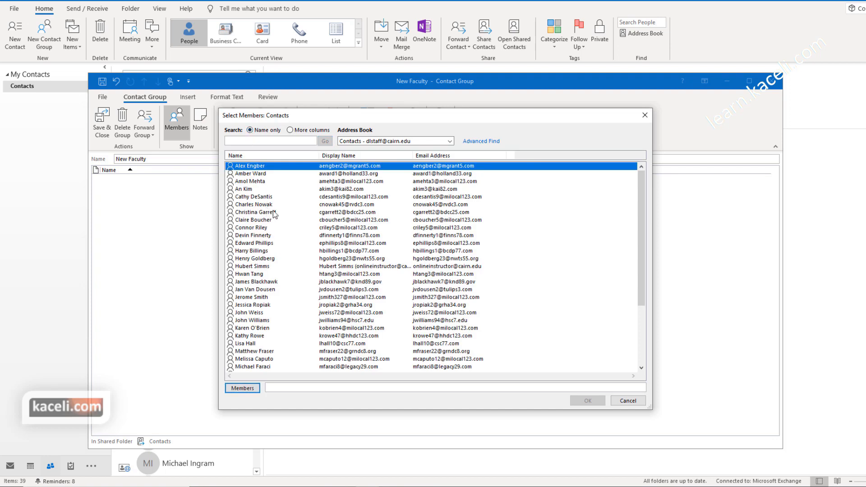
{"action": "left_click", "coordinate": [290, 130]}
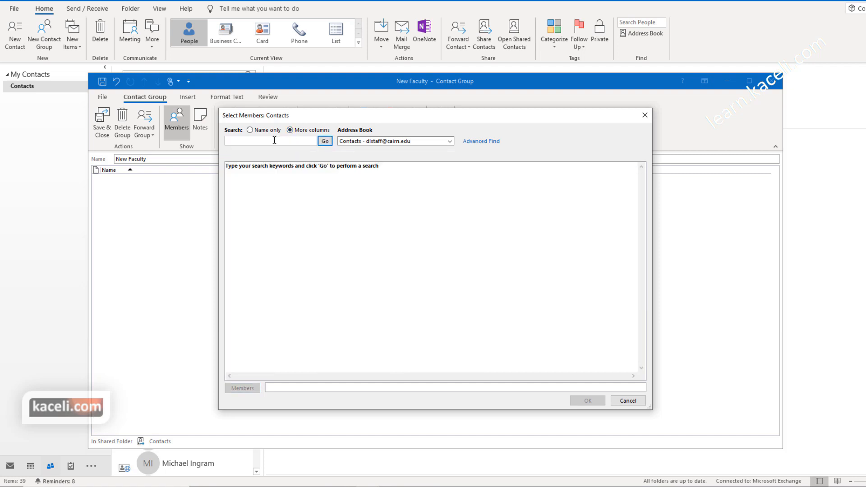
{"action": "type", "text": "simms"}
{"action": "left_click", "coordinate": [325, 141]}
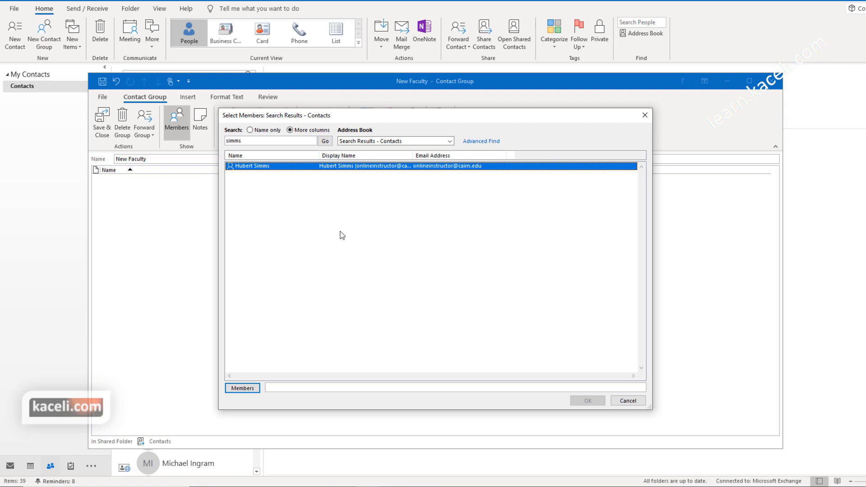
Step: Add the found contact plus seven faculty contacts, eight in total, as New Faculty members
{"action": "double_click", "coordinate": [260, 167]}
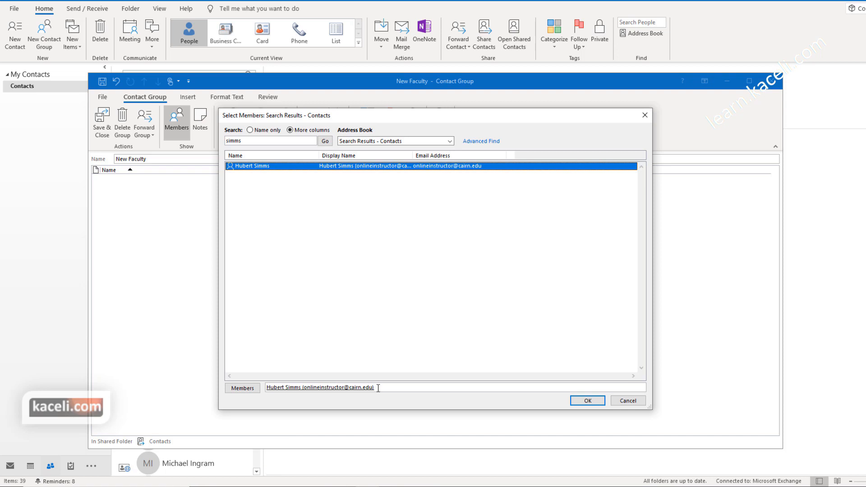
{"action": "left_click", "coordinate": [250, 131]}
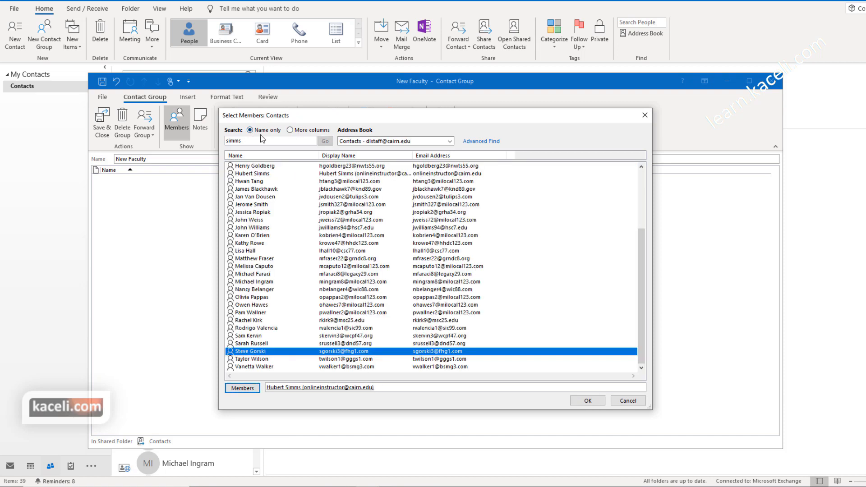
{"action": "scroll", "coordinate": [292, 261], "scroll_direction": "up", "scroll_amount": 4}
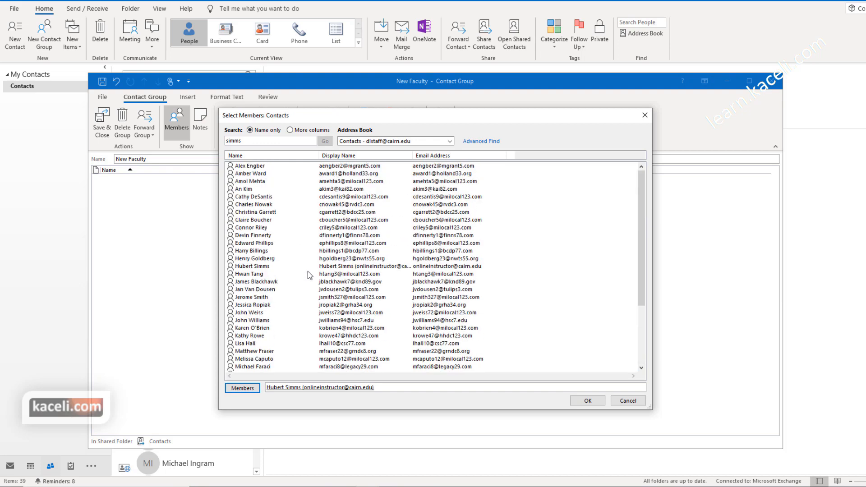
{"action": "left_click", "coordinate": [255, 197]}
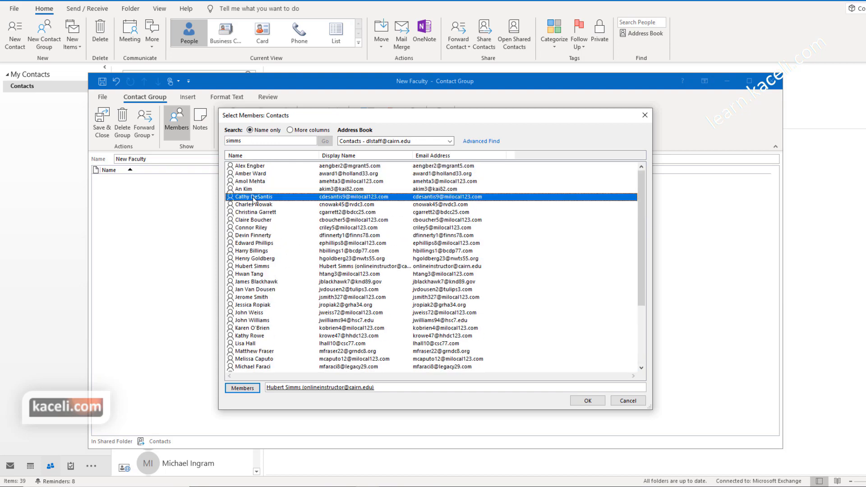
{"action": "left_click", "coordinate": [260, 228], "text": "ctrl"}
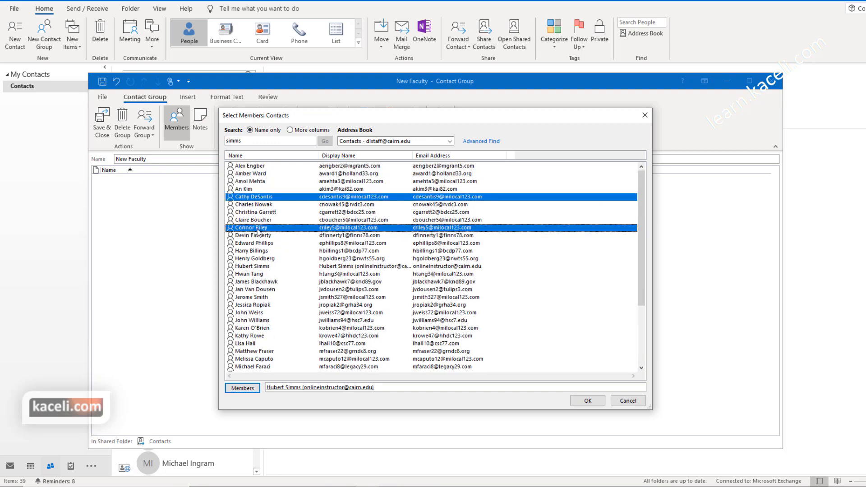
{"action": "left_click", "coordinate": [259, 258], "text": "ctrl"}
{"action": "left_click", "coordinate": [261, 289], "text": "ctrl"}
{"action": "left_click", "coordinate": [257, 314], "text": "ctrl"}
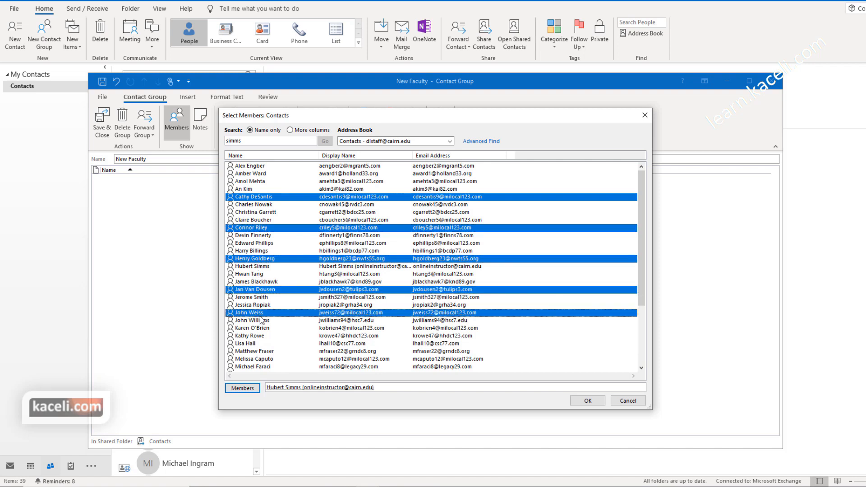
{"action": "left_click", "coordinate": [265, 338], "text": "ctrl"}
{"action": "left_click", "coordinate": [253, 352], "text": "ctrl"}
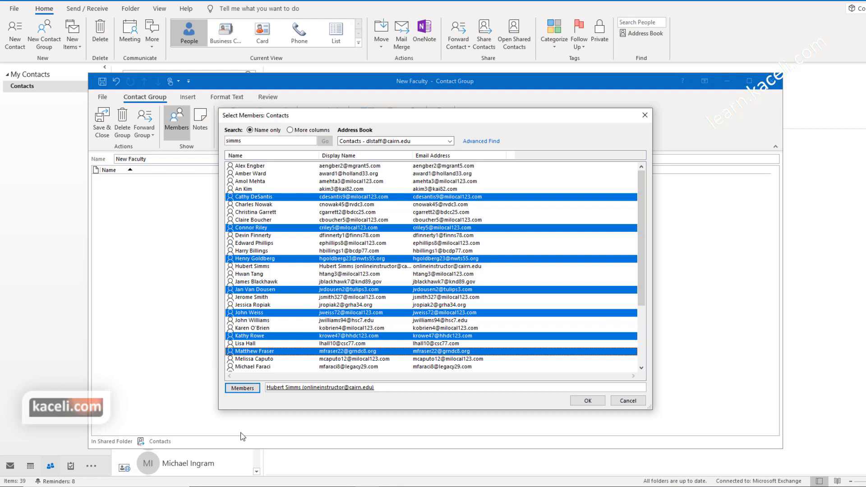
{"action": "left_click", "coordinate": [243, 390]}
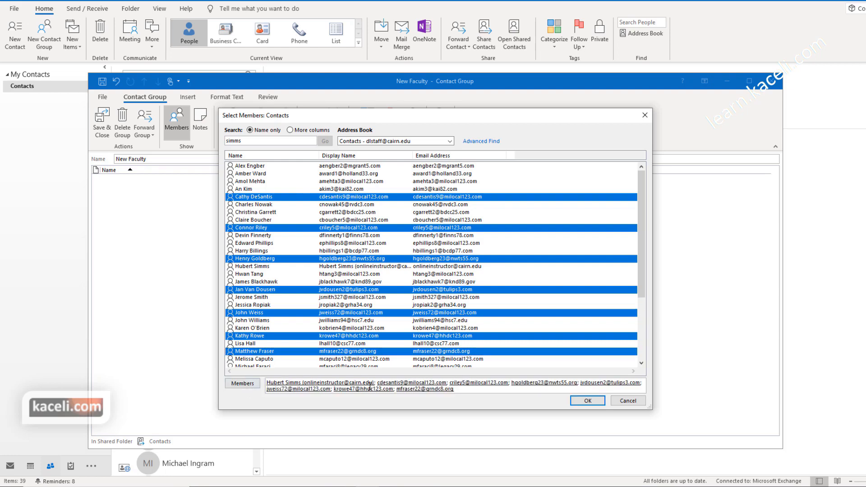
{"action": "left_click", "coordinate": [586, 400]}
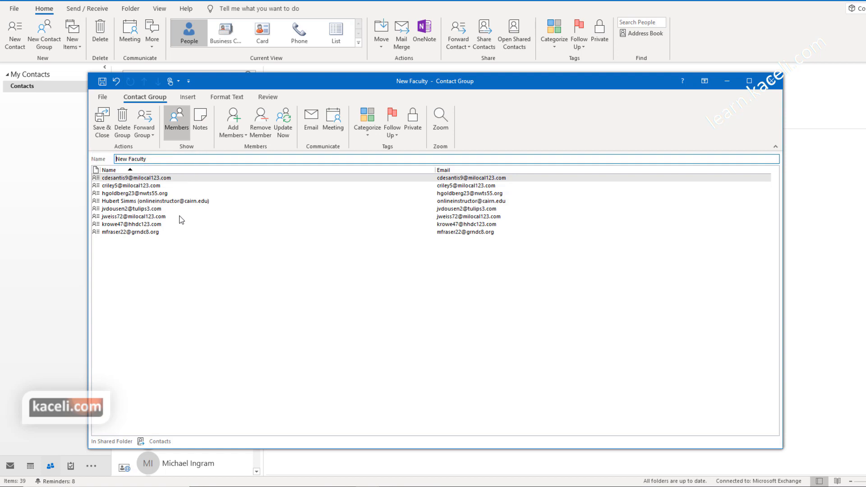
Step: Save and close the New Faculty contact group
{"action": "left_click", "coordinate": [107, 128]}
{"action": "scroll", "coordinate": [214, 311], "scroll_direction": "down", "scroll_amount": 5}
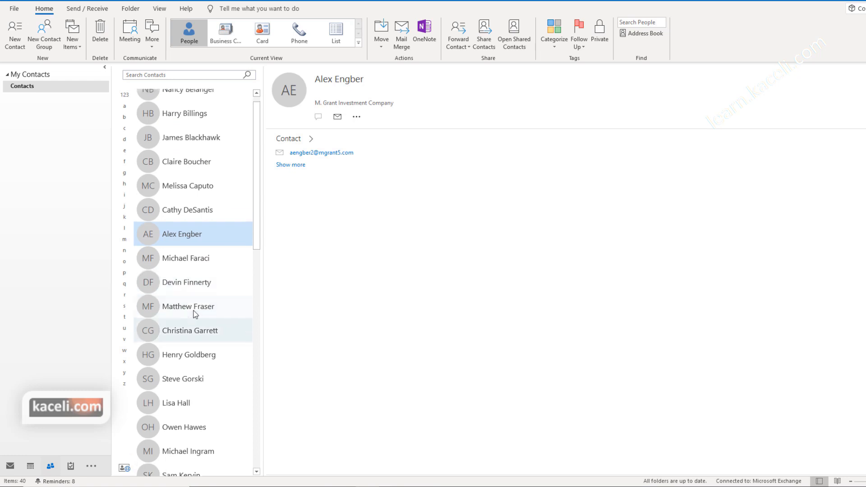
{"action": "scroll", "coordinate": [217, 309], "scroll_direction": "down", "scroll_amount": 3}
{"action": "scroll", "coordinate": [210, 304], "scroll_direction": "up", "scroll_amount": 8}
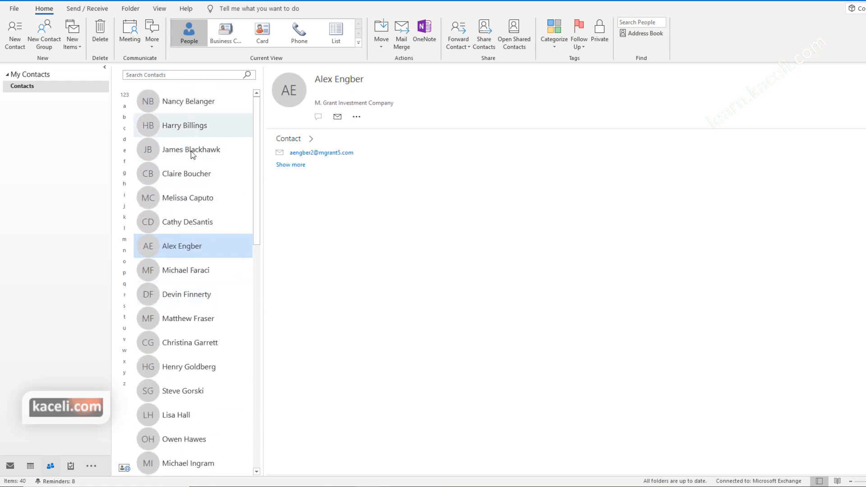
Step: Search contacts for 'new', view the New Faculty members, and reopen the group
{"action": "left_click", "coordinate": [183, 74]}
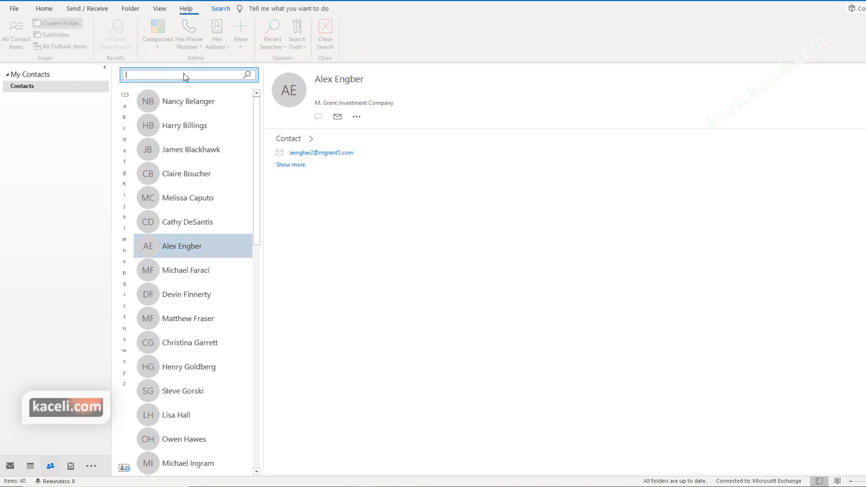
{"action": "type", "text": "new"}
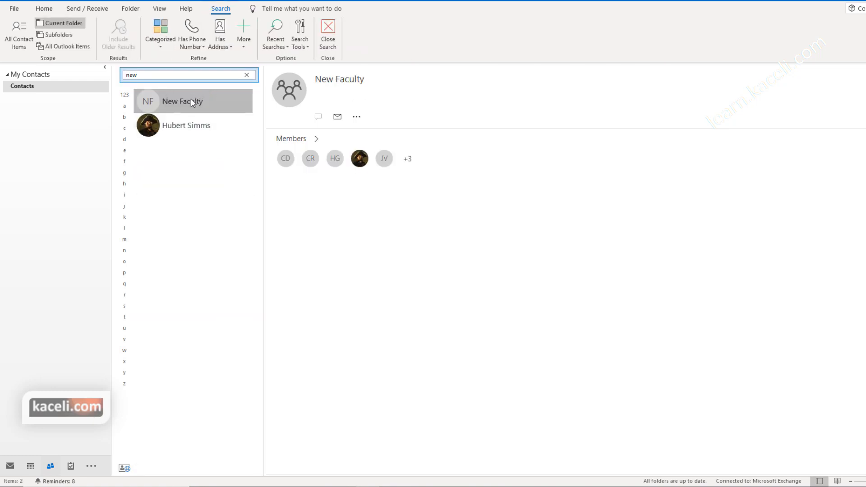
{"action": "left_click", "coordinate": [316, 139]}
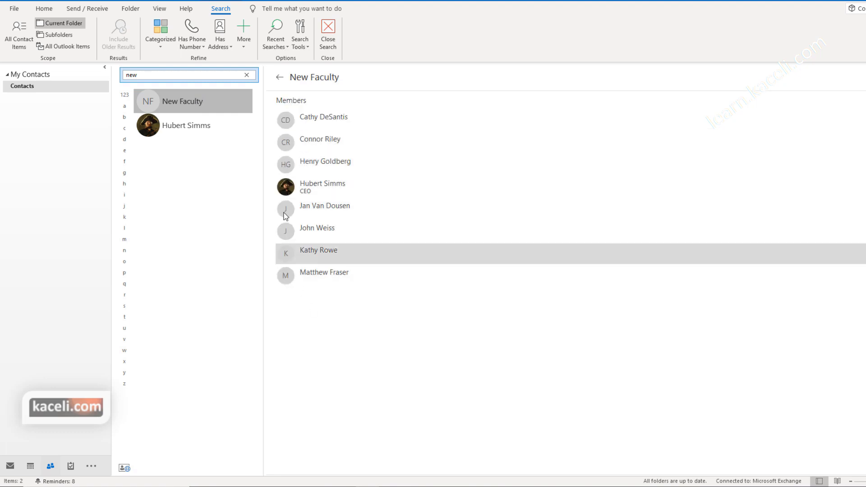
{"action": "double_click", "coordinate": [185, 101]}
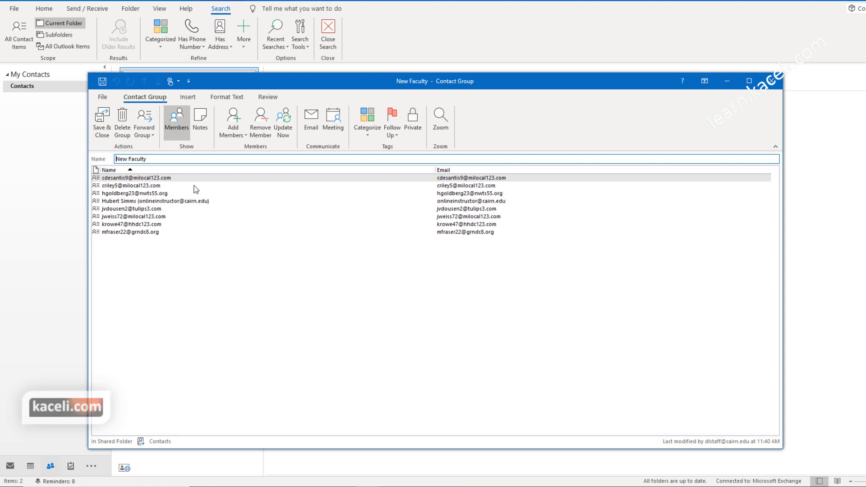
Step: Add an Address Book member and a new e-mail contact with name and address, then save
{"action": "left_click", "coordinate": [242, 137]}
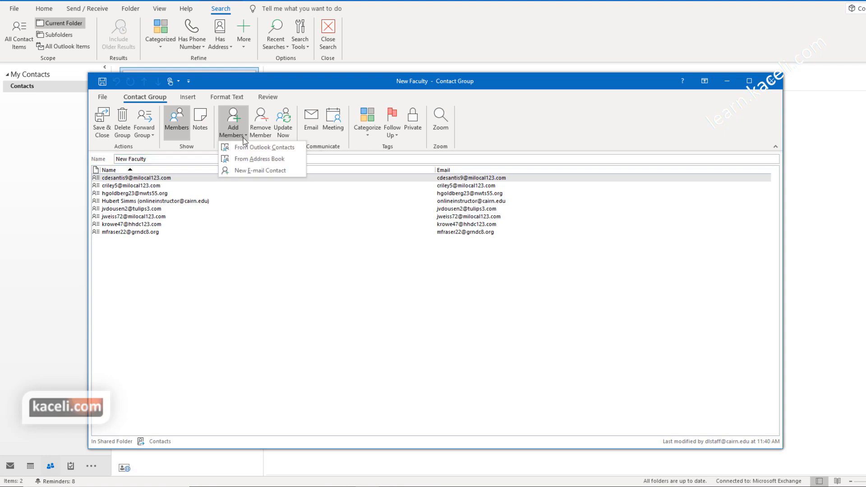
{"action": "left_click", "coordinate": [251, 163]}
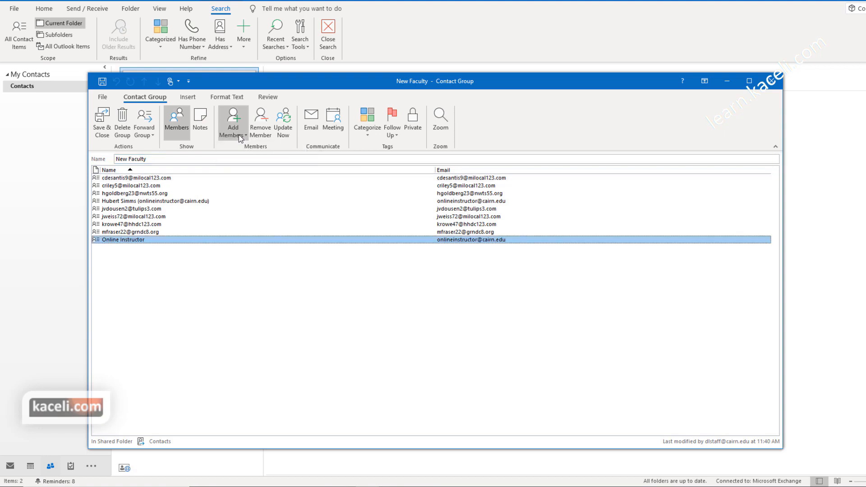
{"action": "left_click", "coordinate": [239, 134]}
{"action": "left_click", "coordinate": [246, 172]}
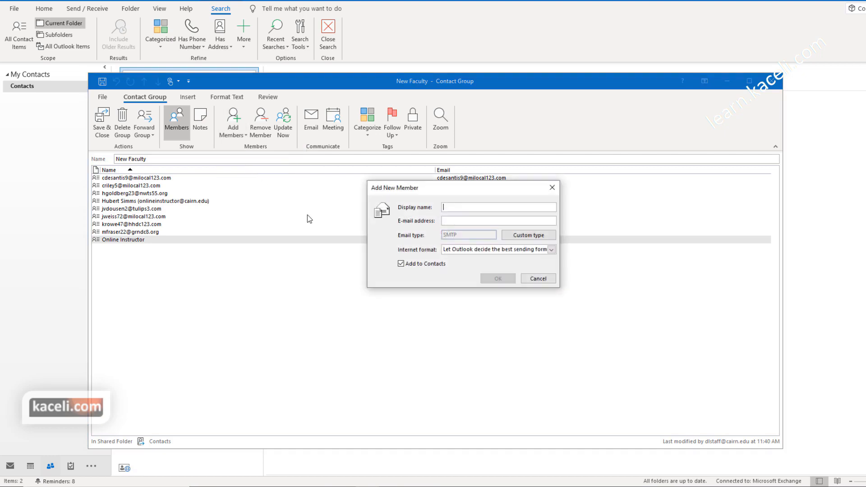
{"action": "key", "text": "Tab"}
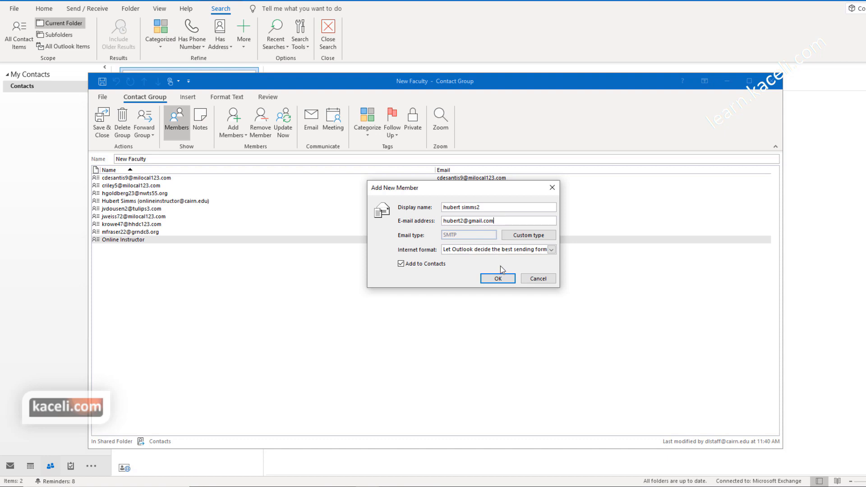
{"action": "left_click", "coordinate": [501, 279]}
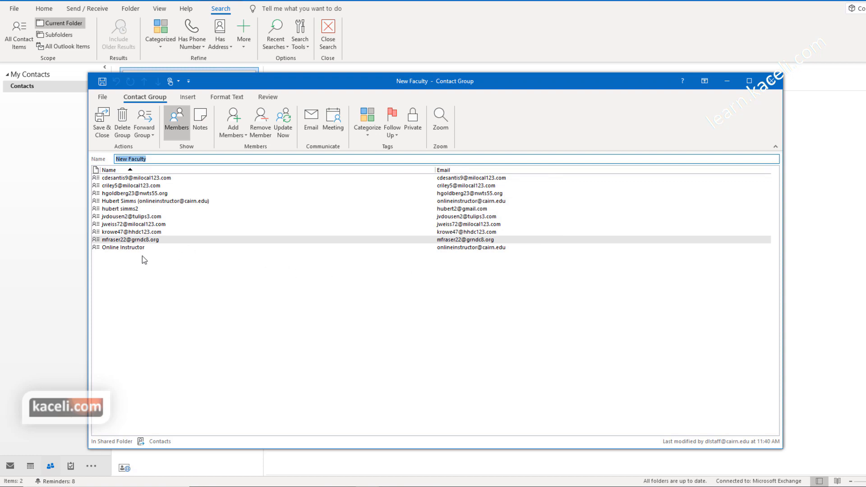
{"action": "left_click", "coordinate": [103, 122]}
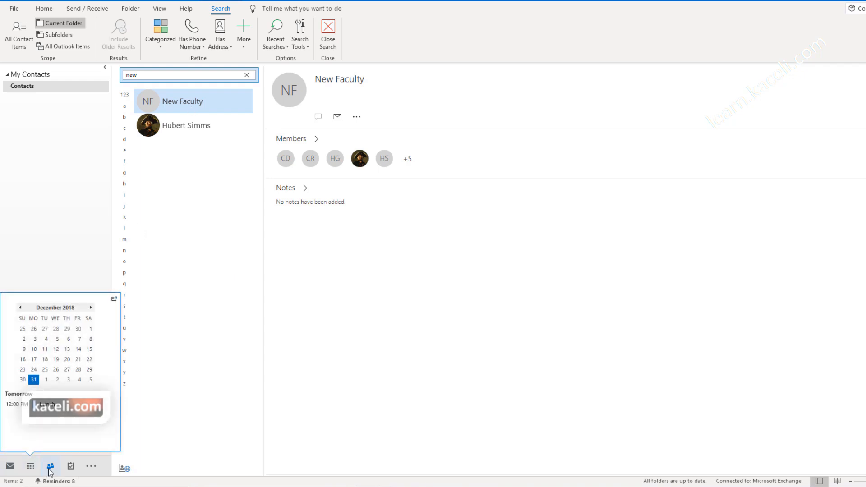
{"action": "mouse_move", "coordinate": [50, 466]}
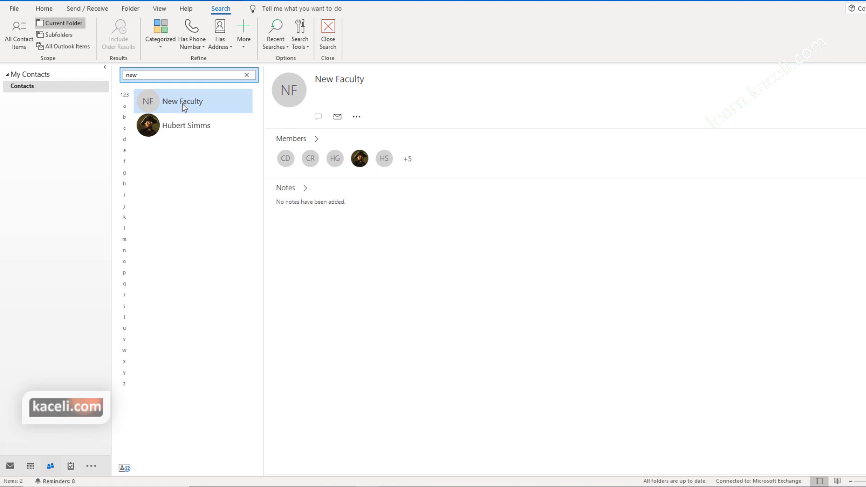
Step: Send the 'New Semester tasks' email to the New Faculty group and close its window
{"action": "double_click", "coordinate": [182, 103]}
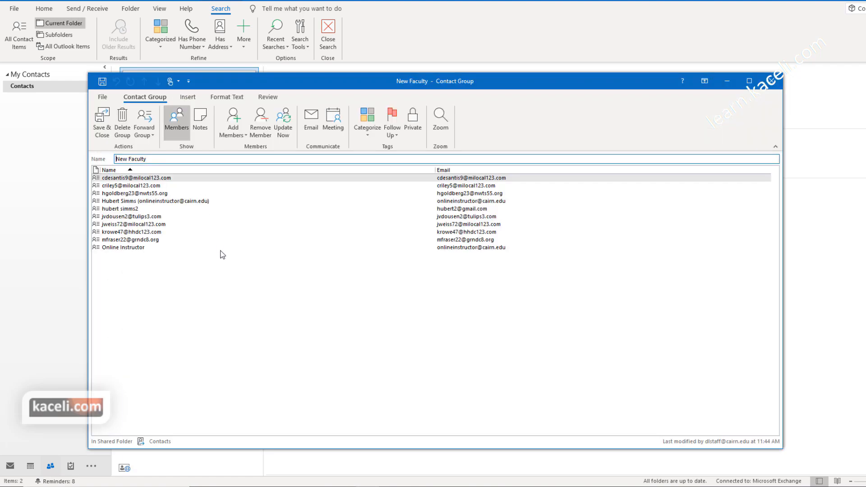
{"action": "left_click", "coordinate": [310, 125]}
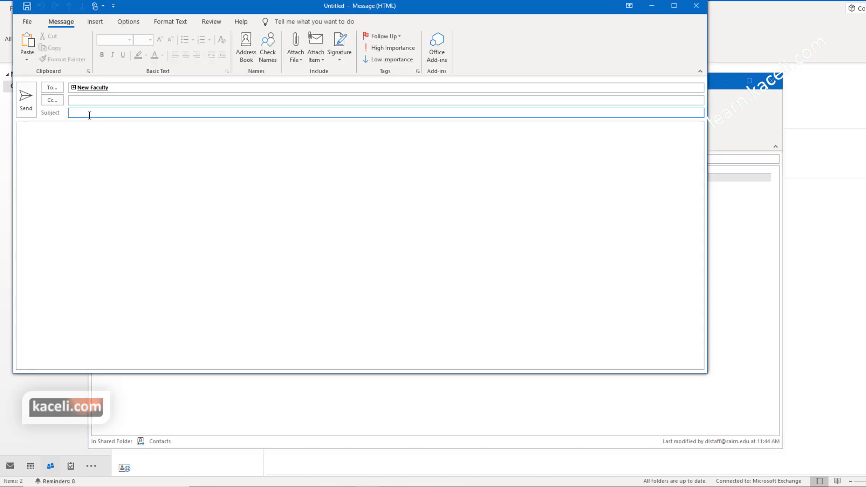
{"action": "type", "text": "fdf"}
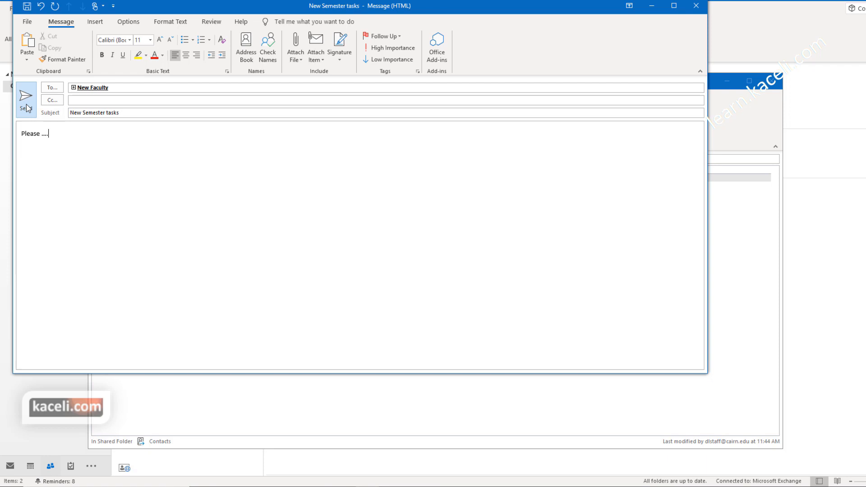
{"action": "left_click", "coordinate": [26, 108]}
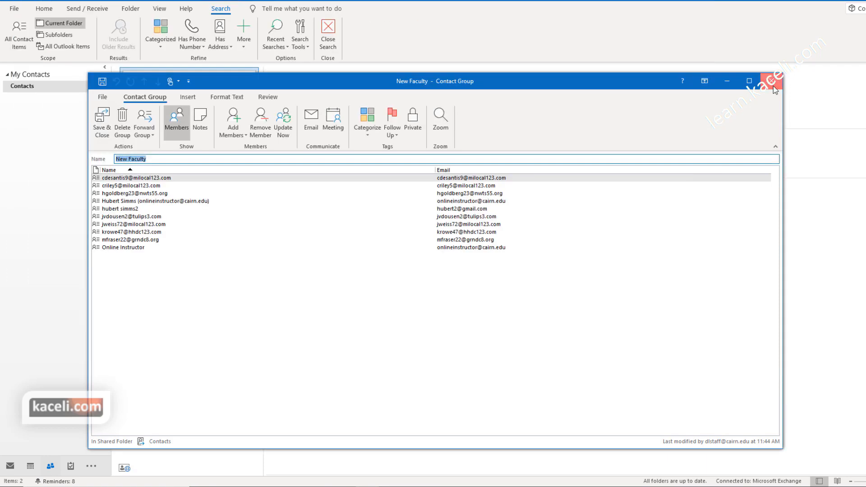
{"action": "left_click", "coordinate": [772, 81]}
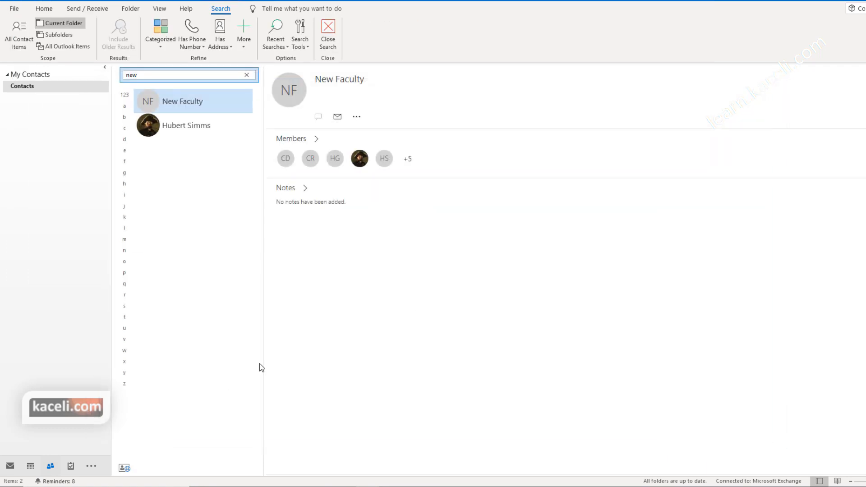
Step: Start a new email from the inbox with 'new' entered as the recipient
{"action": "left_click", "coordinate": [11, 467]}
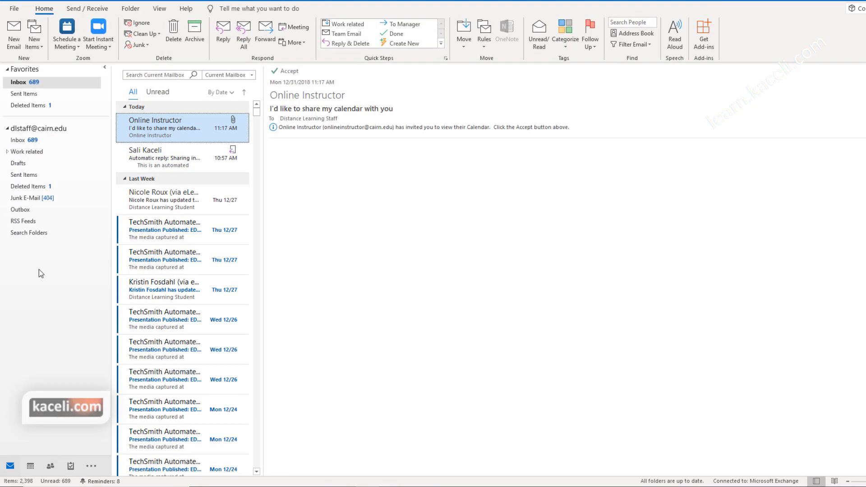
{"action": "left_click", "coordinate": [13, 33]}
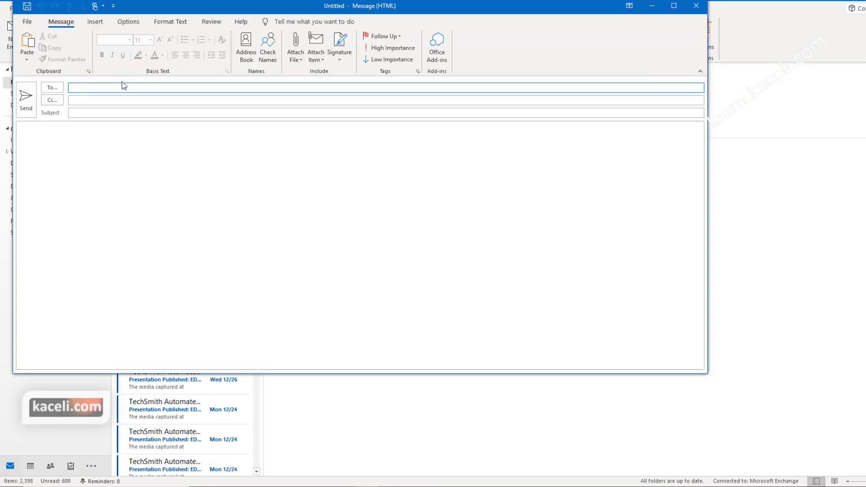
{"action": "left_click", "coordinate": [96, 89]}
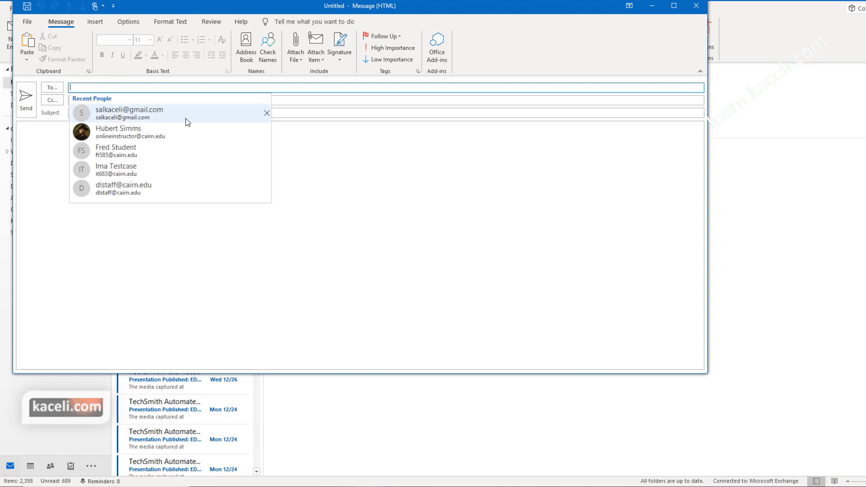
{"action": "type", "text": "n"}
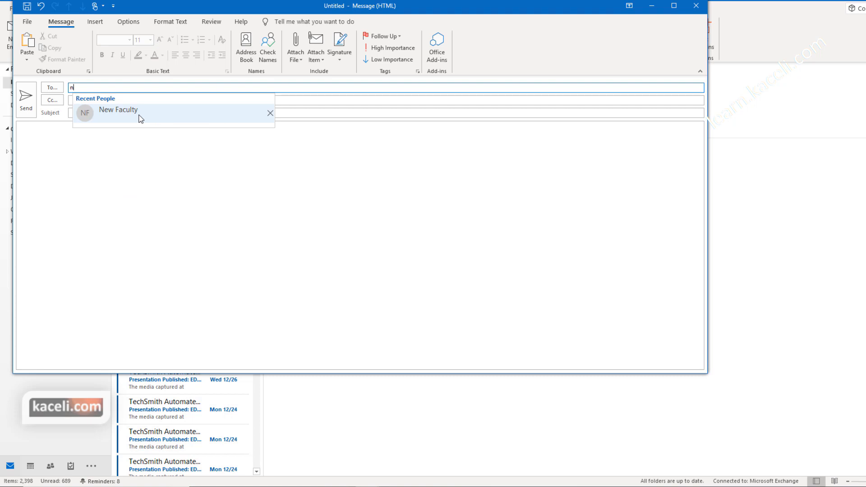
{"action": "type", "text": "ew"}
{"action": "left_click", "coordinate": [270, 113]}
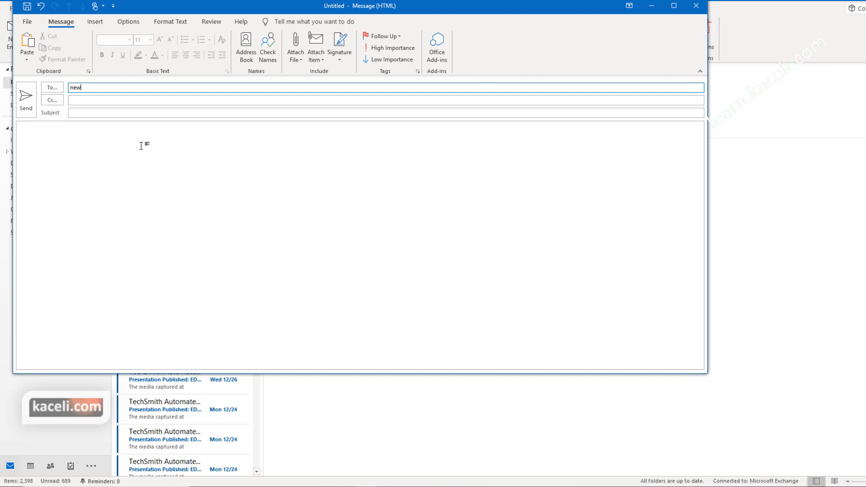
{"action": "left_click", "coordinate": [57, 90]}
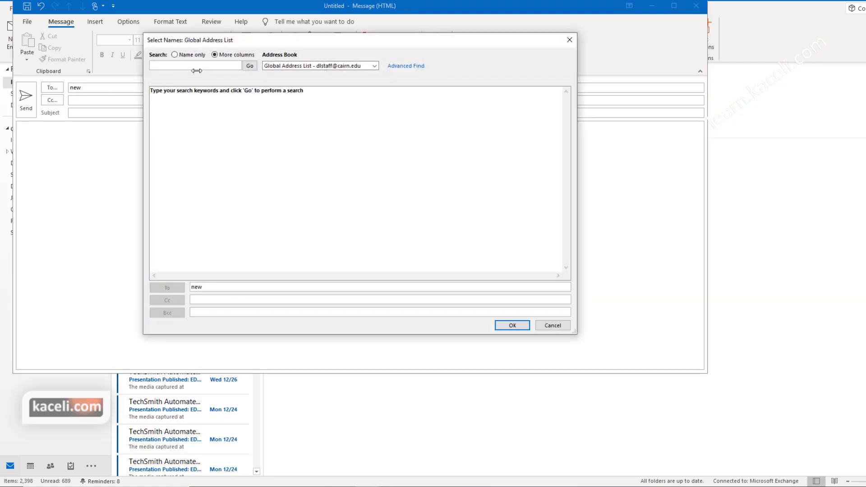
Step: Search the address book for 'new' and pick the New Faculty group as recipient
{"action": "type", "text": "new"}
{"action": "left_click", "coordinate": [247, 65]}
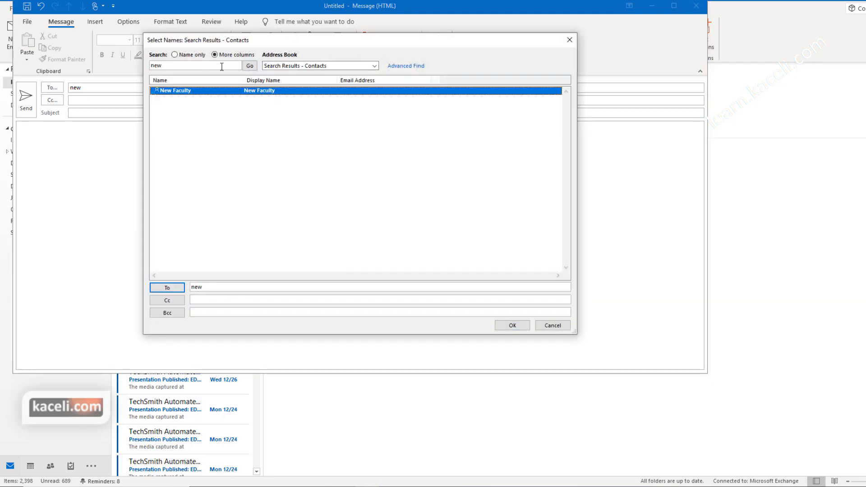
{"action": "double_click", "coordinate": [176, 95]}
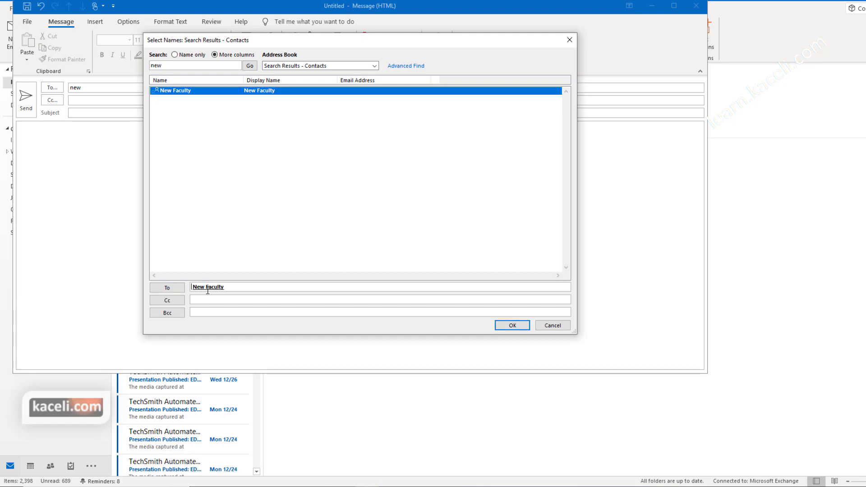
{"action": "left_click", "coordinate": [512, 325]}
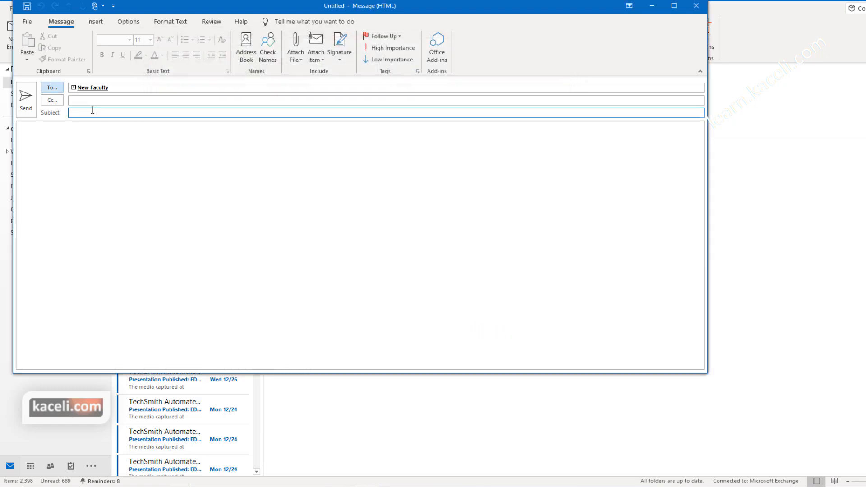
Step: Retype 'new' in the To line and resolve it to New Faculty with Check Names
{"action": "left_click", "coordinate": [120, 87]}
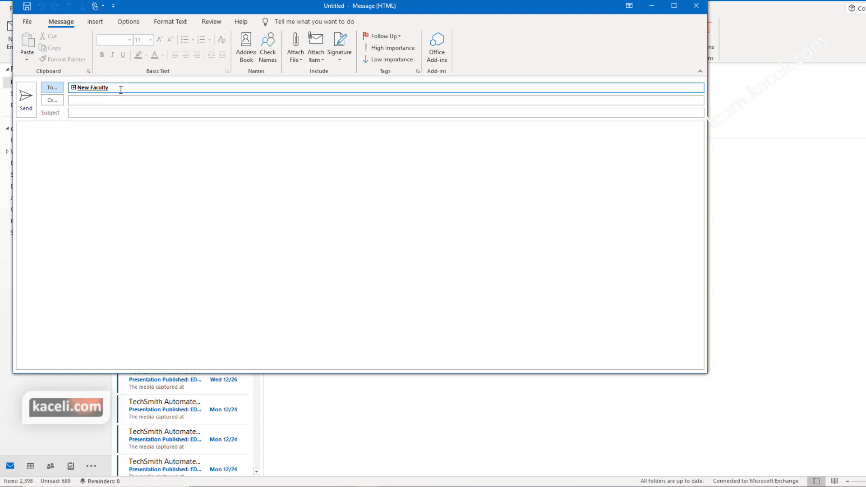
{"action": "key", "text": "BackSpace"}
{"action": "key", "text": "BackSpace"}
{"action": "type", "text": "new"}
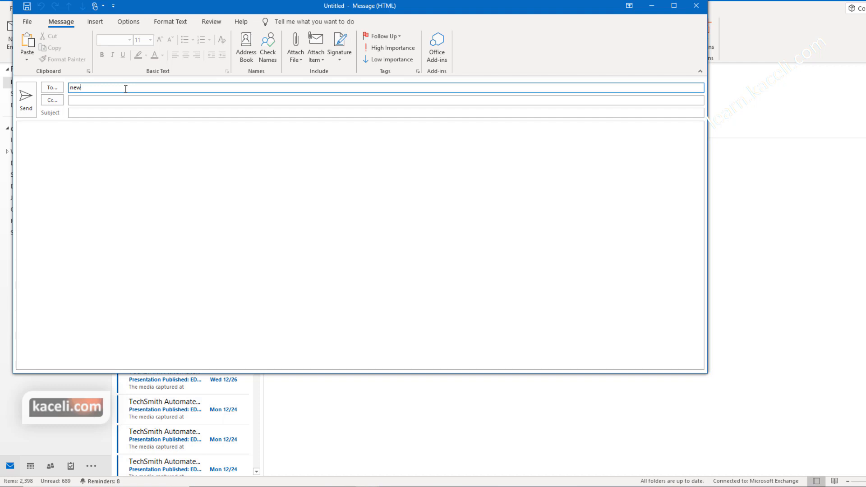
{"action": "key", "text": "ctrl+k"}
{"action": "key", "text": "Return"}
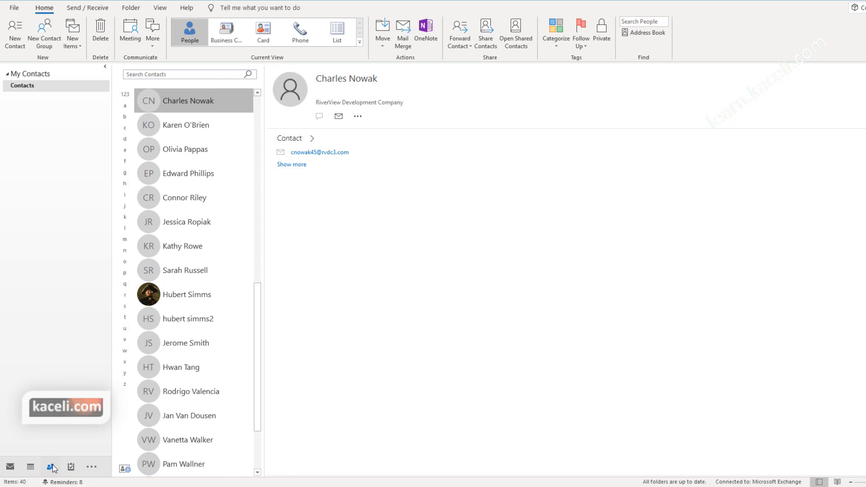
Step: Select the Contacts folder under My Contacts to show its 40 items in People view
{"action": "left_click", "coordinate": [27, 85]}
{"action": "left_click", "coordinate": [24, 85]}
{"action": "scroll", "coordinate": [186, 275], "scroll_direction": "up", "scroll_amount": 8}
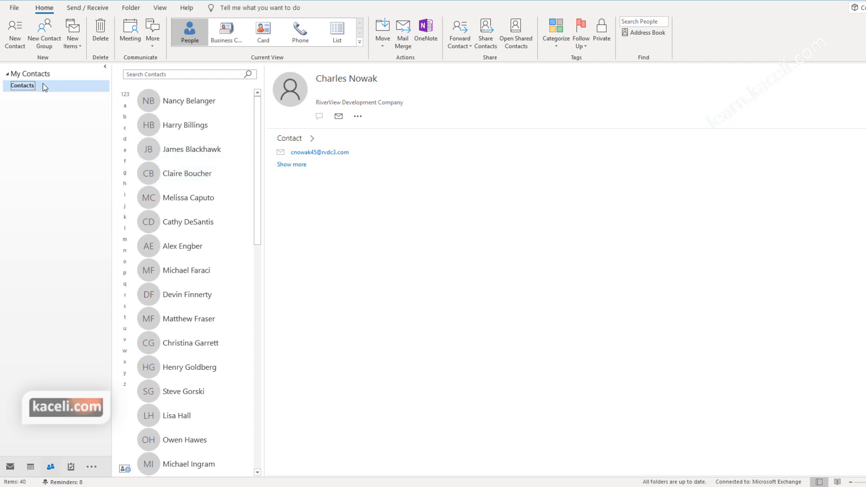
Step: Send a read-only sharing invitation for the Distance Learning Staff contacts folder to the CEO
{"action": "left_click", "coordinate": [485, 33]}
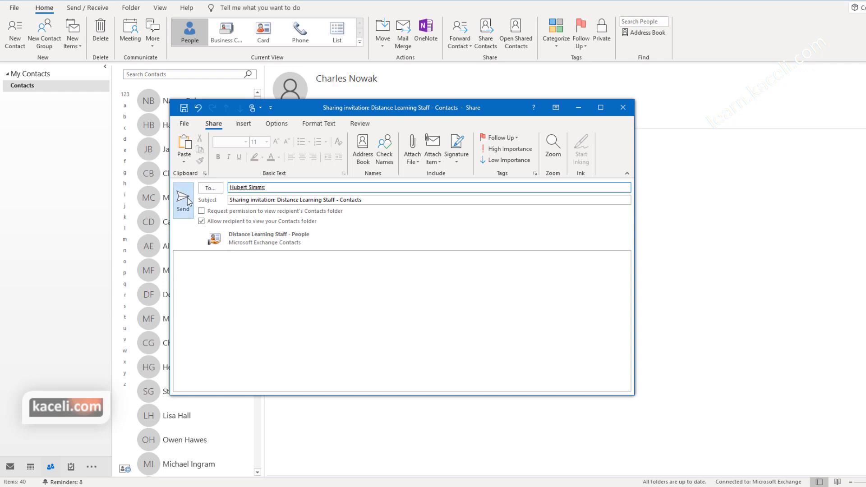
{"action": "left_click", "coordinate": [183, 201]}
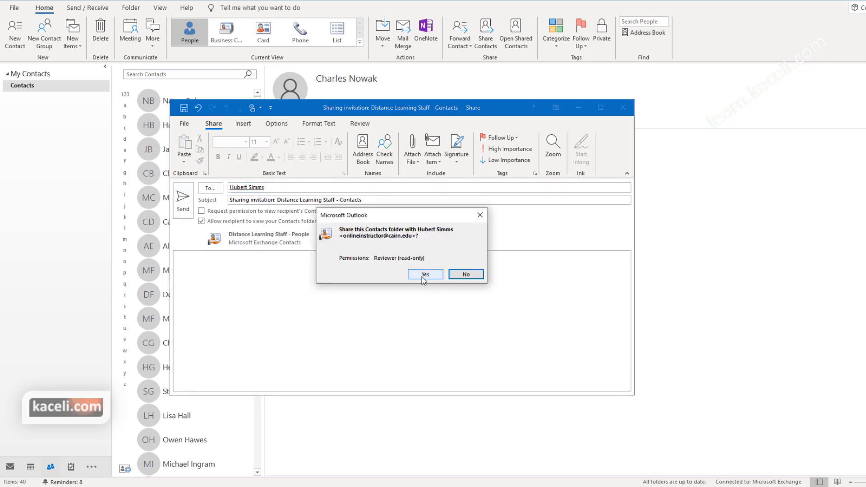
{"action": "left_click", "coordinate": [424, 276]}
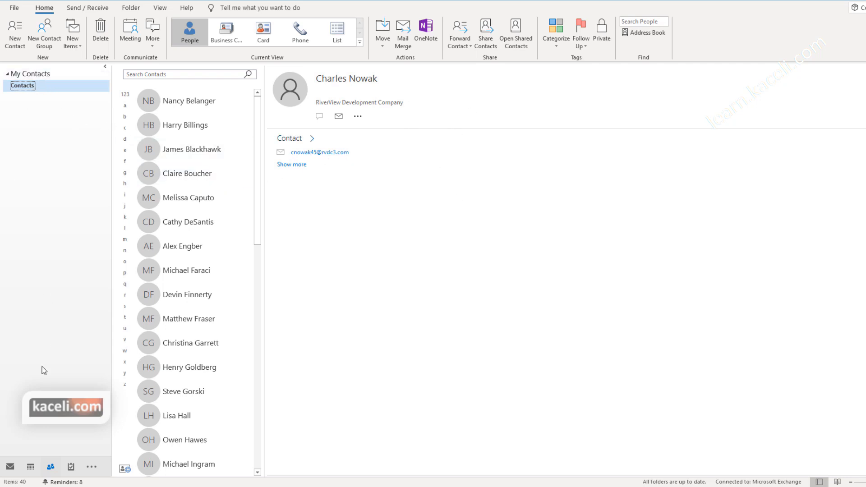
{"action": "mouse_move", "coordinate": [53, 460]}
Step: Begin opening another person's shared contacts, then cancel the dialog
{"action": "left_click", "coordinate": [519, 50]}
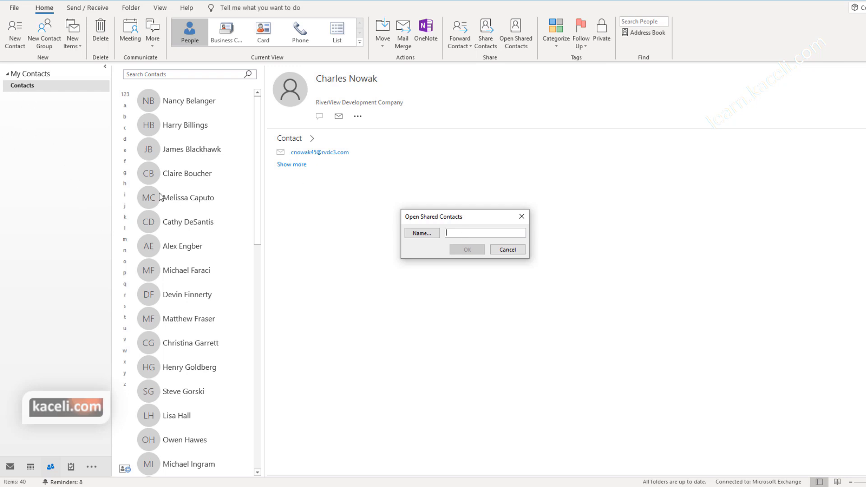
{"action": "left_click", "coordinate": [502, 254]}
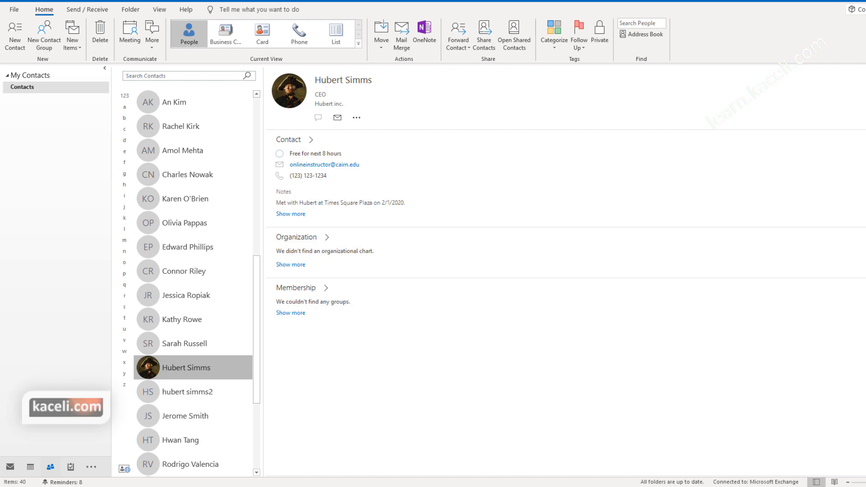
Step: Open the CEO contact's full form and enter its home phone number
{"action": "double_click", "coordinate": [176, 374]}
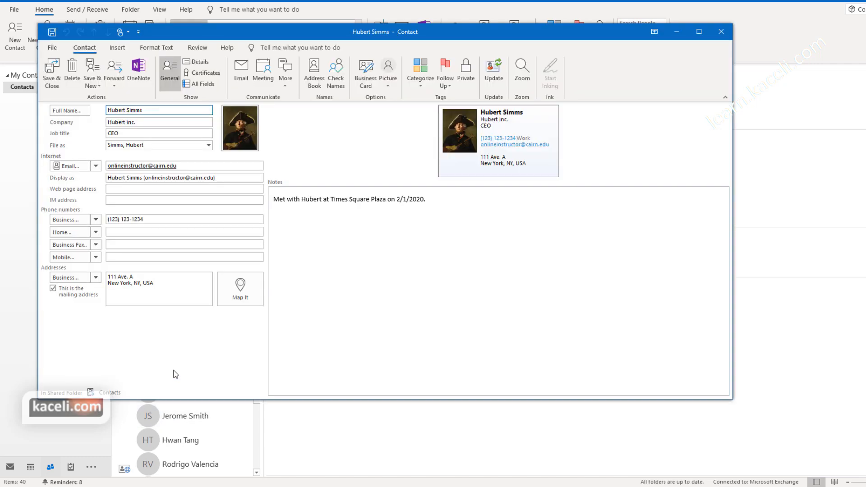
{"action": "left_click", "coordinate": [721, 32]}
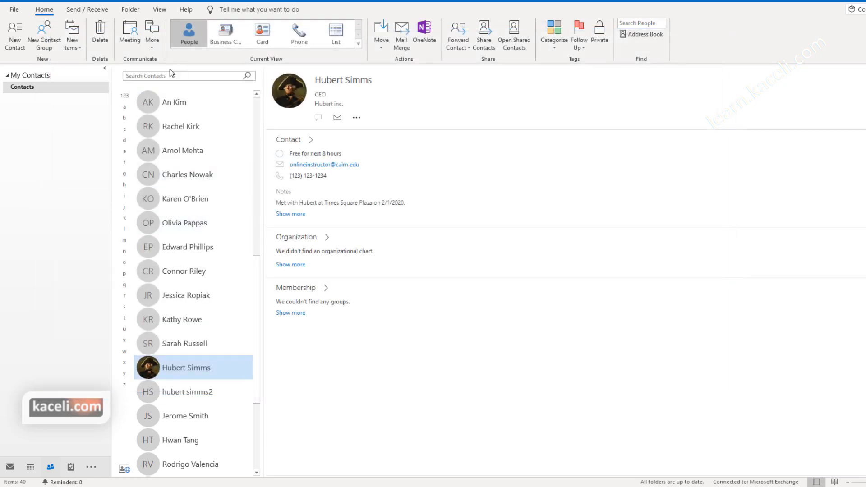
{"action": "double_click", "coordinate": [169, 369]}
{"action": "left_click", "coordinate": [123, 233]}
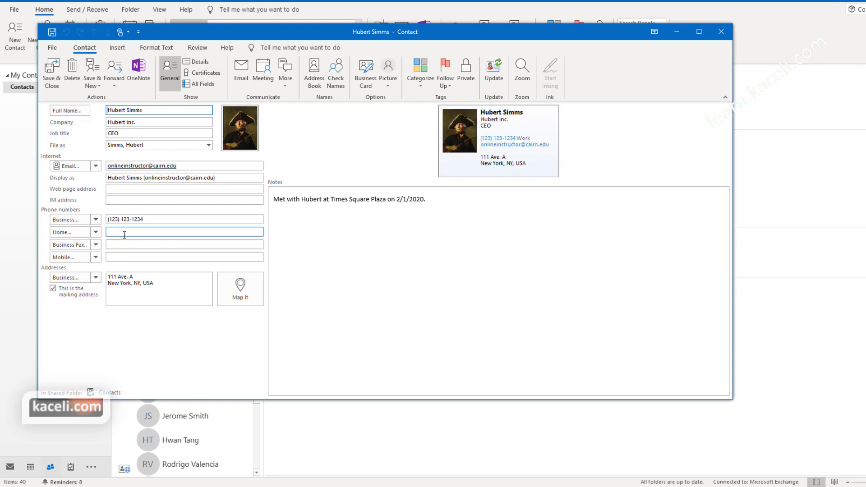
{"action": "left_click", "coordinate": [141, 248]}
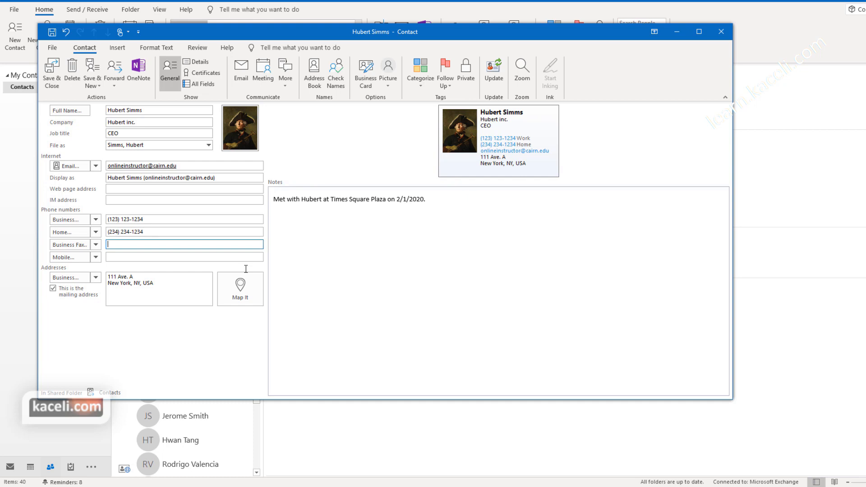
Step: Delete the meeting note from the contact's Notes box
{"action": "left_click_drag", "start_coordinate": [331, 199], "coordinate": [275, 203]}
{"action": "key", "text": "Delete"}
{"action": "left_click", "coordinate": [250, 199]}
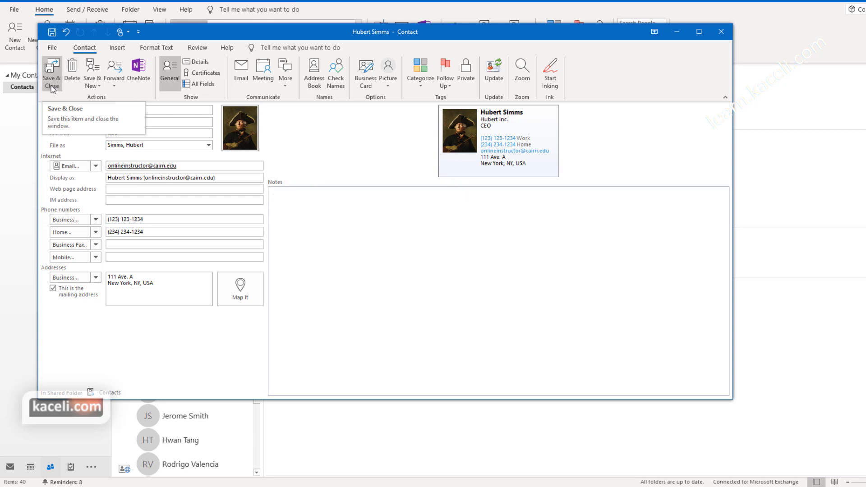
Step: Open the Edit Business Card editor and review each field on the card
{"action": "left_click", "coordinate": [367, 85]}
{"action": "left_click", "coordinate": [280, 213]}
{"action": "left_click", "coordinate": [281, 220]}
{"action": "left_click", "coordinate": [282, 226]}
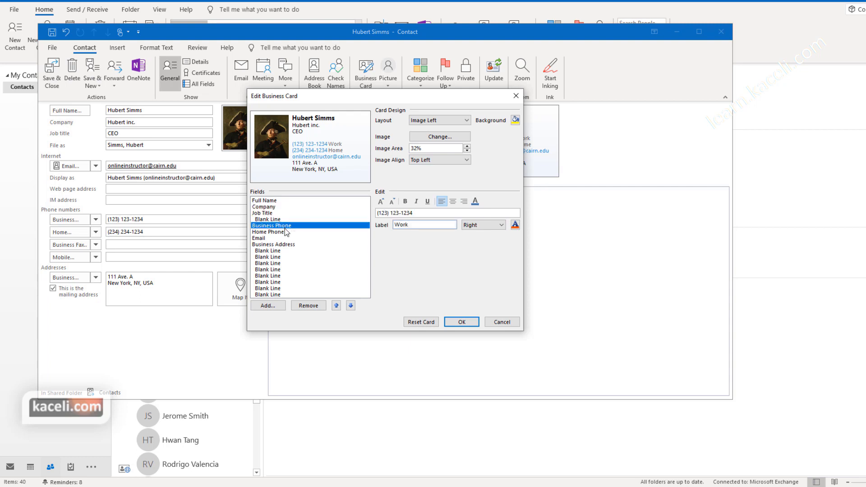
{"action": "left_click", "coordinate": [285, 239]}
{"action": "left_click", "coordinate": [285, 250]}
{"action": "left_click", "coordinate": [285, 263]}
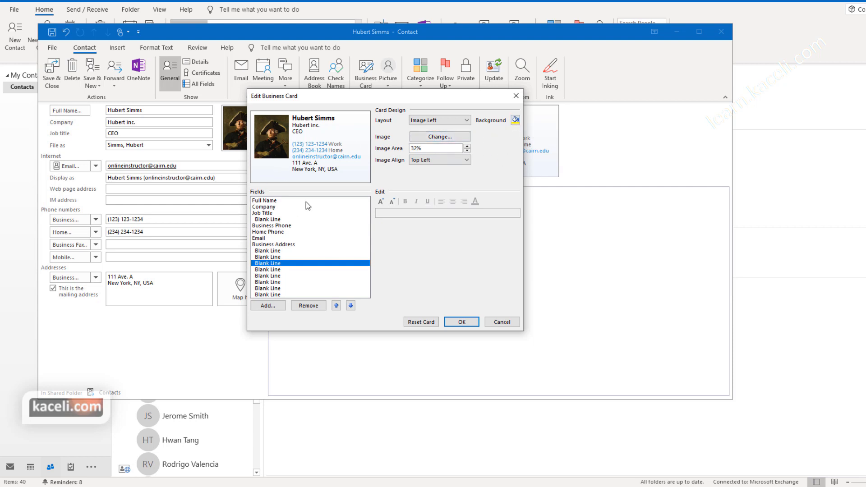
Step: Give the business card a light grey background, accept it, and save the contact
{"action": "left_click", "coordinate": [516, 120]}
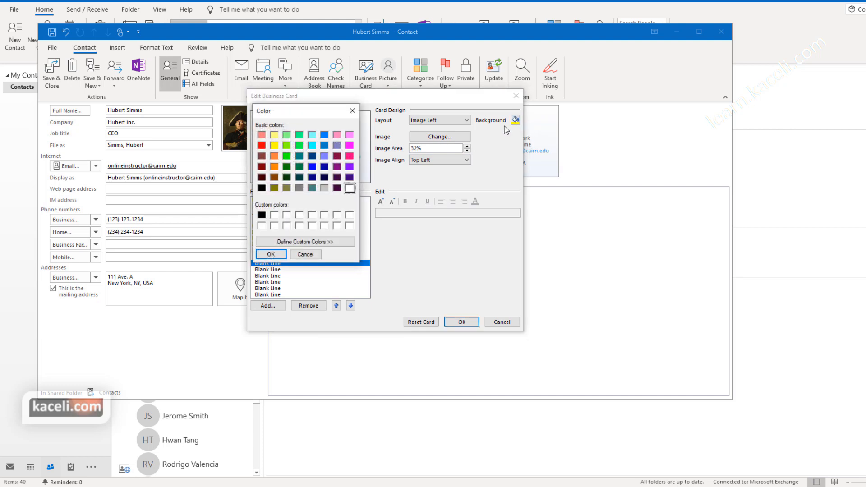
{"action": "left_click", "coordinate": [324, 187]}
{"action": "left_click", "coordinate": [271, 254]}
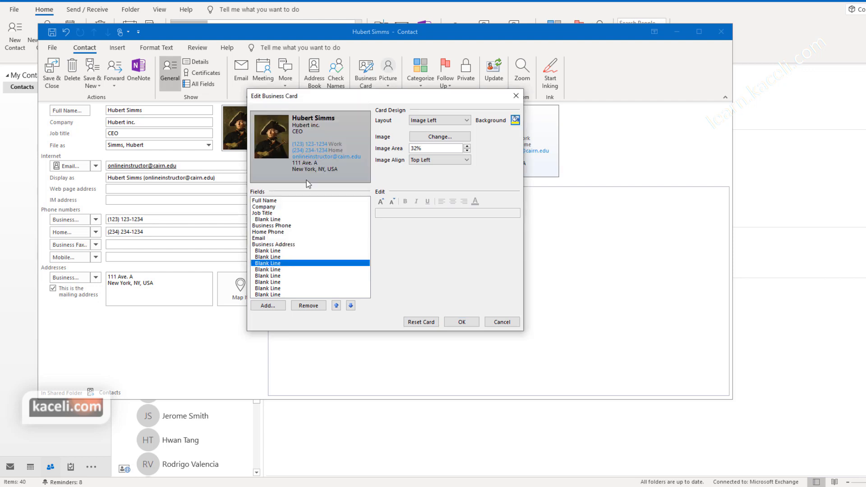
{"action": "left_click", "coordinate": [461, 321]}
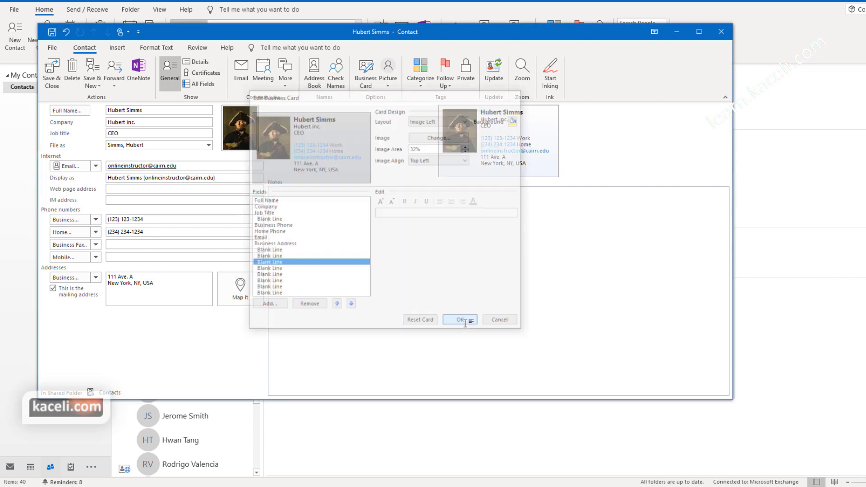
{"action": "left_click", "coordinate": [53, 73]}
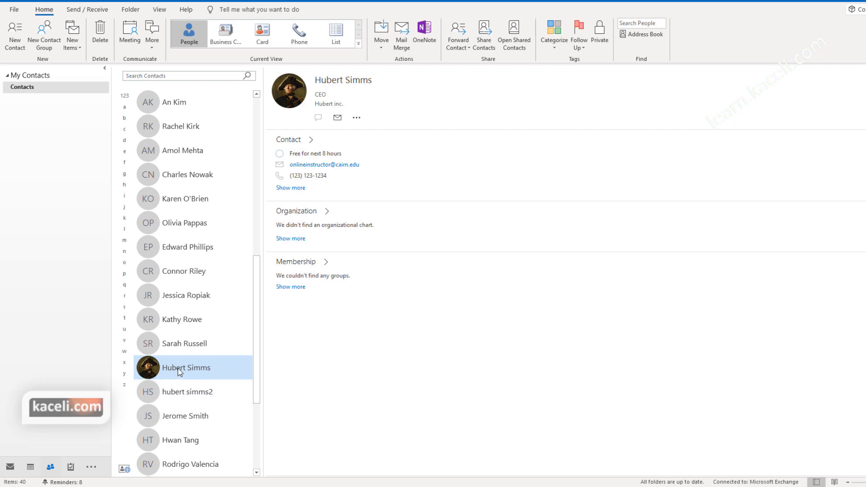
Step: Forward the CEO contact as a business card to the same contact and send it
{"action": "left_click", "coordinate": [460, 46]}
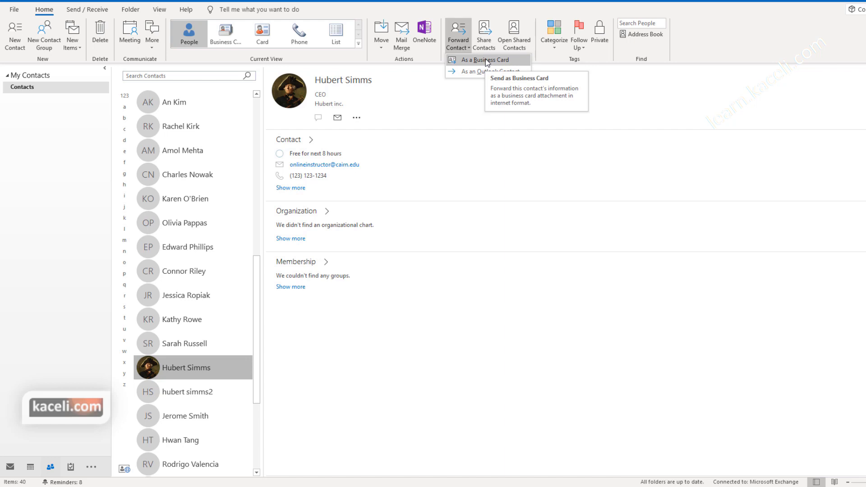
{"action": "left_click", "coordinate": [485, 59]}
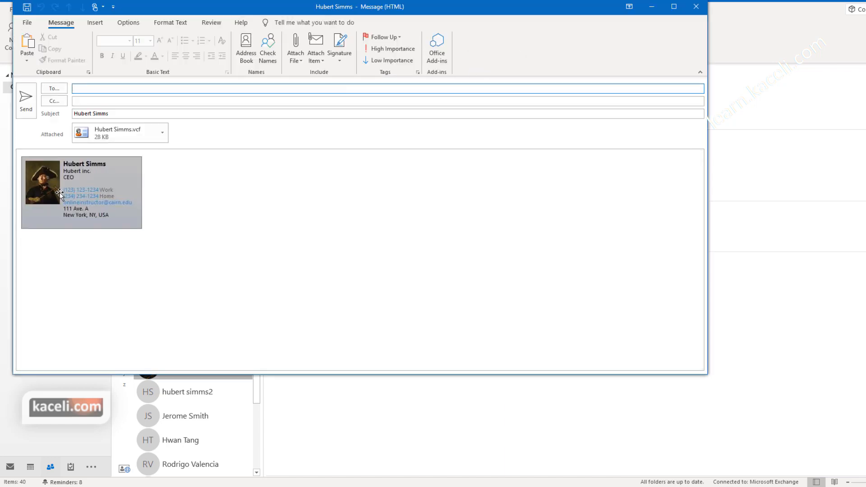
{"action": "type", "text": "on"}
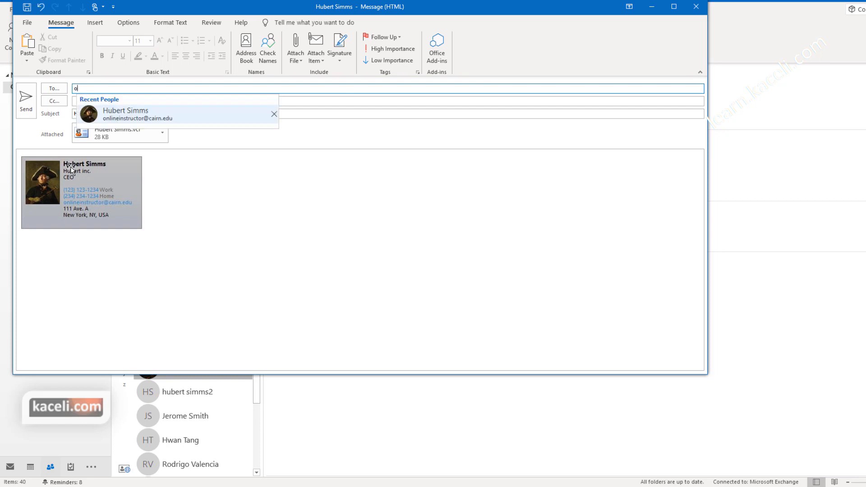
{"action": "left_click", "coordinate": [108, 116]}
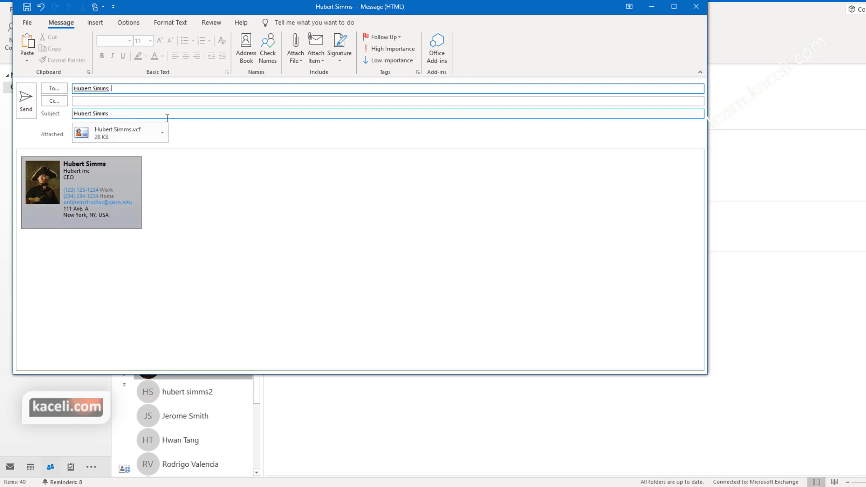
{"action": "left_click", "coordinate": [27, 99]}
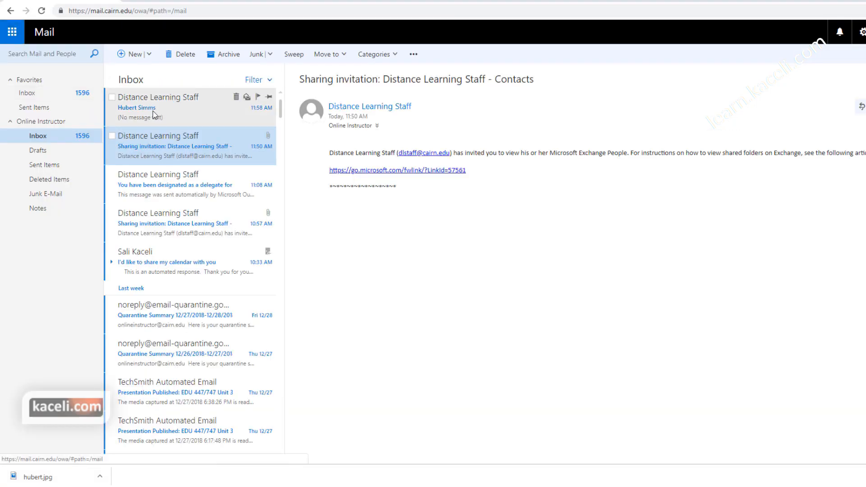
Step: Download the .vcf attachment from the received message and open it in desktop Outlook
{"action": "left_click", "coordinate": [153, 113]}
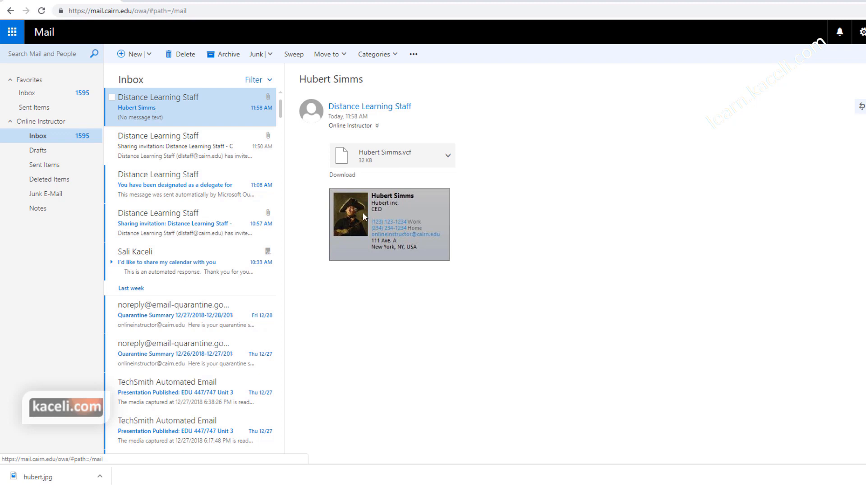
{"action": "left_click", "coordinate": [448, 157]}
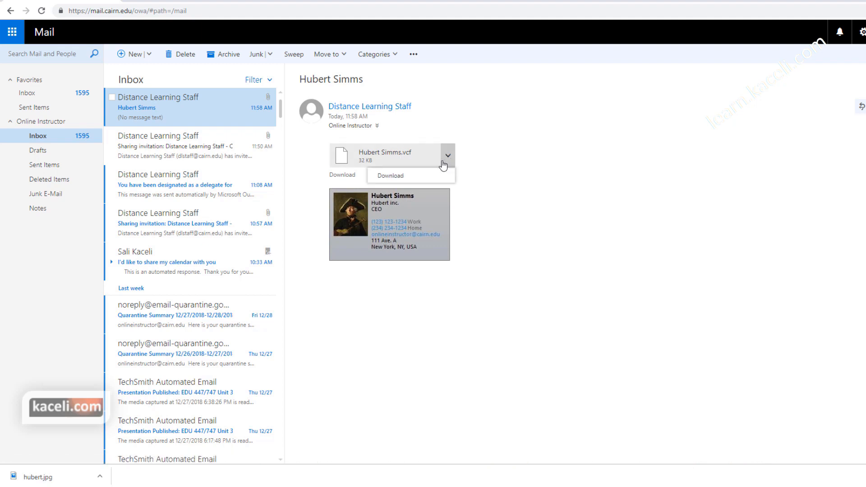
{"action": "left_click", "coordinate": [394, 177]}
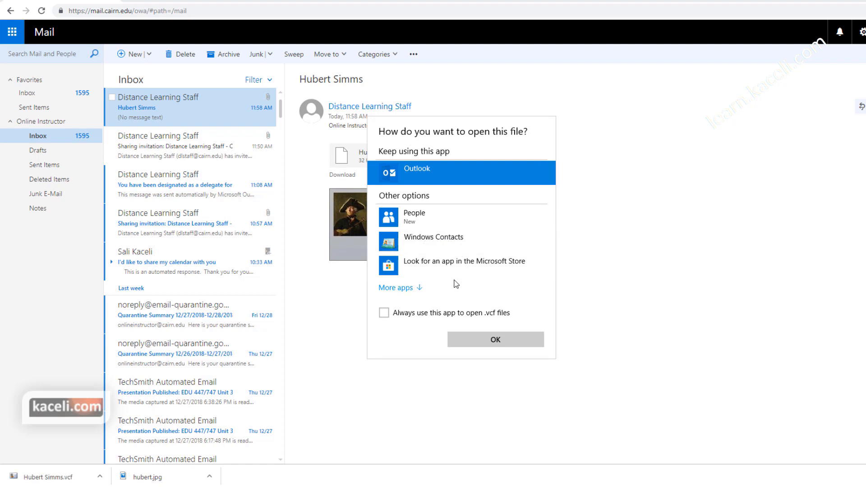
{"action": "left_click", "coordinate": [499, 340]}
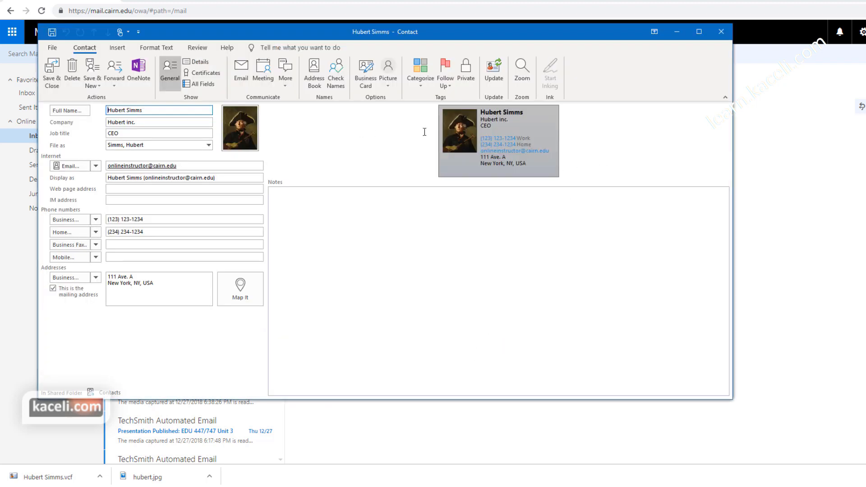
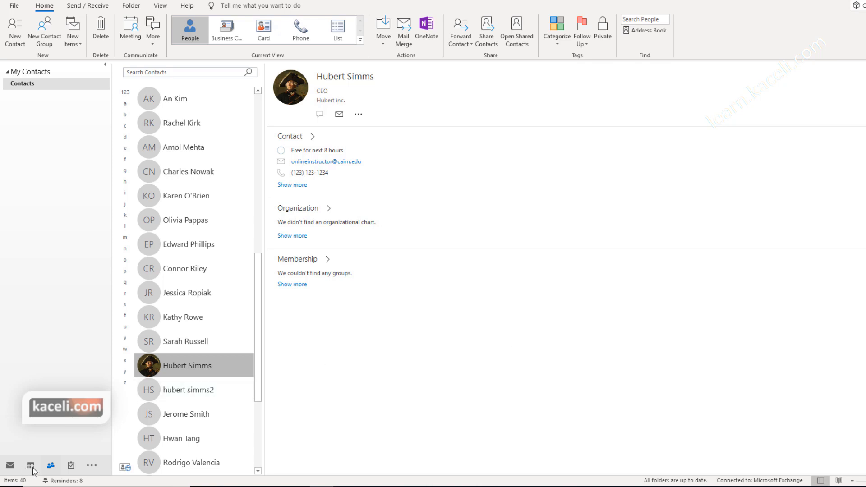
Step: Return to the Inbox and switch the People Pane from Off to Normal
{"action": "left_click", "coordinate": [10, 465]}
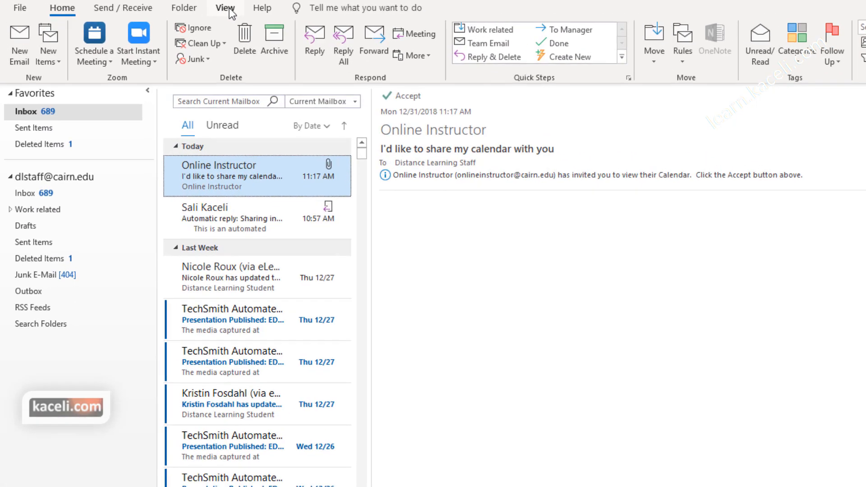
{"action": "left_click", "coordinate": [227, 10]}
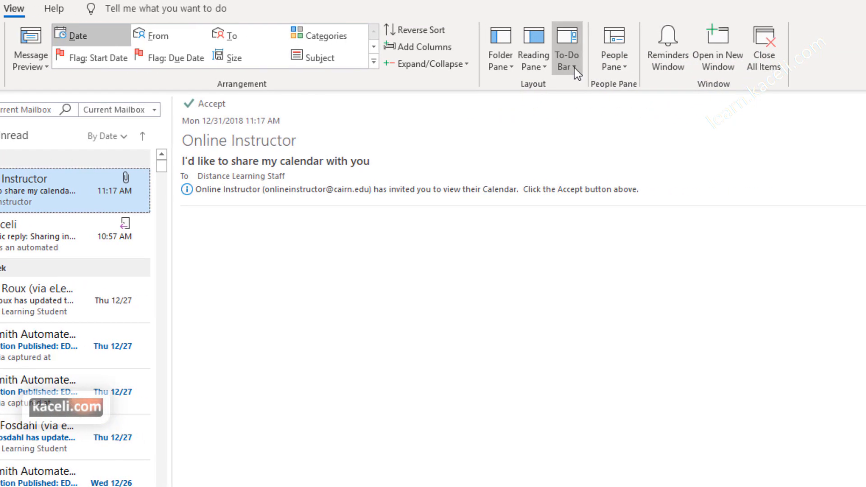
{"action": "left_click", "coordinate": [624, 64]}
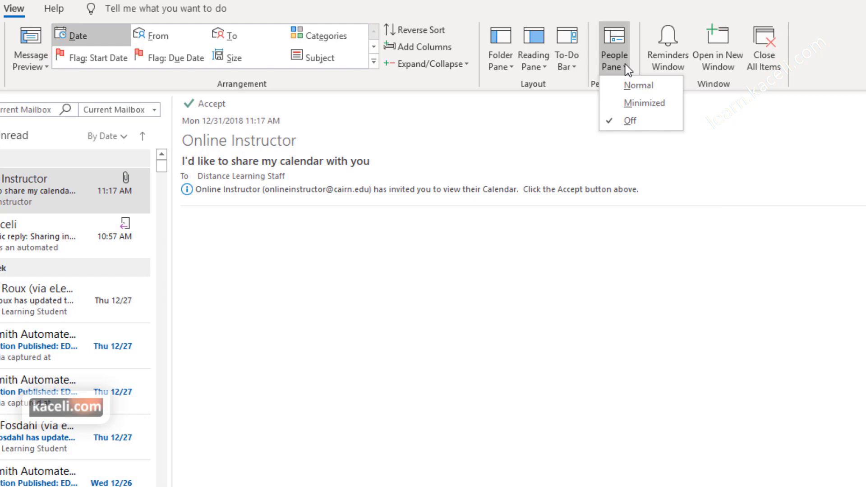
{"action": "left_click", "coordinate": [639, 87]}
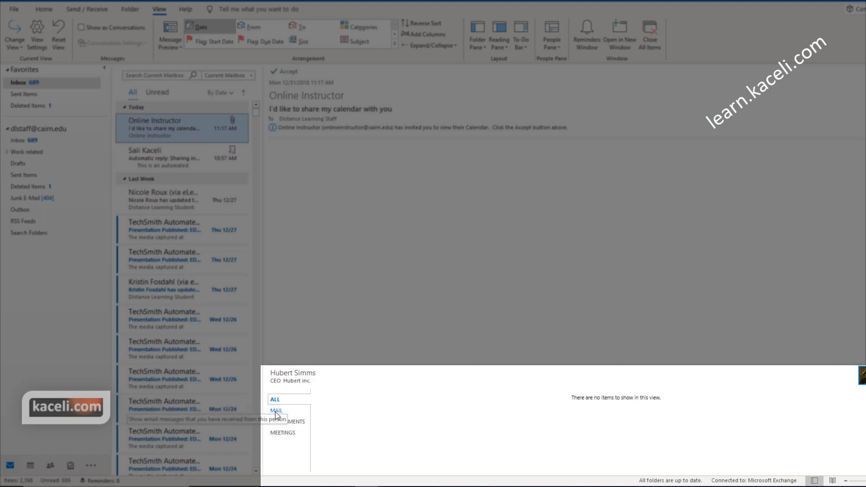
Step: Filter the People Pane's related items by Mail, All, Attachments and Meetings for a TechSmith message
{"action": "left_click", "coordinate": [276, 410]}
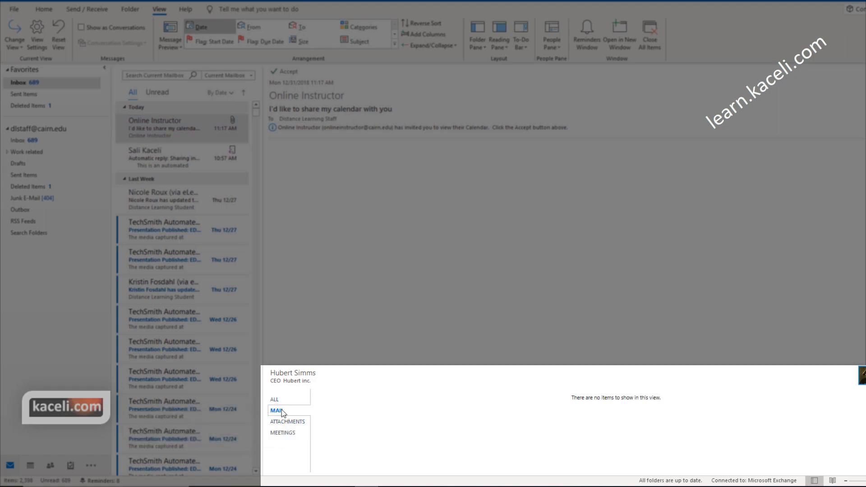
{"action": "left_click", "coordinate": [275, 399]}
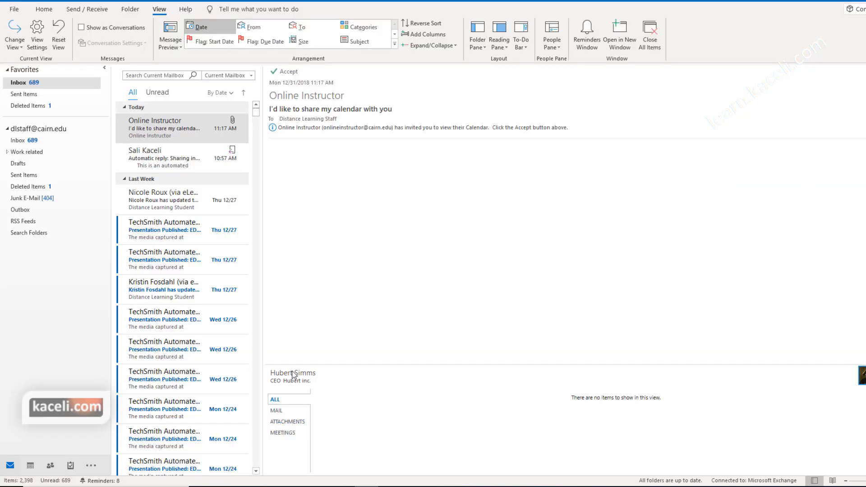
{"action": "left_click", "coordinate": [180, 230]}
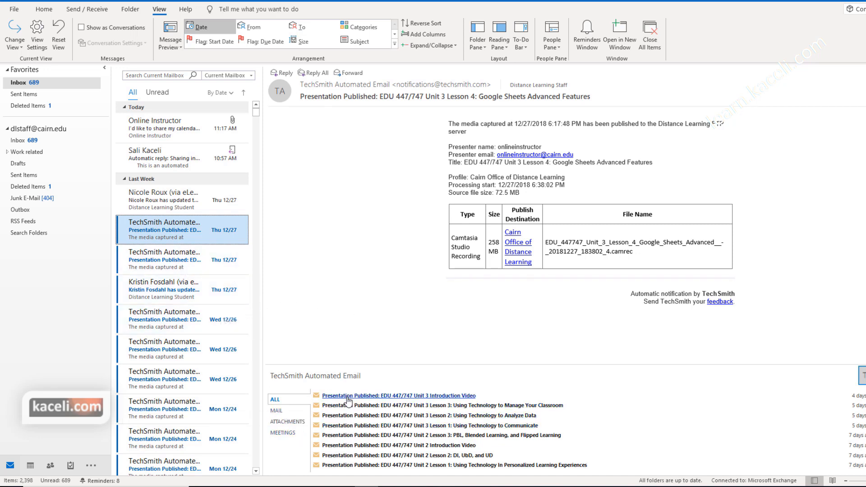
{"action": "scroll", "coordinate": [365, 396], "scroll_direction": "down", "scroll_amount": 4}
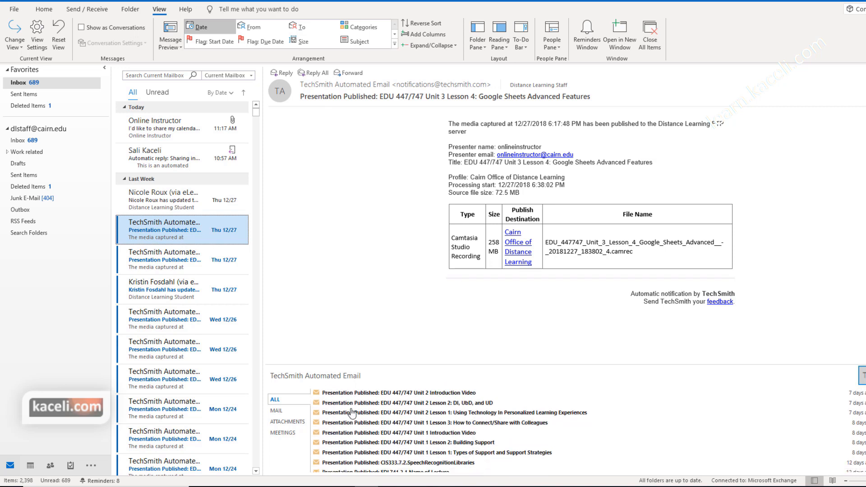
{"action": "left_click", "coordinate": [287, 422]}
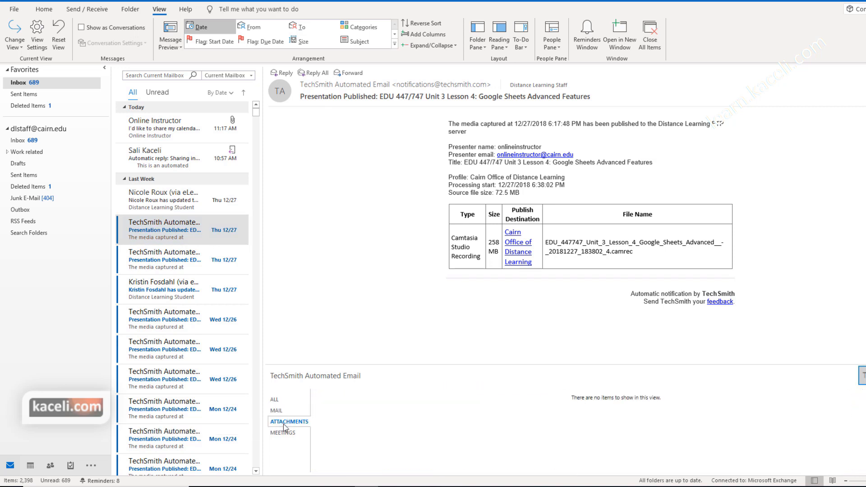
{"action": "left_click", "coordinate": [289, 433]}
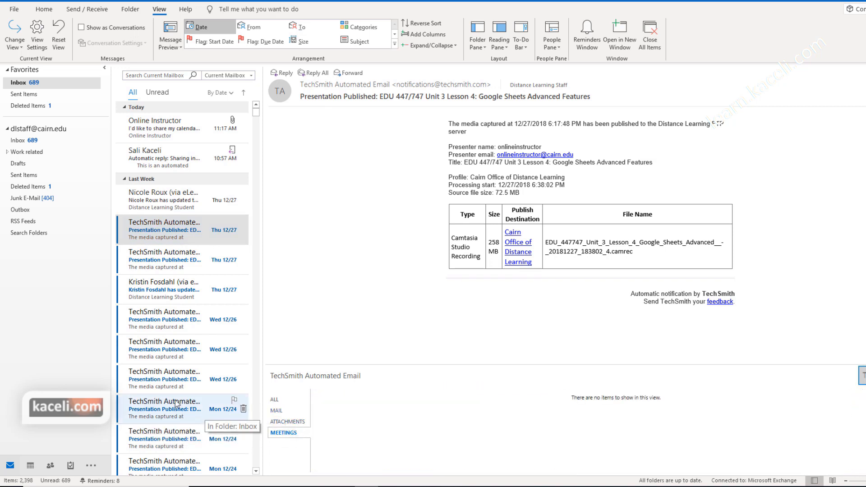
{"action": "scroll", "coordinate": [194, 392], "scroll_direction": "down", "scroll_amount": 3}
{"action": "scroll", "coordinate": [193, 390], "scroll_direction": "down", "scroll_amount": 10}
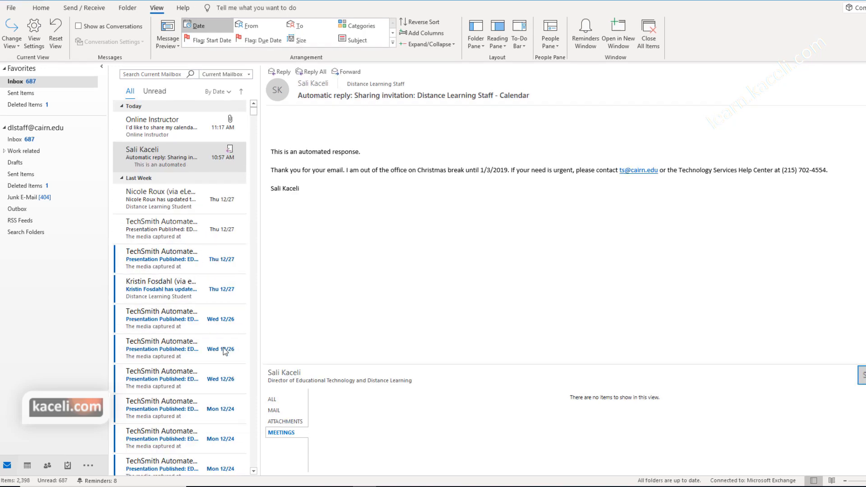
Step: Switch between Distance Learning Staff and TechSmith Automated Email, then collapse and re-expand the pane
{"action": "left_click", "coordinate": [817, 341]}
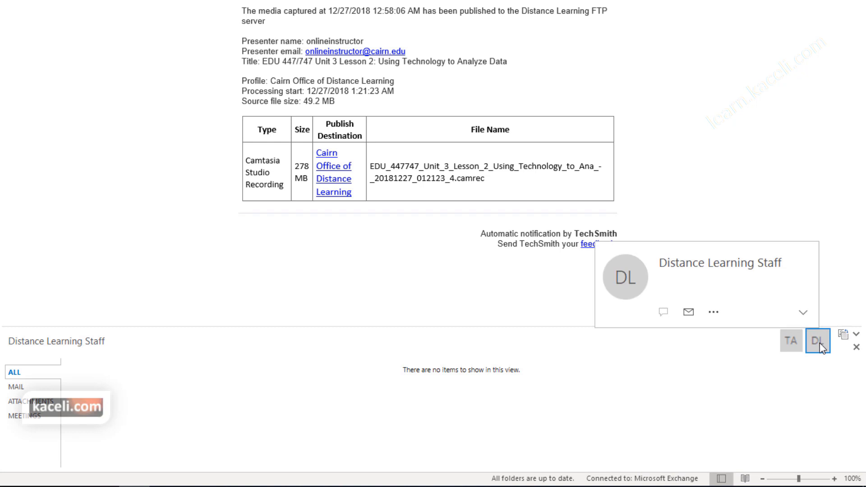
{"action": "left_click", "coordinate": [791, 343]}
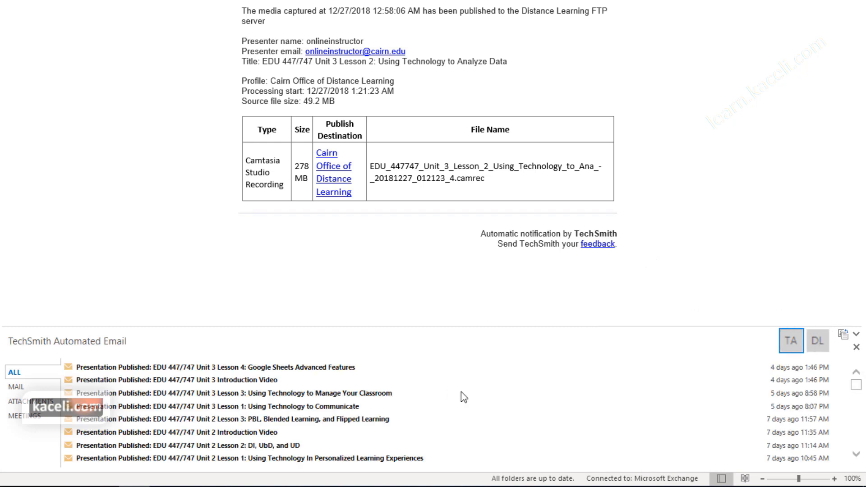
{"action": "left_click", "coordinate": [856, 336]}
{"action": "left_click_drag", "start_coordinate": [296, 444], "coordinate": [286, 460]}
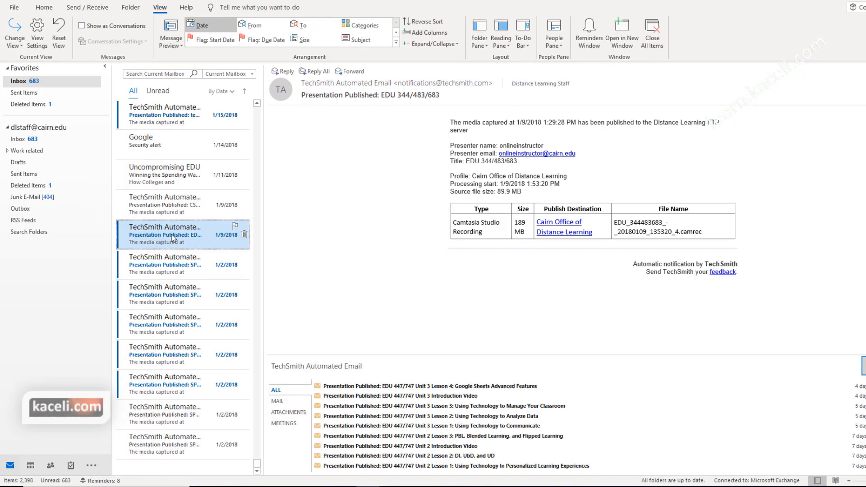
Step: Open the next 1/2/2018 message, then file the automatic reply into Work related
{"action": "left_click", "coordinate": [159, 267]}
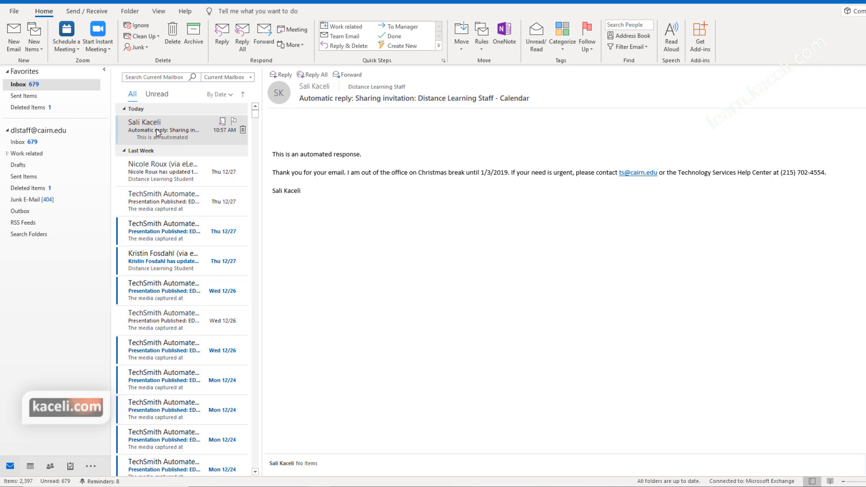
{"action": "left_click", "coordinate": [182, 133]}
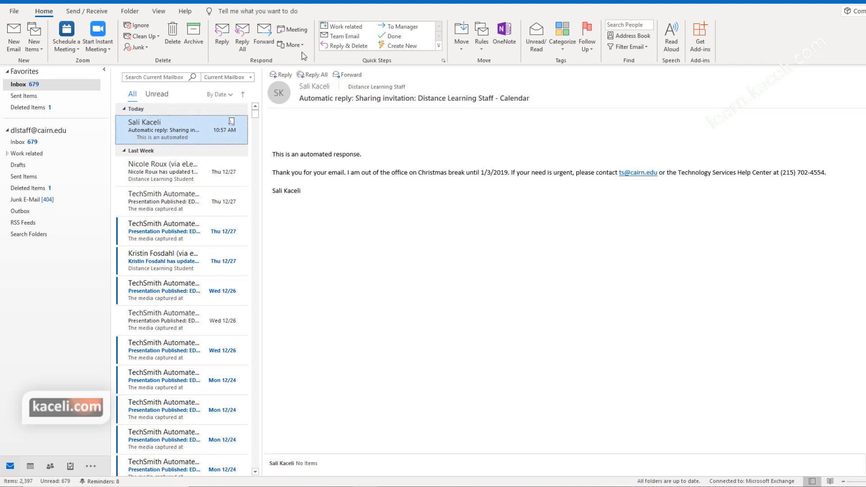
{"action": "left_click", "coordinate": [337, 28]}
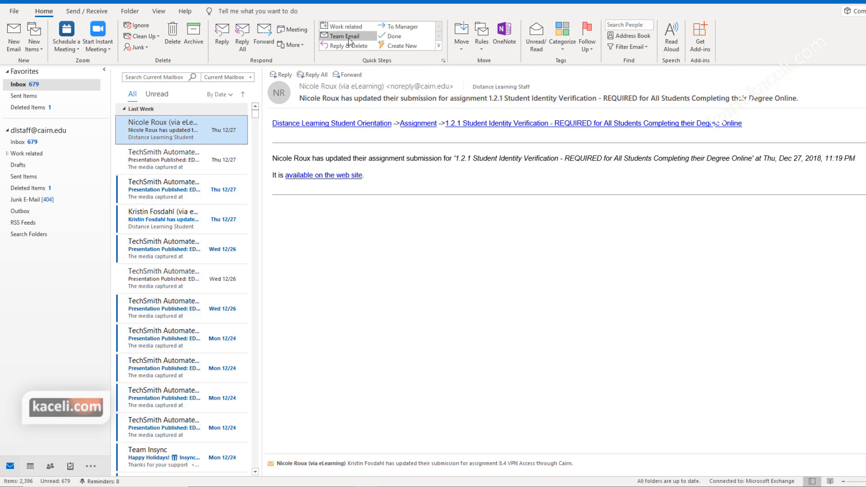
Step: Set up the Done quick step as Done 1, moving mail to Work related
{"action": "left_click", "coordinate": [396, 36]}
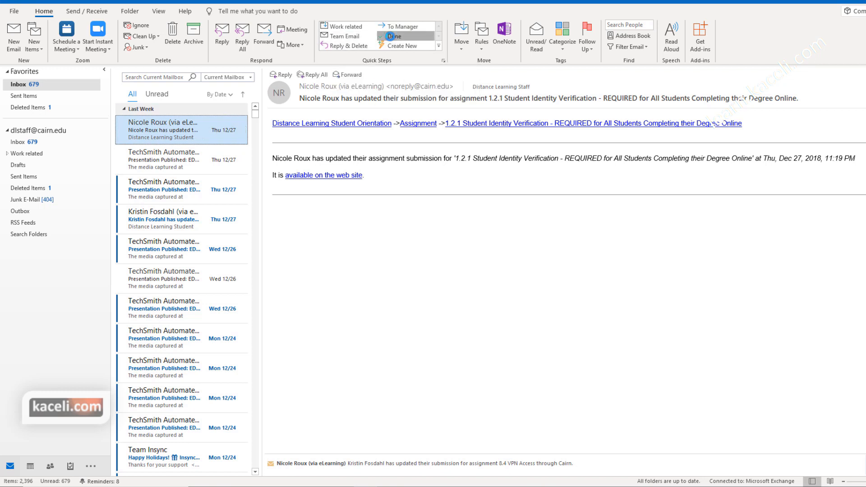
{"action": "left_click", "coordinate": [470, 260]}
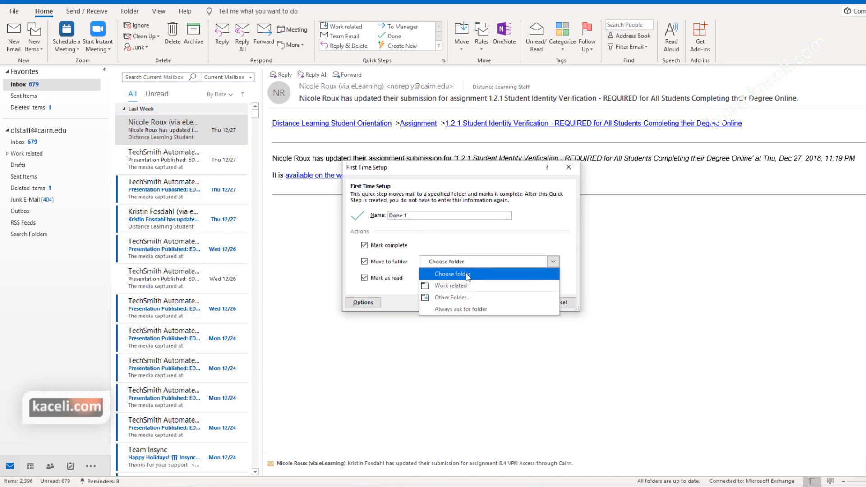
{"action": "left_click", "coordinate": [462, 289]}
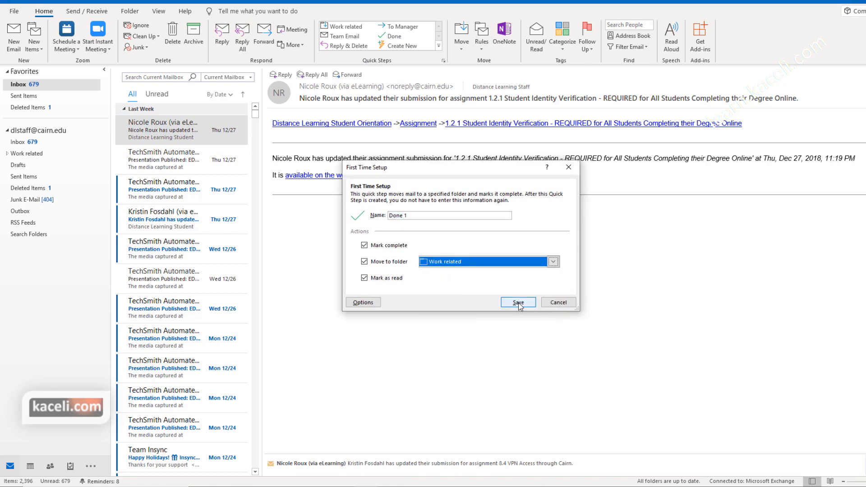
{"action": "left_click", "coordinate": [517, 304]}
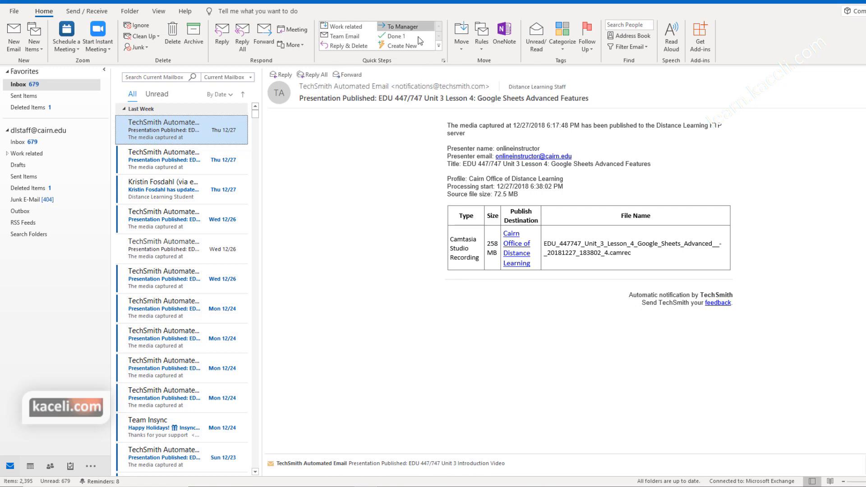
Step: Edit the To Manager quick step to forward mail to the online instructor contact
{"action": "left_click", "coordinate": [438, 46]}
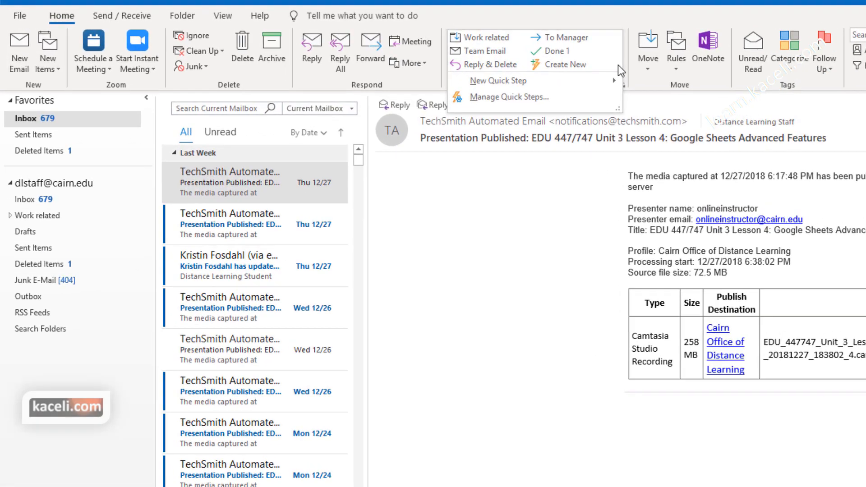
{"action": "left_click", "coordinate": [543, 104]}
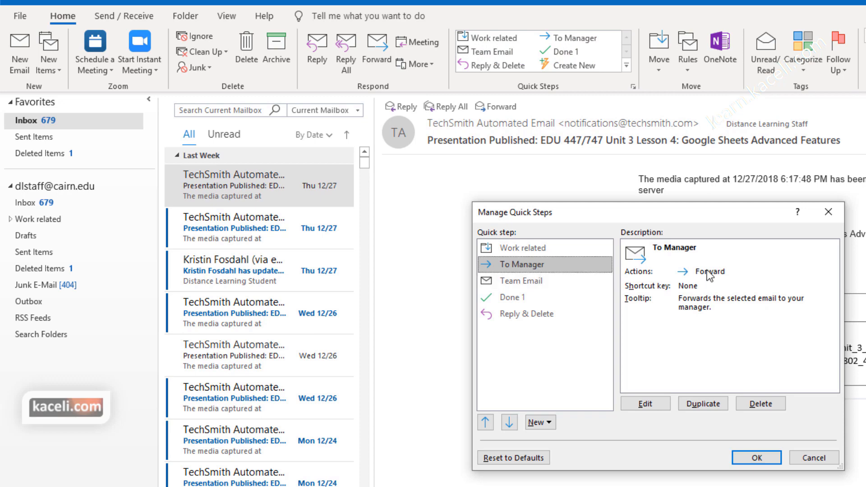
{"action": "left_click", "coordinate": [650, 408]}
{"action": "left_click", "coordinate": [590, 276]}
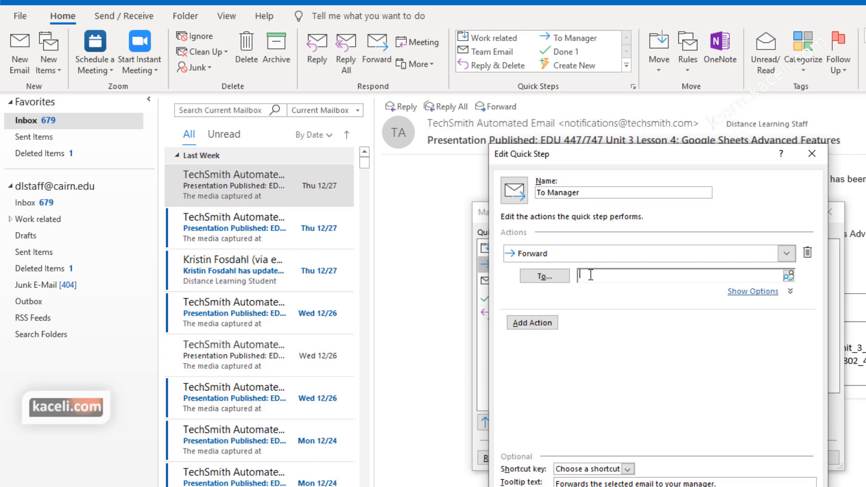
{"action": "type", "text": "online"}
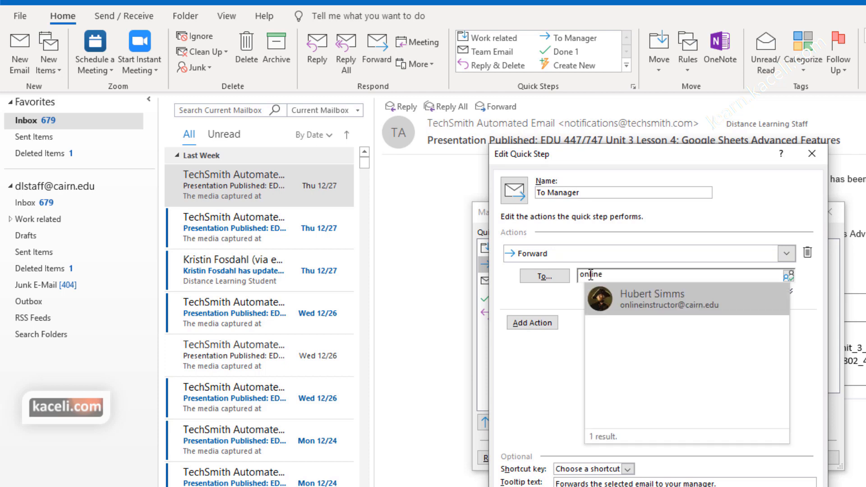
{"action": "left_click", "coordinate": [648, 301]}
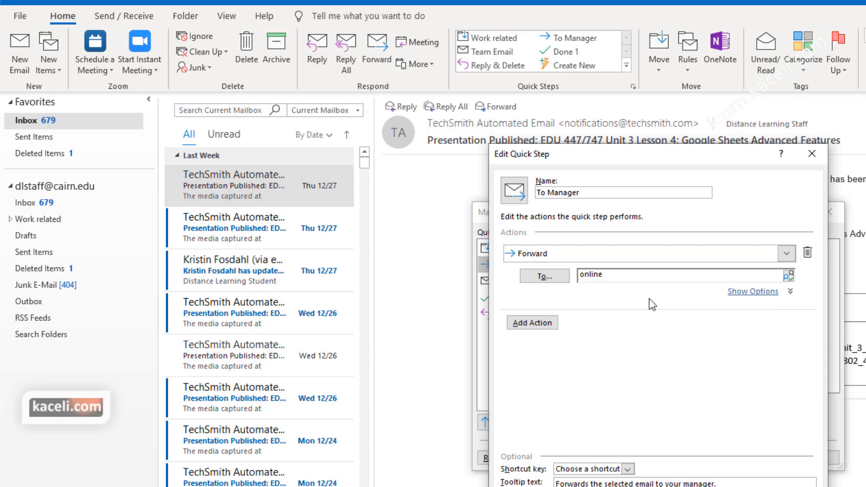
Step: Give To Manager the CTRL+SHIFT+1 shortcut key and save it
{"action": "left_click", "coordinate": [546, 321]}
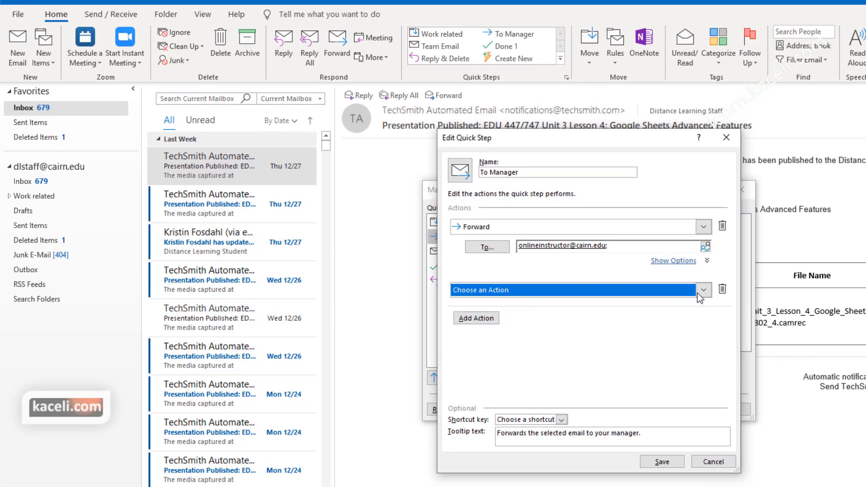
{"action": "left_click", "coordinate": [722, 290]}
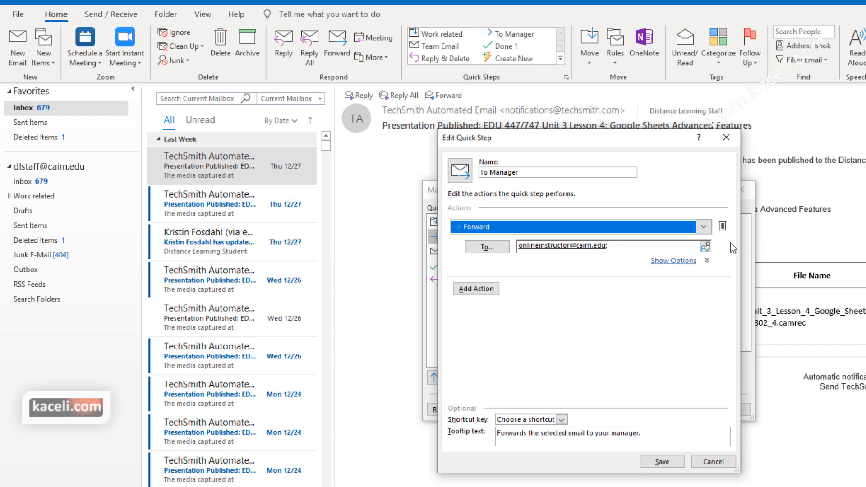
{"action": "left_click", "coordinate": [562, 421]}
{"action": "left_click", "coordinate": [562, 421]}
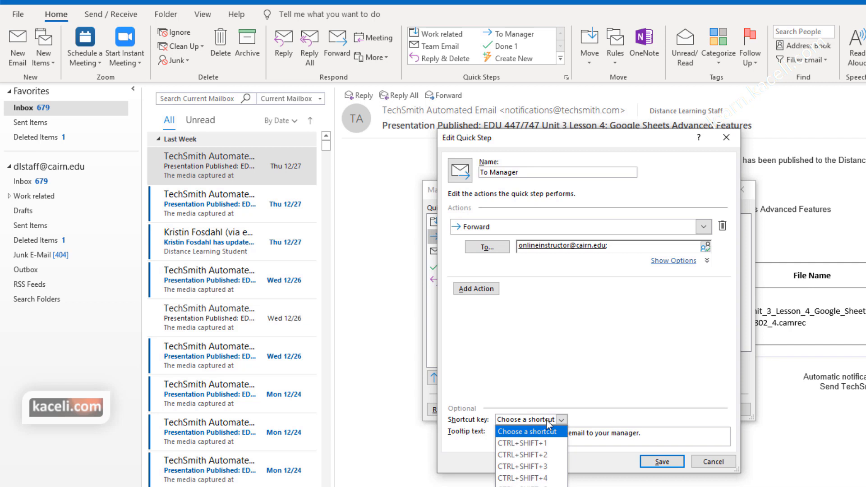
{"action": "left_click", "coordinate": [535, 442]}
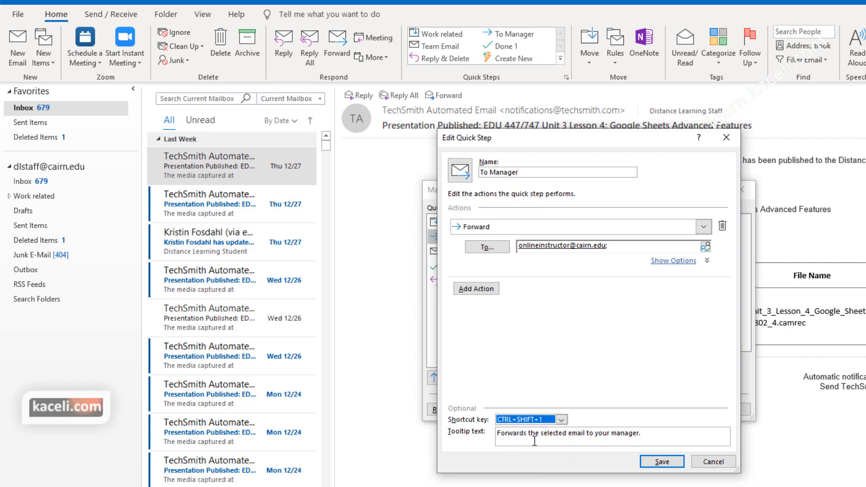
{"action": "left_click", "coordinate": [665, 465]}
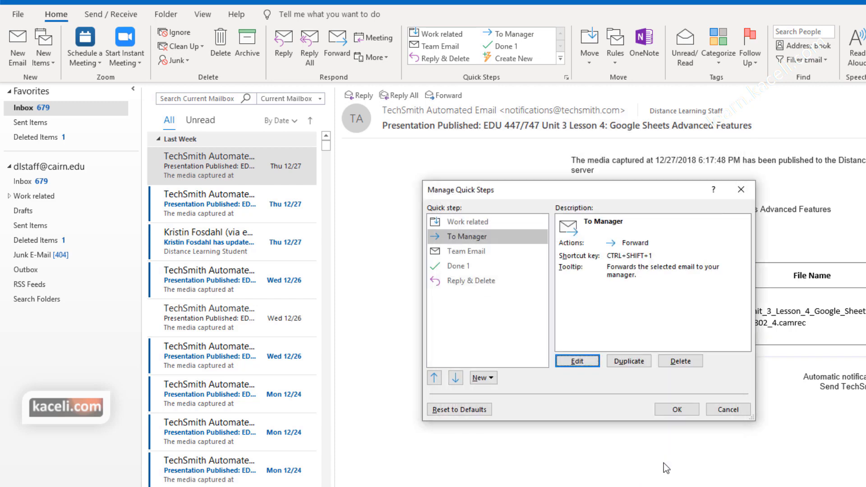
Step: Add the online instructor's address as a recipient of the Team Email quick step
{"action": "left_click", "coordinate": [467, 253]}
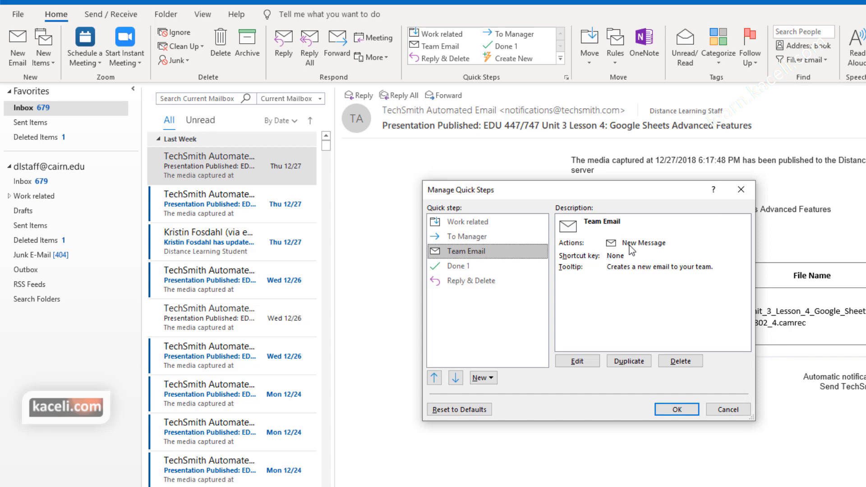
{"action": "left_click", "coordinate": [578, 363]}
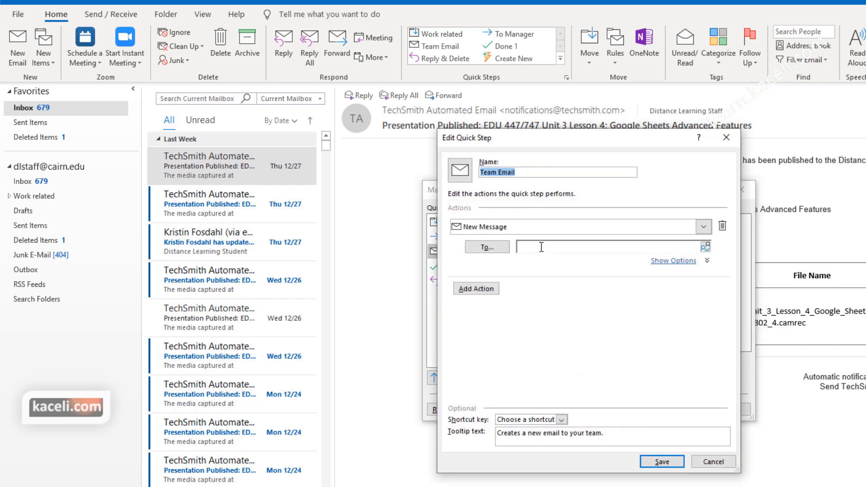
{"action": "left_click", "coordinate": [540, 246]}
{"action": "type", "text": "on"}
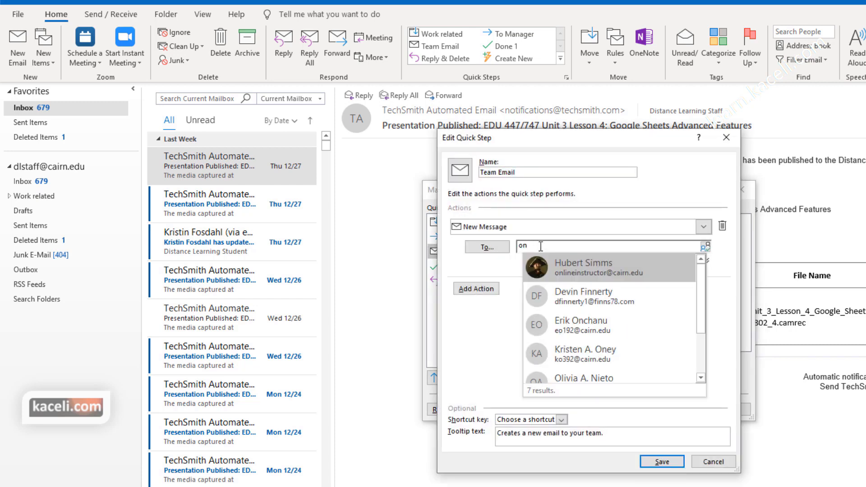
{"action": "left_click", "coordinate": [595, 260]}
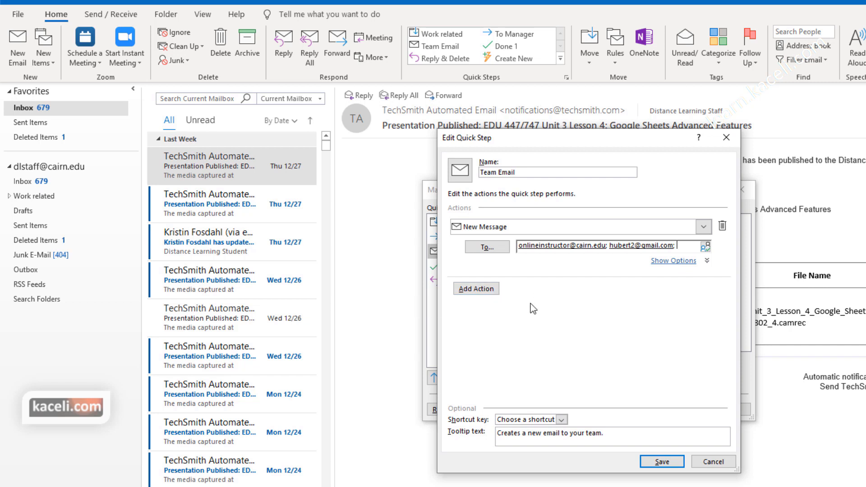
Step: Add a Set importance action and the CTRL+SHIFT+2 shortcut to Team Email, then save
{"action": "left_click", "coordinate": [476, 289]}
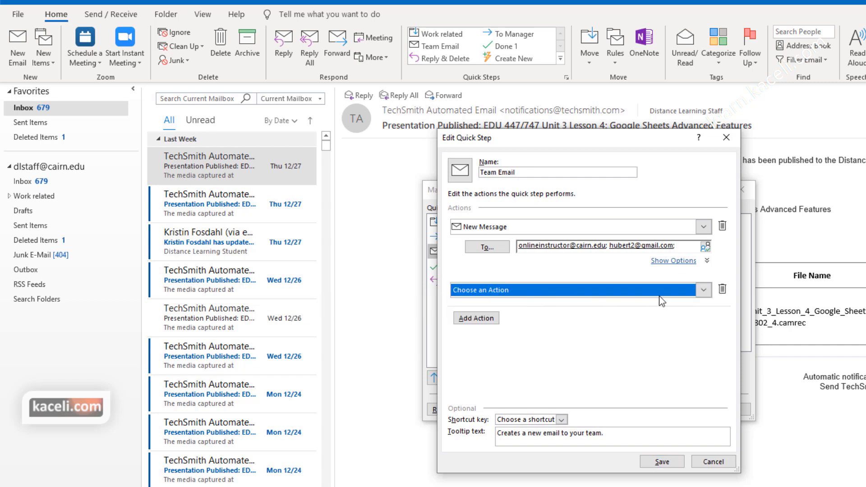
{"action": "left_click", "coordinate": [702, 290]}
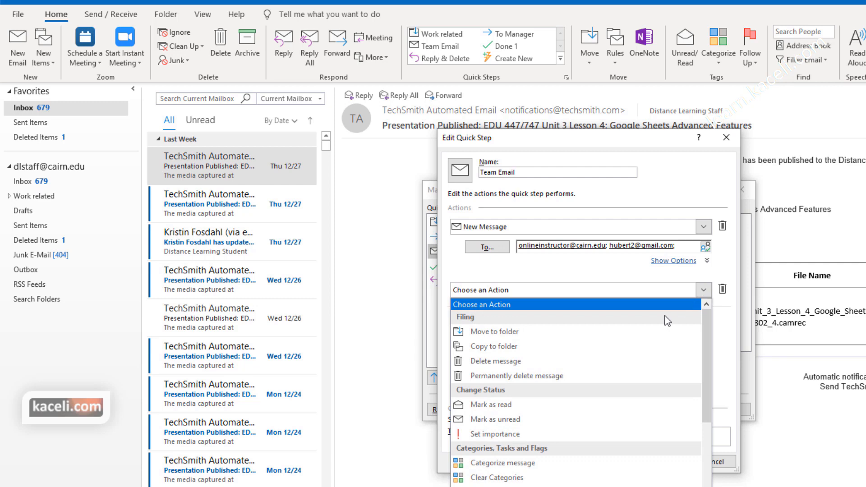
{"action": "left_click", "coordinate": [494, 434]}
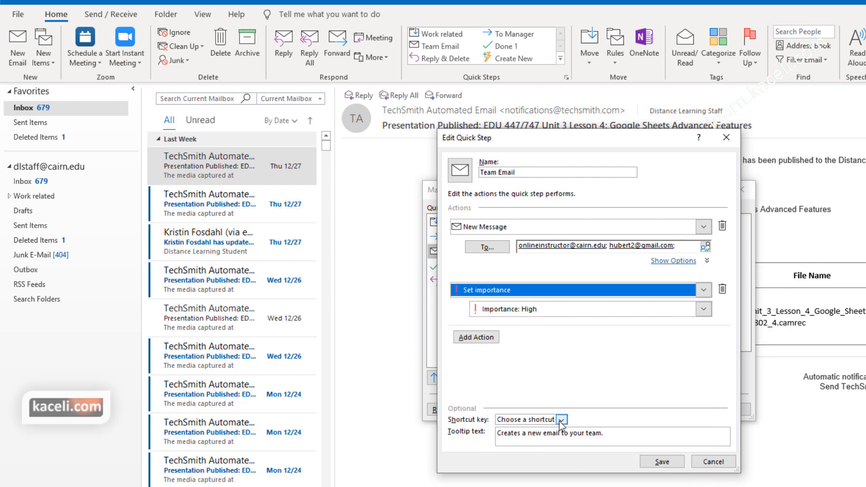
{"action": "left_click", "coordinate": [561, 419]}
{"action": "left_click", "coordinate": [539, 453]}
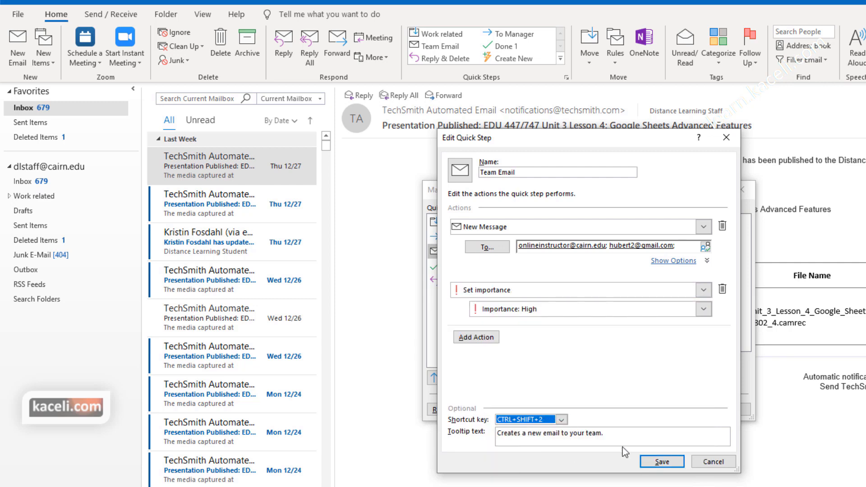
{"action": "left_click", "coordinate": [661, 462]}
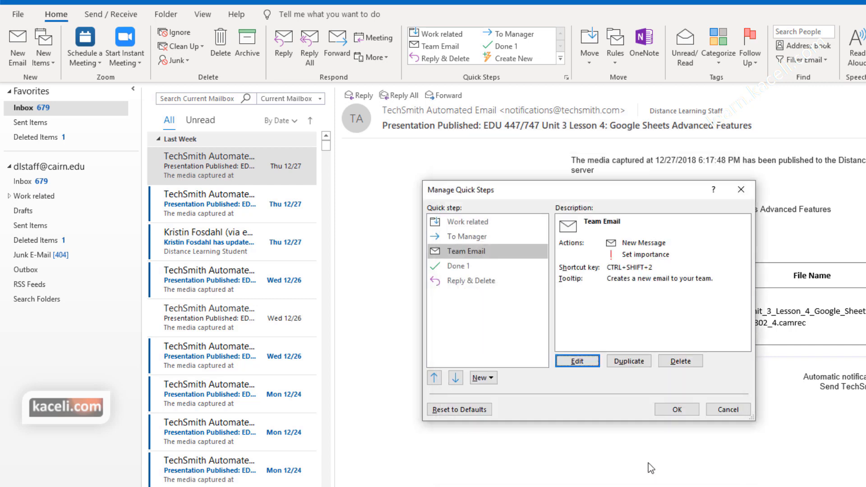
Step: Close the quick-step manager and forward the first TechSmith message with To Manager
{"action": "left_click", "coordinate": [492, 383]}
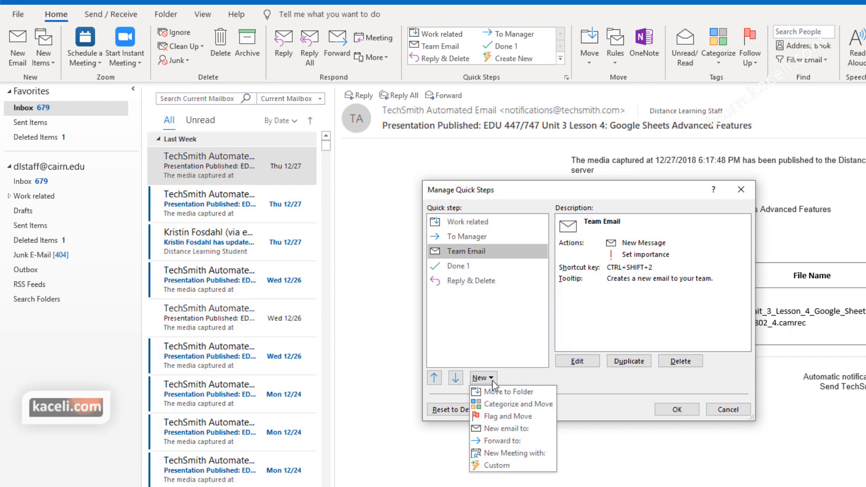
{"action": "left_click", "coordinate": [681, 413]}
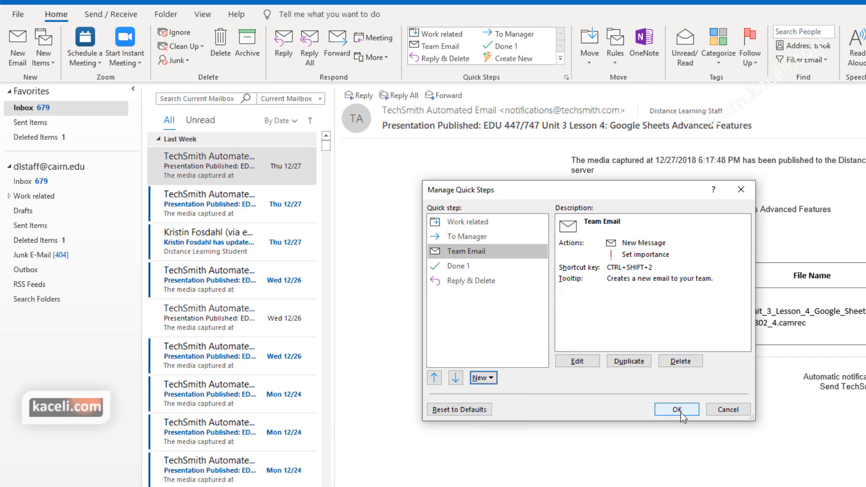
{"action": "left_click", "coordinate": [678, 410]}
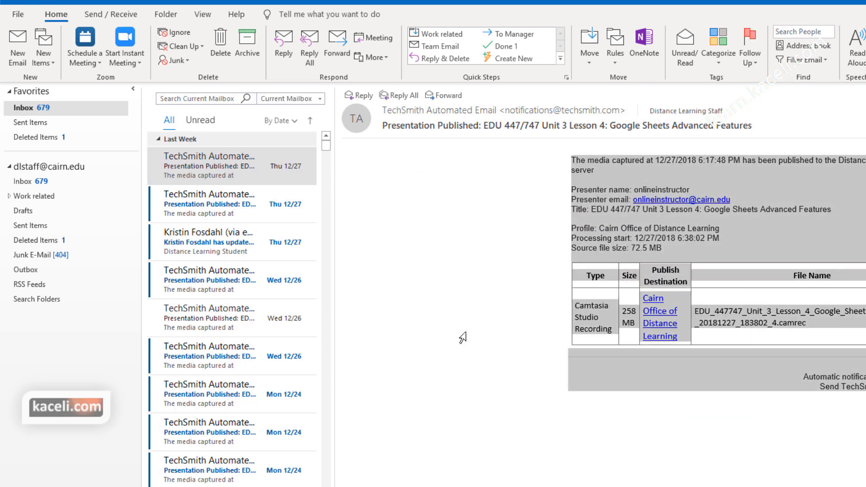
{"action": "left_click", "coordinate": [196, 158]}
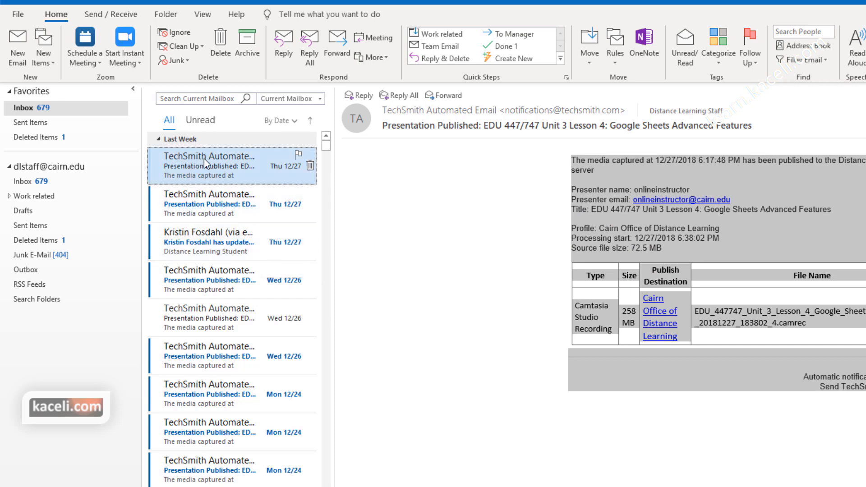
{"action": "left_click", "coordinate": [524, 36]}
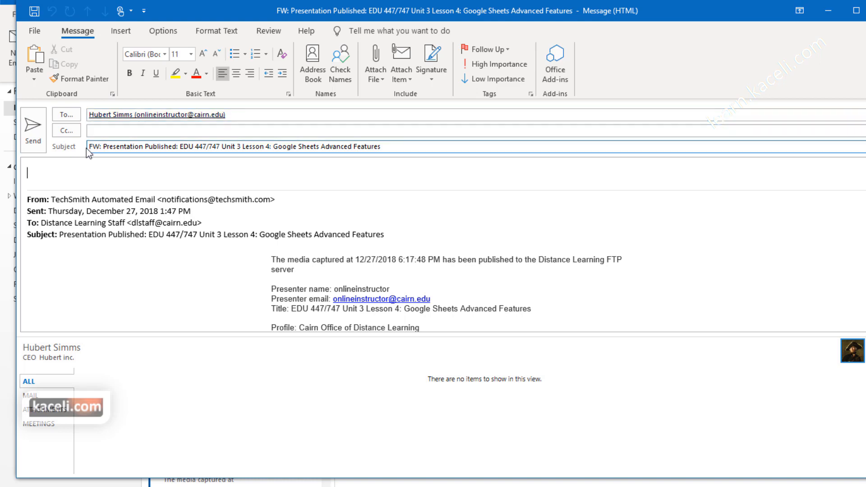
Step: Send the forward, then start a Team Email message and check its recipients, subject and body
{"action": "left_click", "coordinate": [45, 141]}
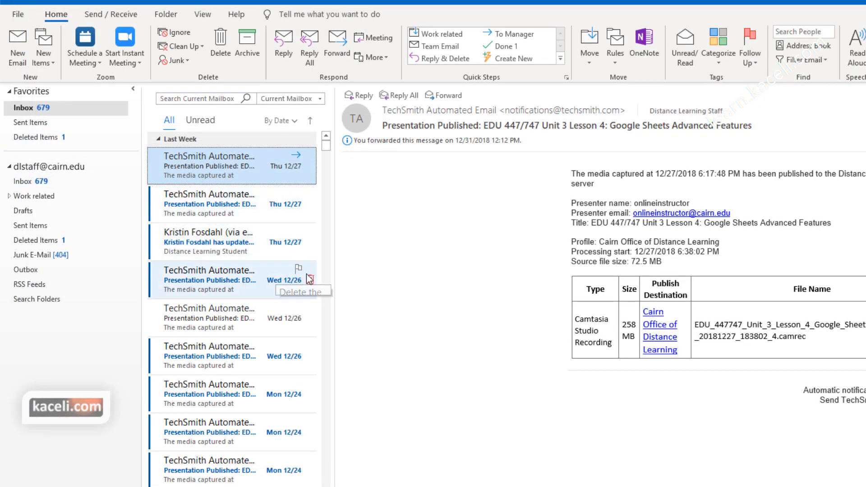
{"action": "left_click", "coordinate": [434, 47]}
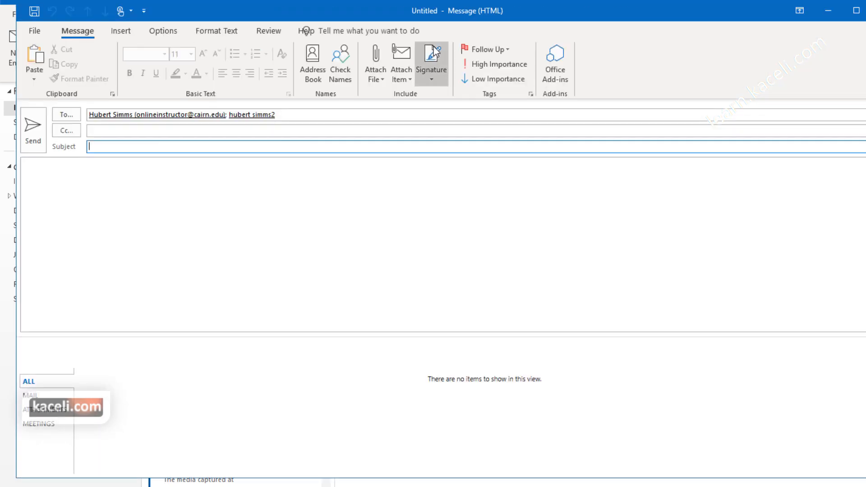
{"action": "left_click_drag", "start_coordinate": [288, 115], "coordinate": [84, 115]}
{"action": "left_click", "coordinate": [114, 147]}
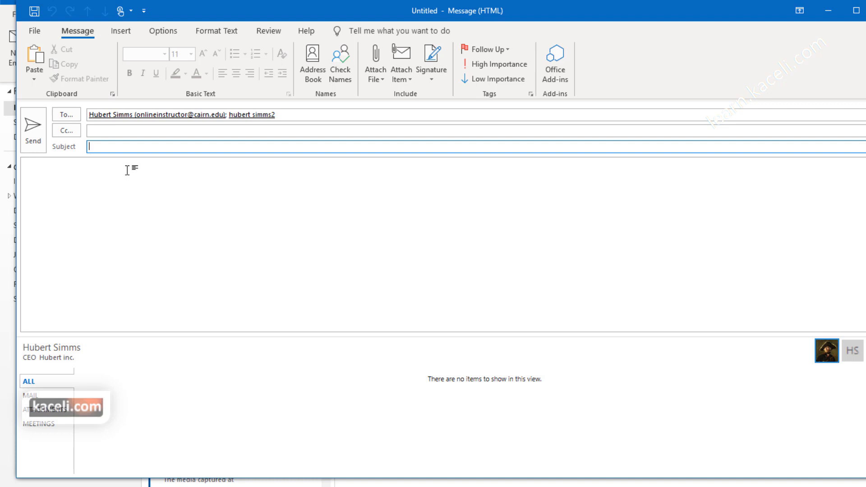
{"action": "left_click", "coordinate": [106, 183]}
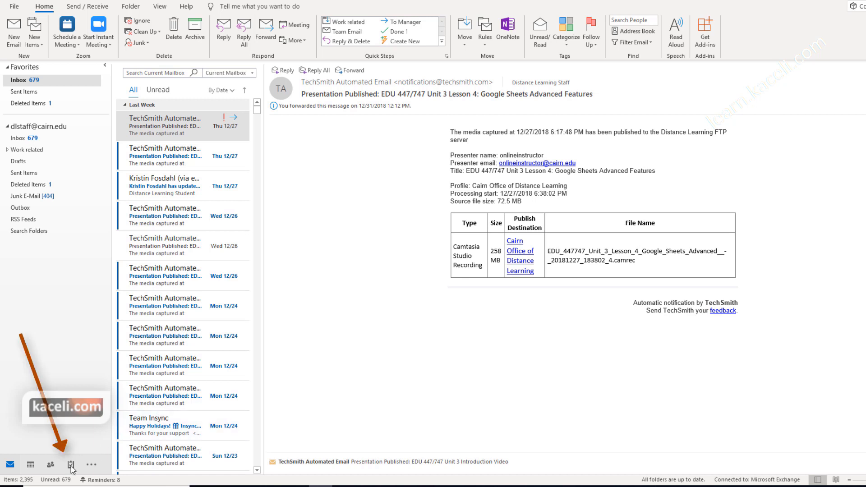
Step: Glance at the Tasks view, then flag the first TechSmith message for follow-up today
{"action": "mouse_move", "coordinate": [71, 467]}
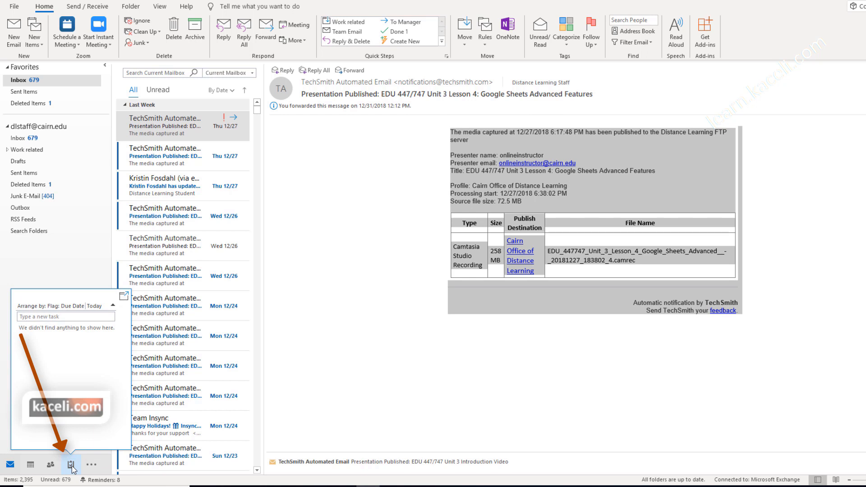
{"action": "left_click", "coordinate": [72, 466]}
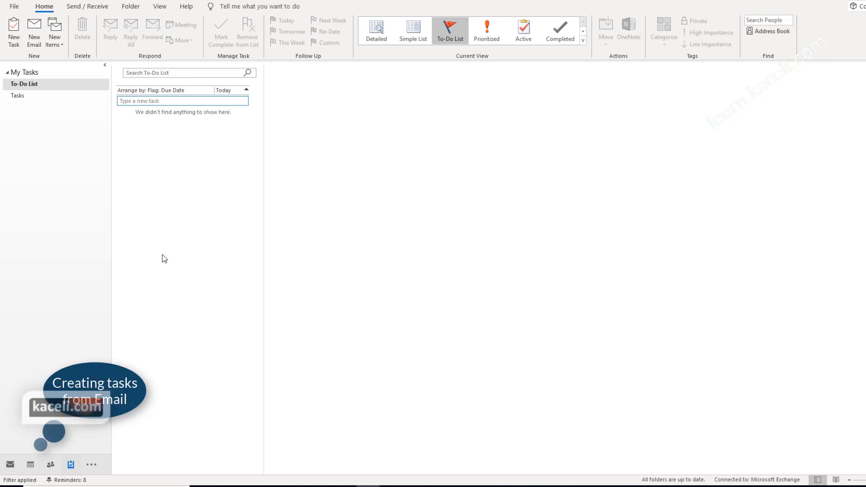
{"action": "left_click", "coordinate": [10, 465]}
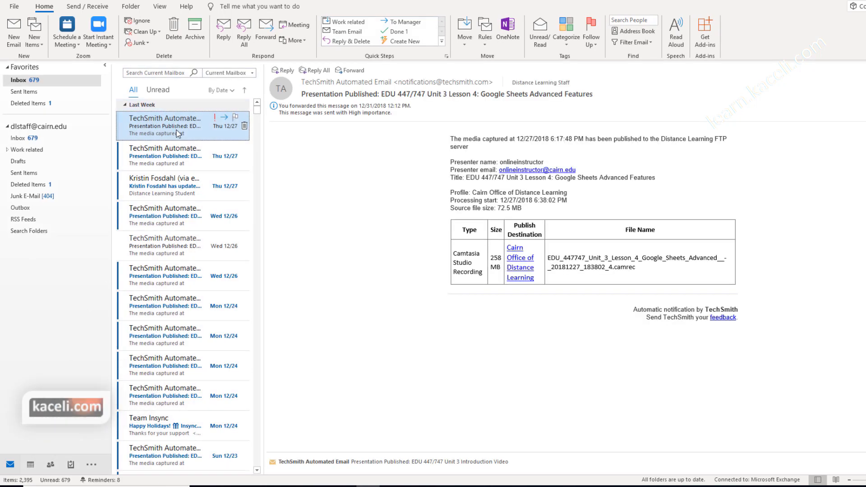
{"action": "left_click", "coordinate": [235, 118]}
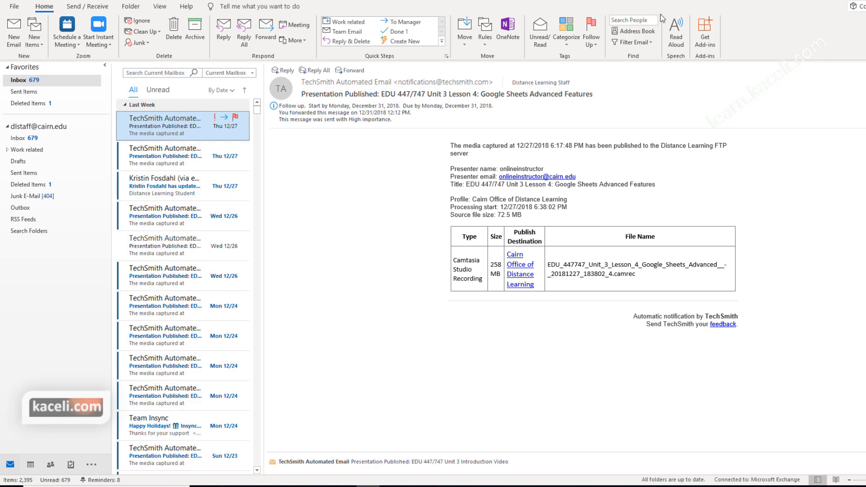
Step: Flag the second TechSmith message for follow-up tomorrow and view the To-Do List
{"action": "left_click", "coordinate": [219, 159]}
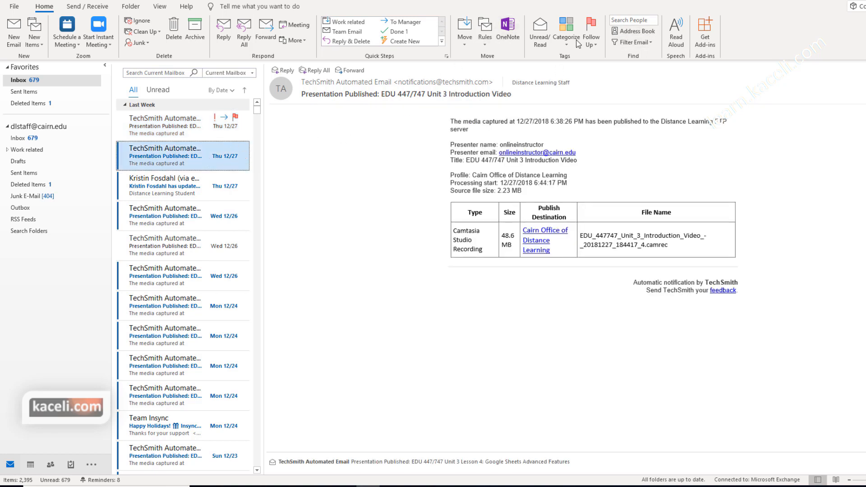
{"action": "left_click", "coordinate": [595, 44]}
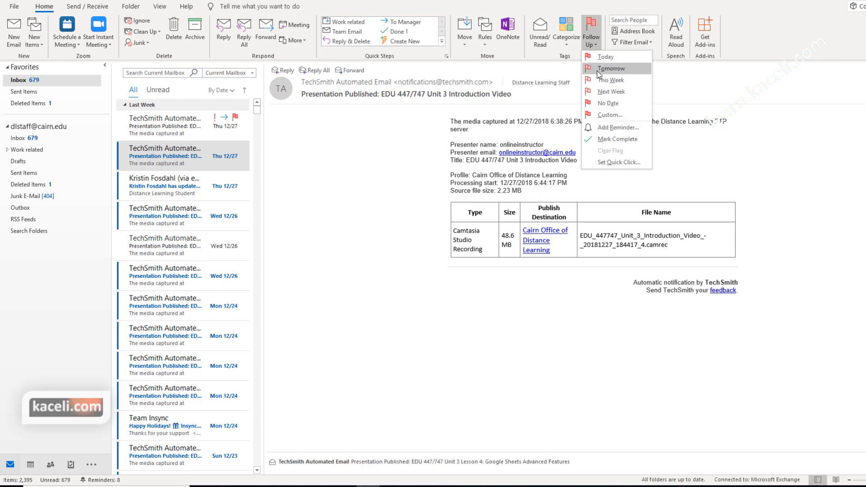
{"action": "left_click", "coordinate": [611, 69]}
{"action": "key", "text": "Down"}
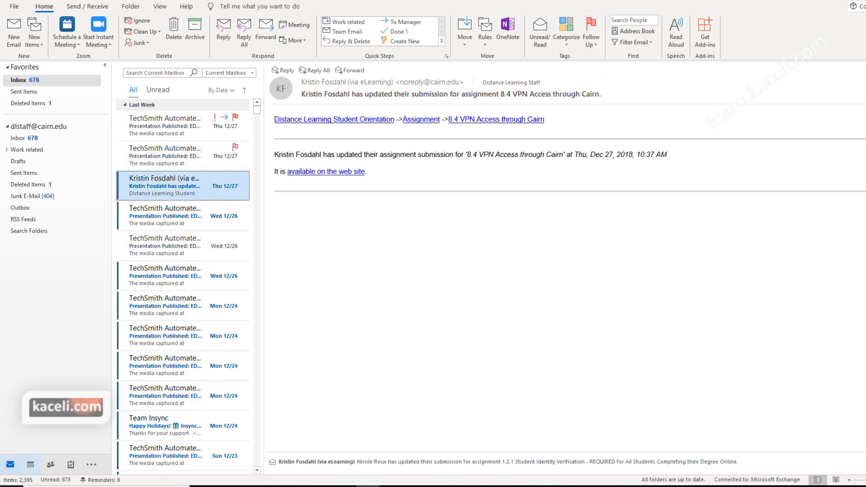
{"action": "left_click", "coordinate": [71, 465]}
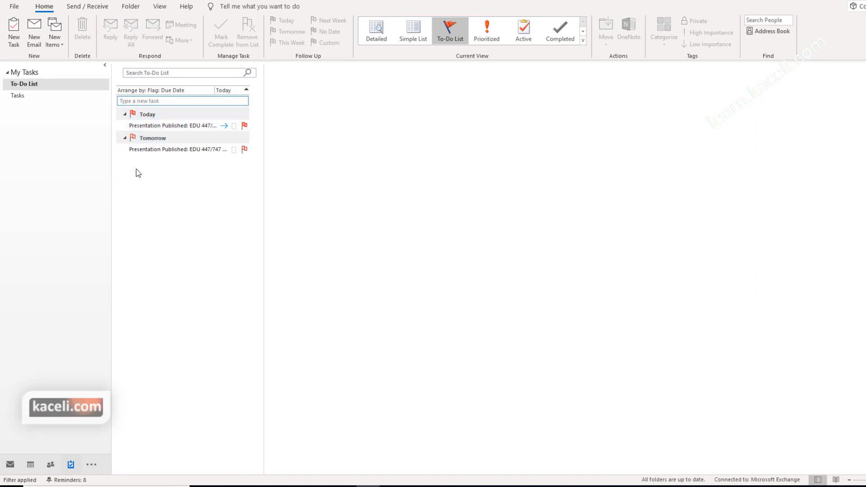
Step: Select the task due today in the To-Do List and mark it complete
{"action": "left_click", "coordinate": [176, 149]}
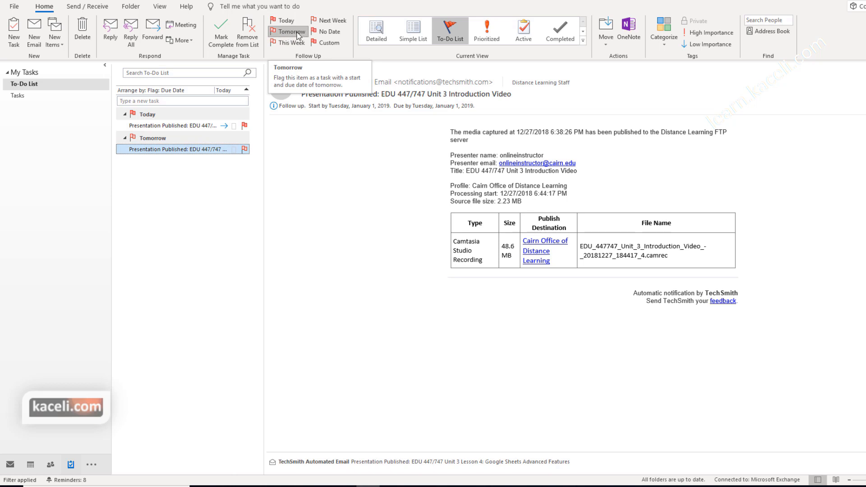
{"action": "left_click", "coordinate": [174, 116]}
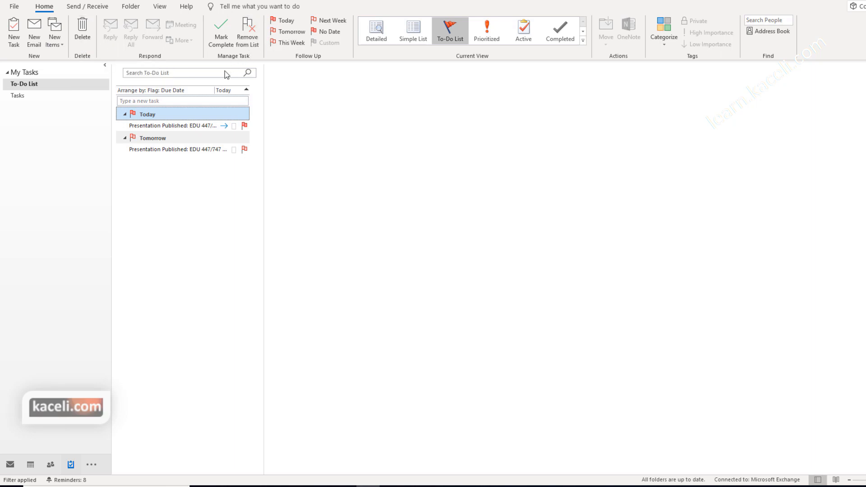
{"action": "left_click", "coordinate": [159, 127]}
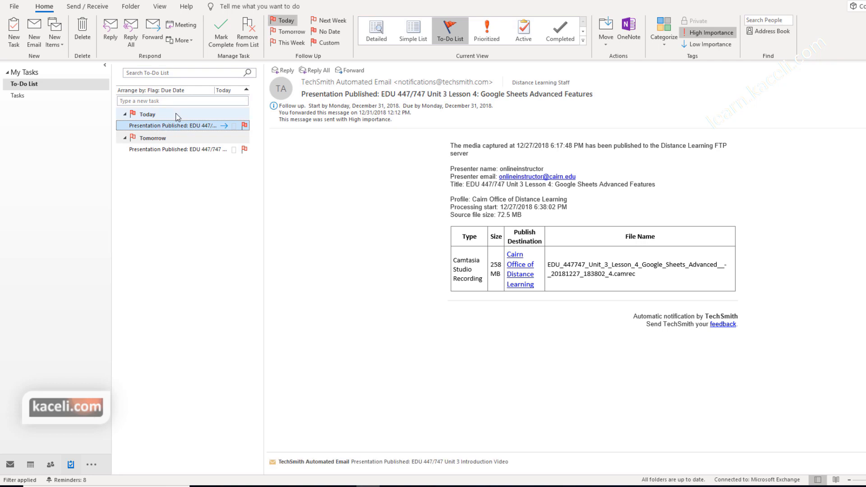
{"action": "left_click", "coordinate": [221, 40]}
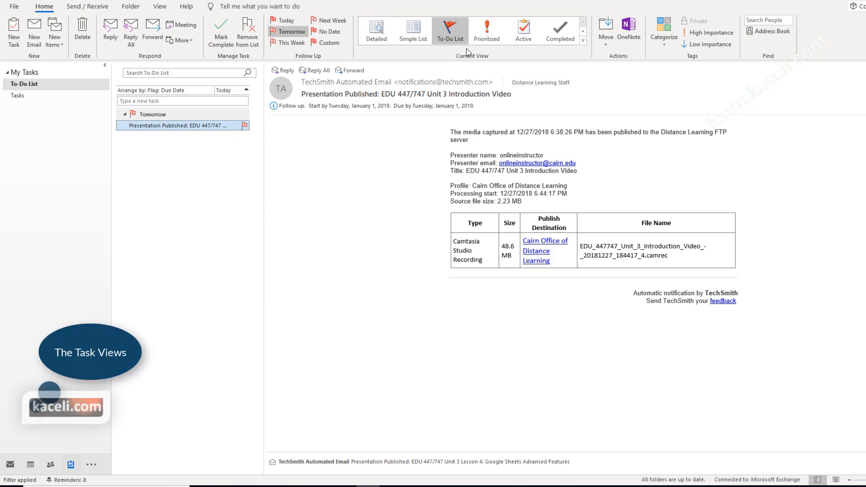
{"action": "left_click", "coordinate": [375, 36]}
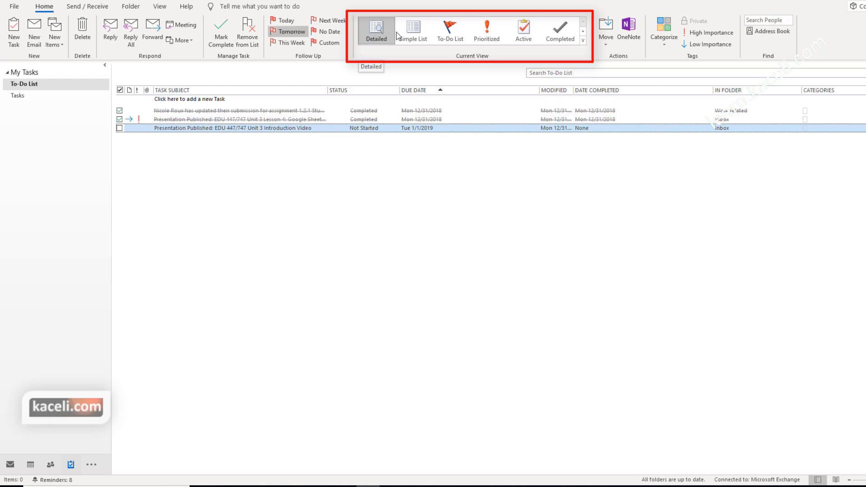
{"action": "left_click", "coordinate": [414, 30]}
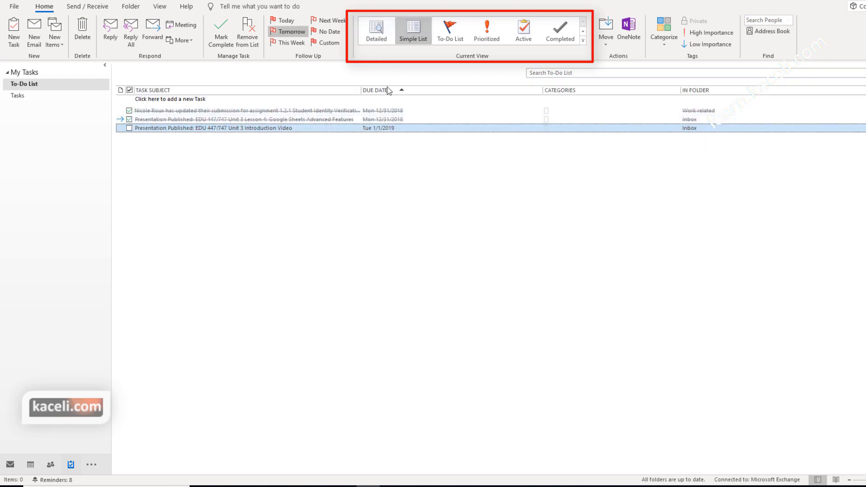
{"action": "left_click", "coordinate": [453, 27]}
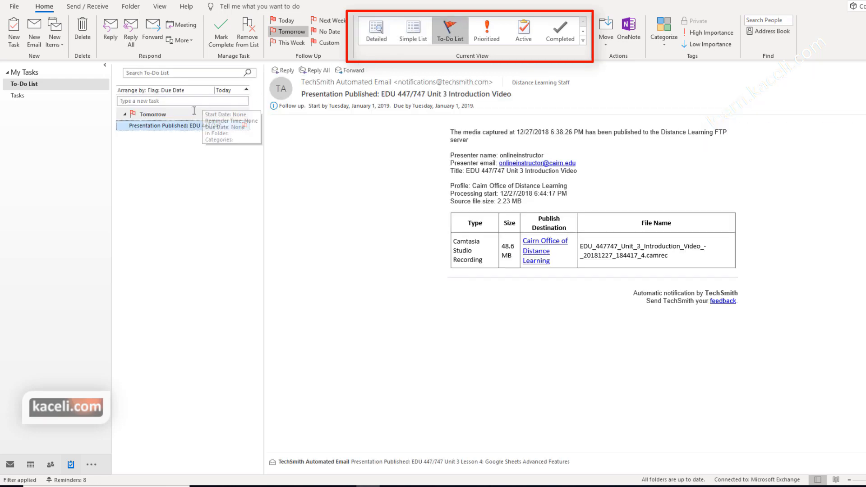
{"action": "left_click", "coordinate": [491, 35]}
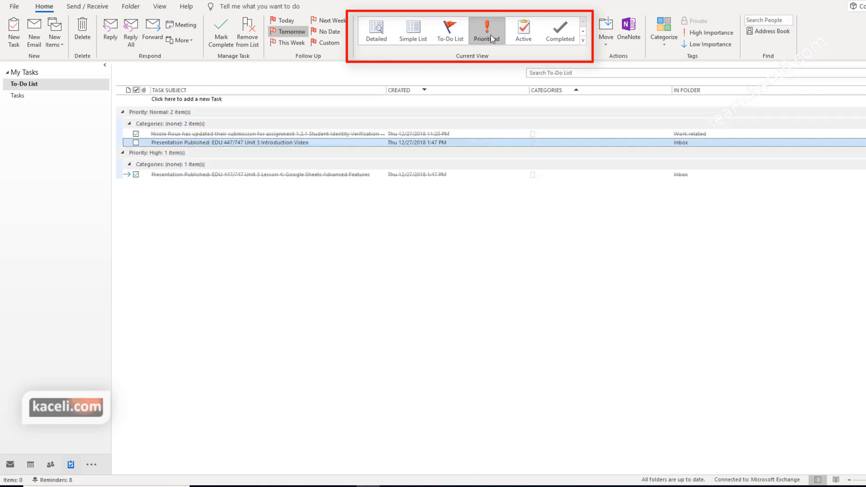
{"action": "left_click", "coordinate": [523, 31]}
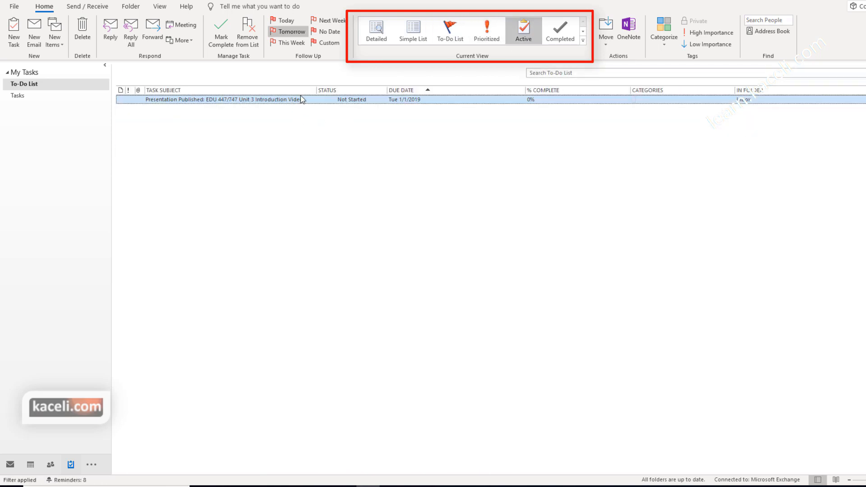
{"action": "left_click", "coordinate": [567, 34]}
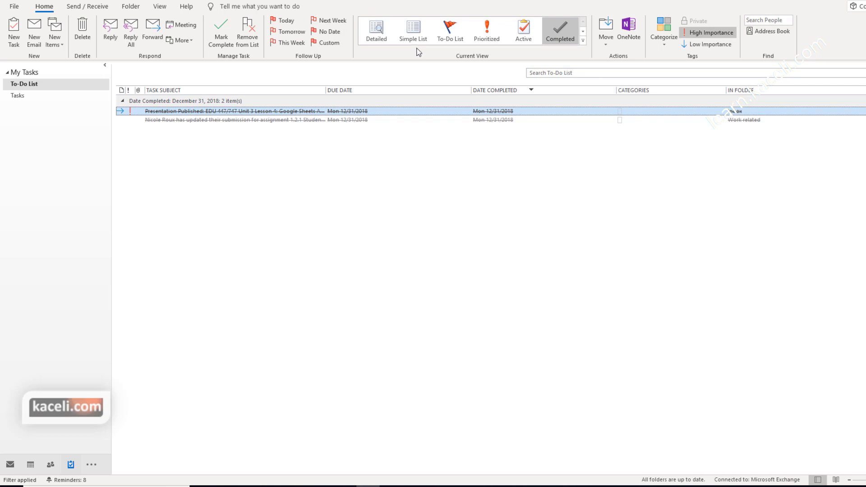
{"action": "left_click", "coordinate": [376, 31]}
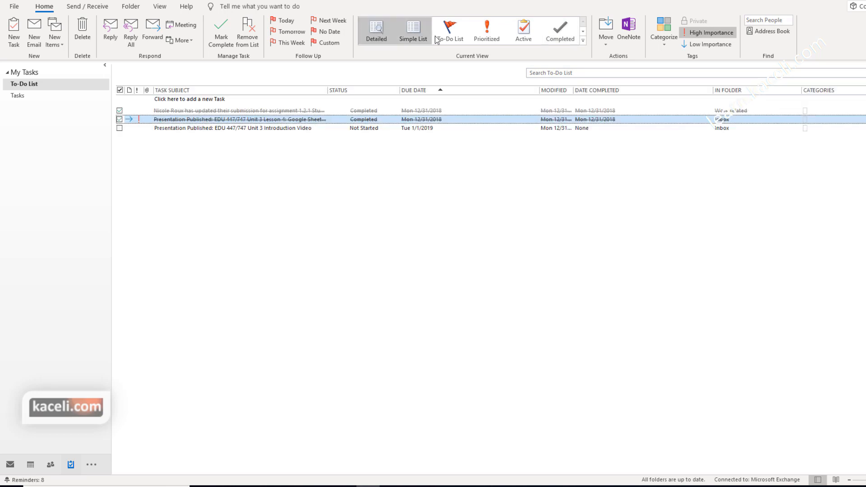
{"action": "left_click", "coordinate": [581, 74]}
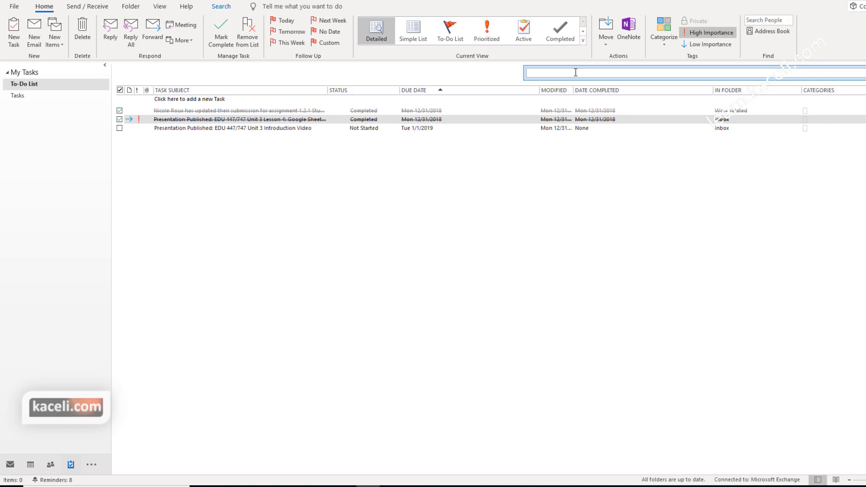
{"action": "type", "text": "published"}
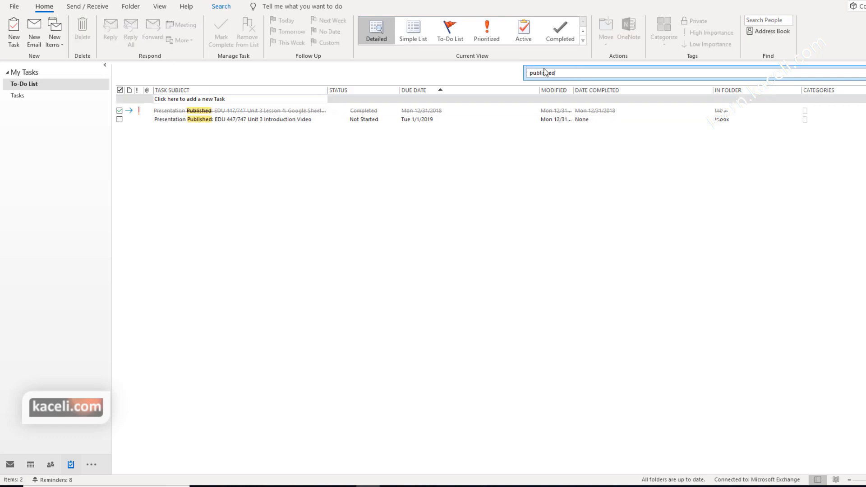
{"action": "left_click_drag", "start_coordinate": [562, 73], "coordinate": [522, 75]}
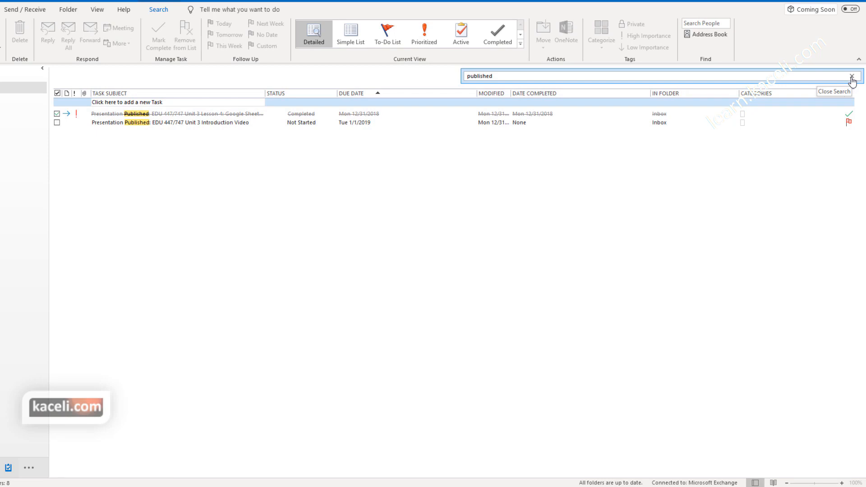
{"action": "left_click", "coordinate": [852, 78]}
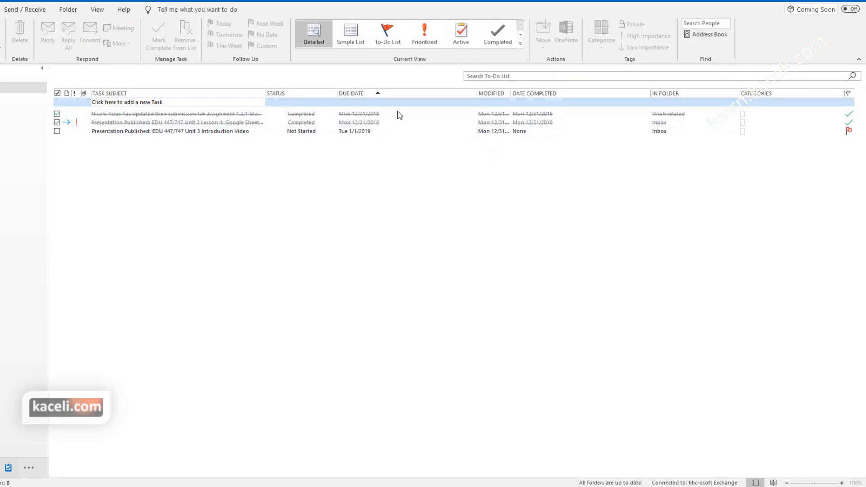
{"action": "left_click", "coordinate": [387, 32]}
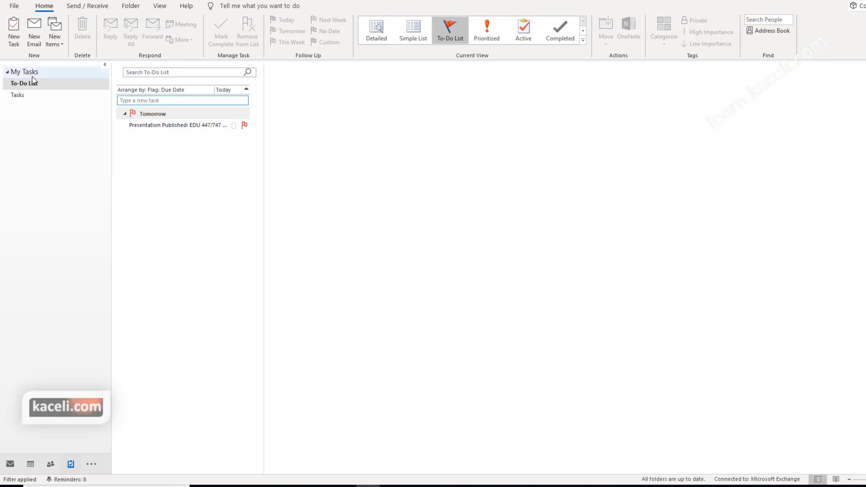
Step: Create a new task in Tasks titled 'Email new customers about new product'
{"action": "left_click", "coordinate": [35, 84]}
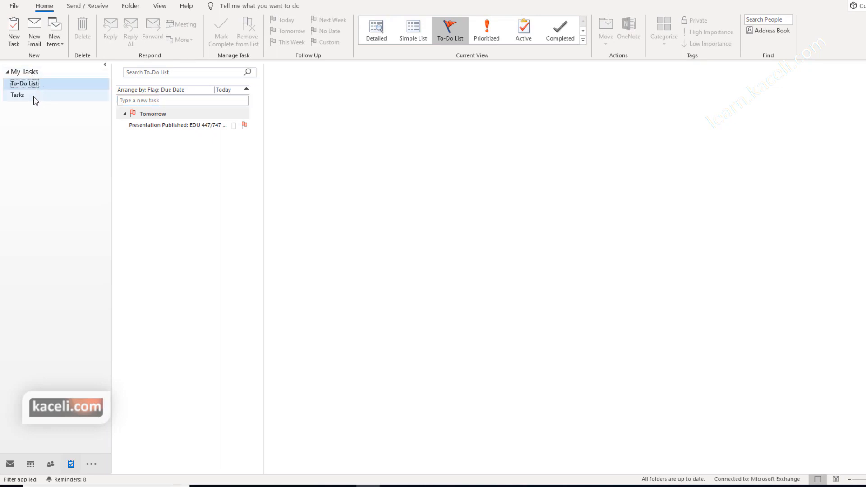
{"action": "left_click", "coordinate": [31, 98]}
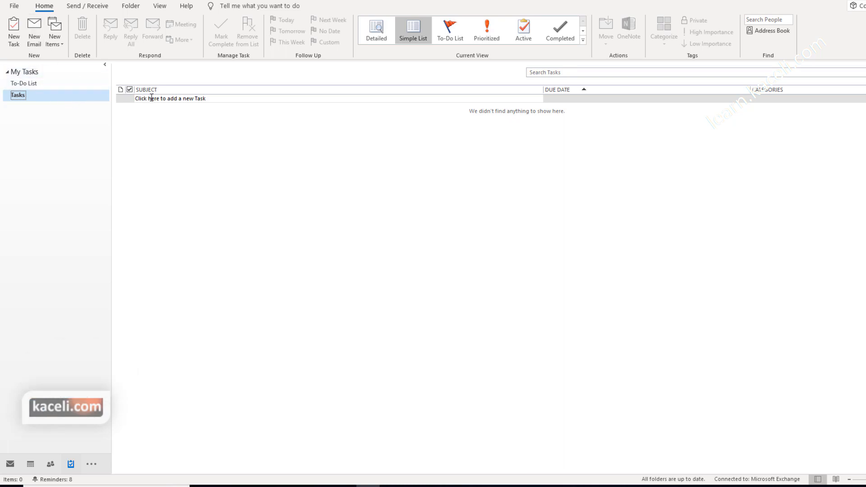
{"action": "left_click", "coordinate": [15, 30]}
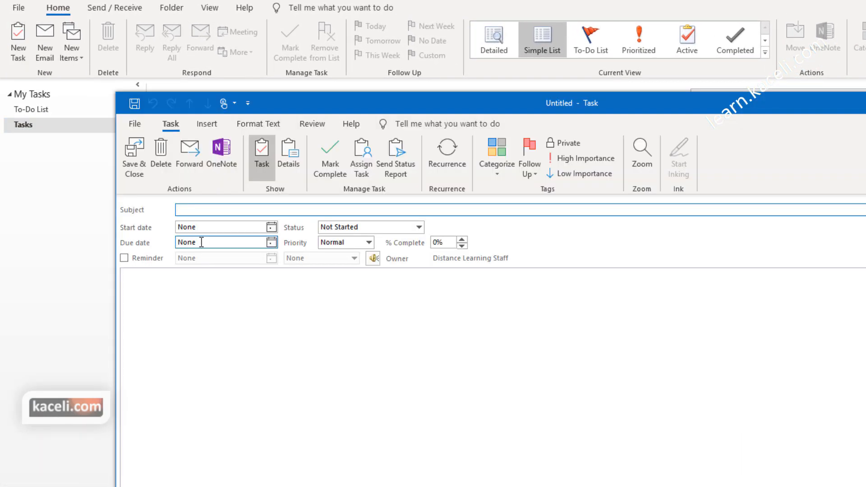
{"action": "type", "text": "Email new customers about new product"}
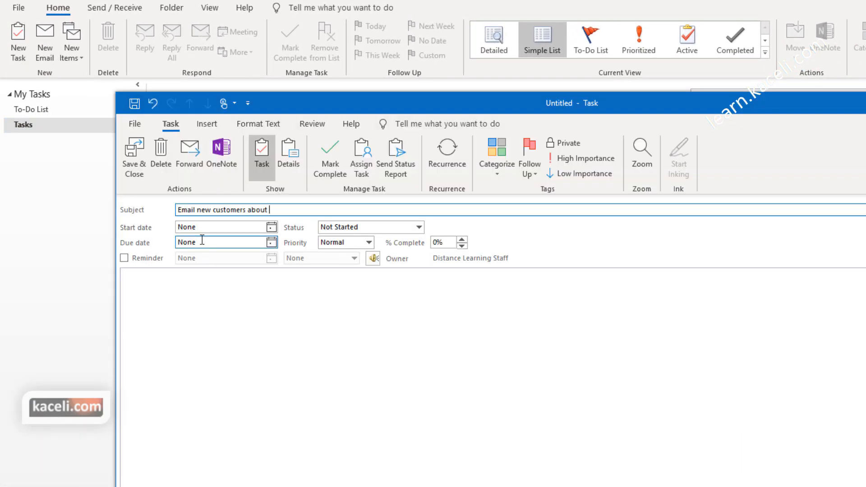
Step: Set start date 12/31/2018, a Fri 1/4/2019 reminder, and the note 'Use template 1'
{"action": "left_click", "coordinate": [271, 226]}
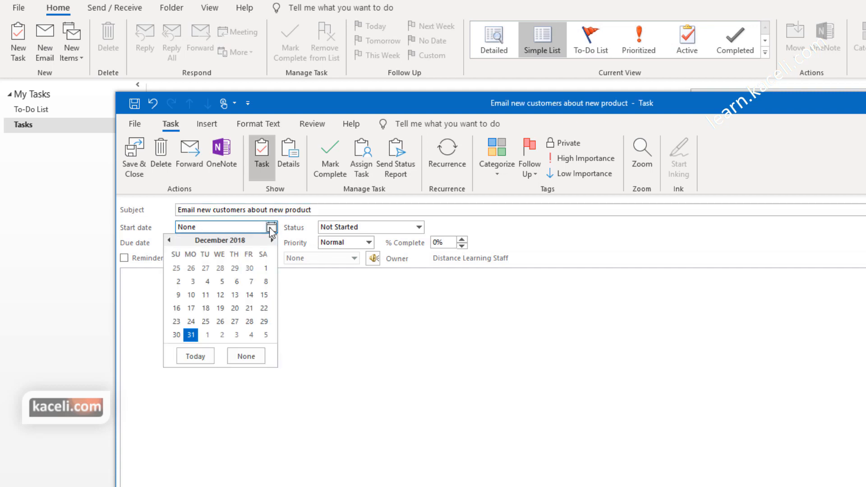
{"action": "left_click", "coordinate": [205, 336]}
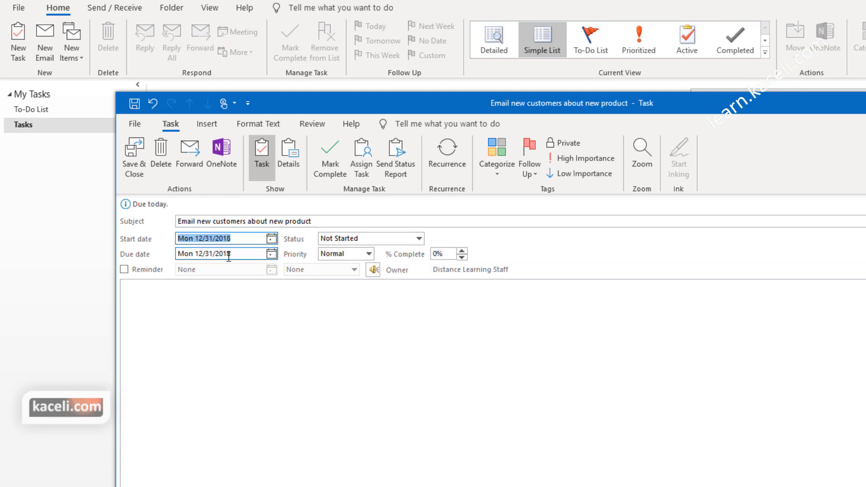
{"action": "left_click", "coordinate": [388, 239]}
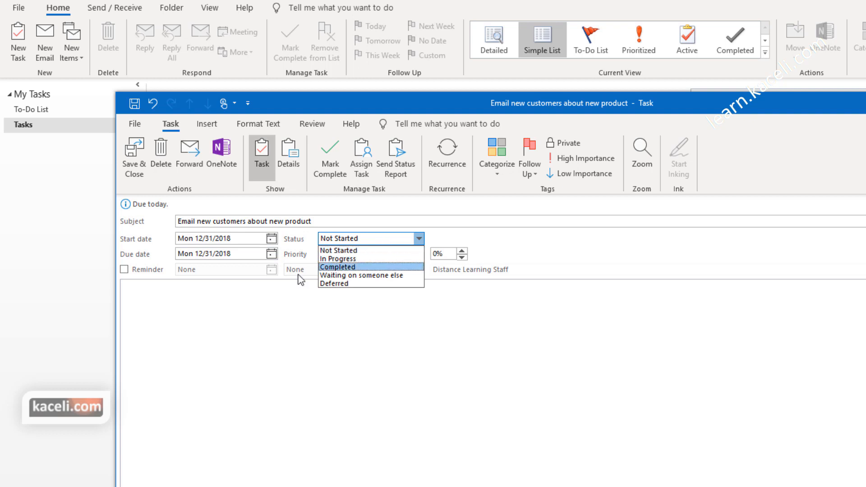
{"action": "left_click", "coordinate": [251, 334]}
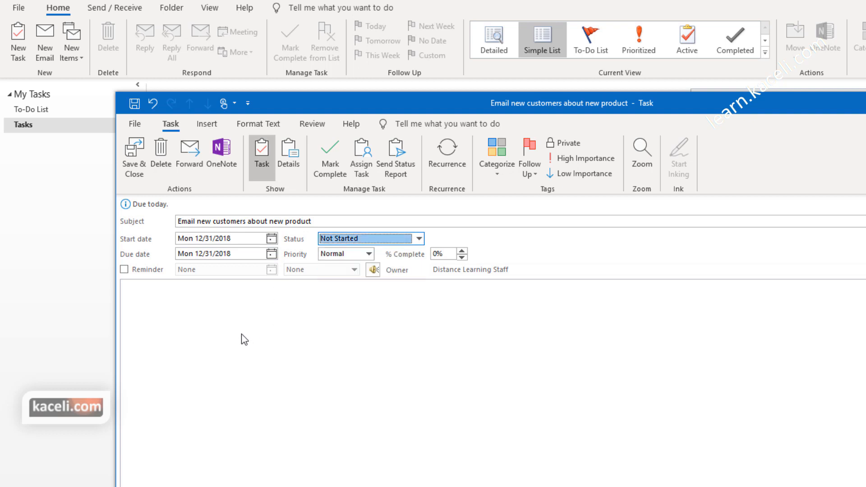
{"action": "left_click", "coordinate": [124, 269]}
{"action": "left_click", "coordinate": [271, 269]}
{"action": "left_click", "coordinate": [249, 378]}
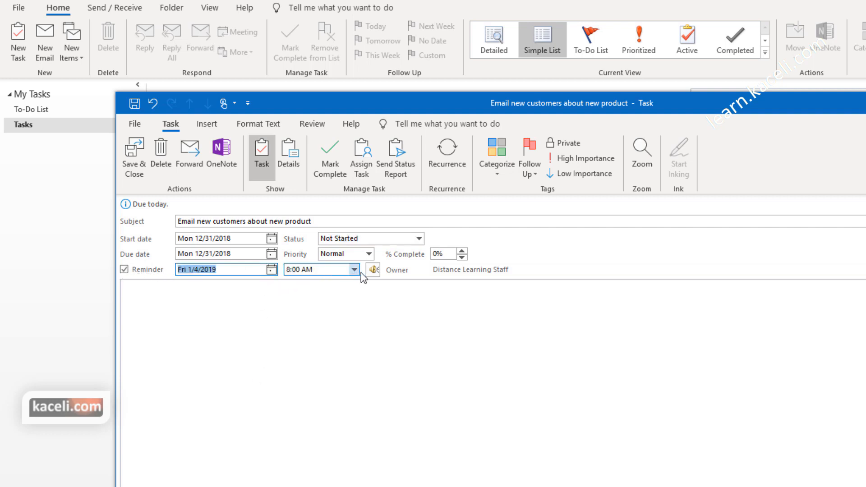
{"action": "left_click", "coordinate": [276, 358]}
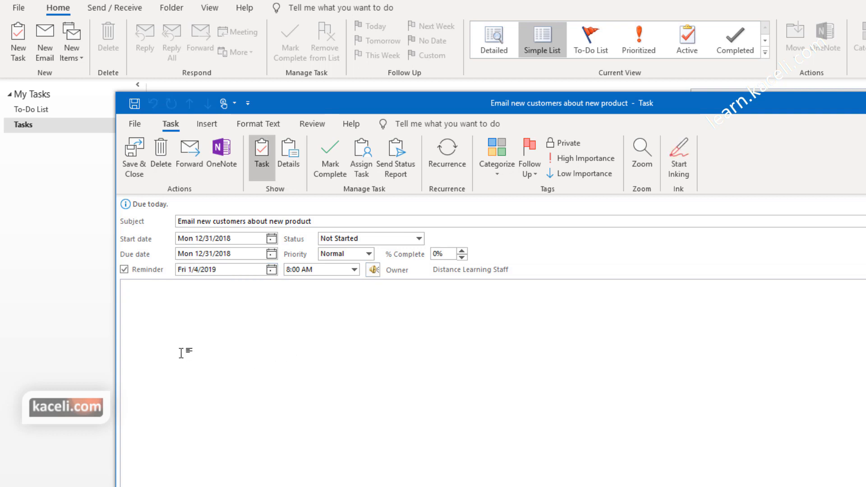
{"action": "type", "text": "Use template 1 ."}
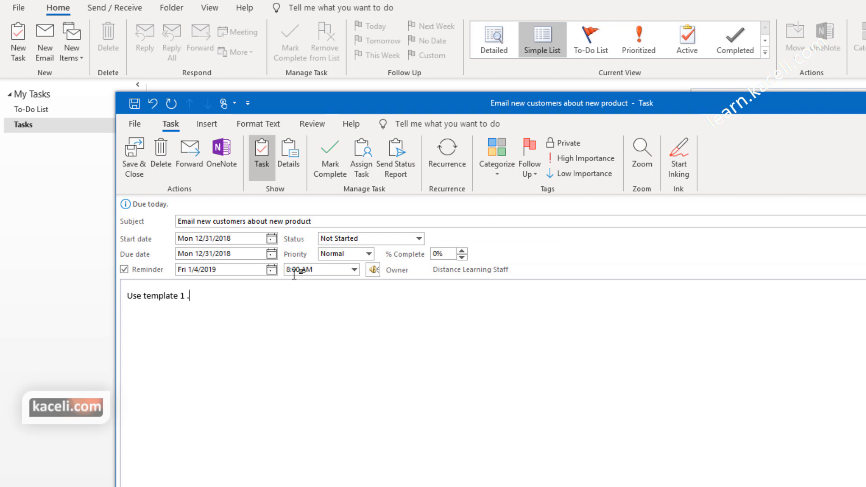
Step: Make the task recur weekly on Monday, ending after 3 occurrences
{"action": "left_click", "coordinate": [453, 166]}
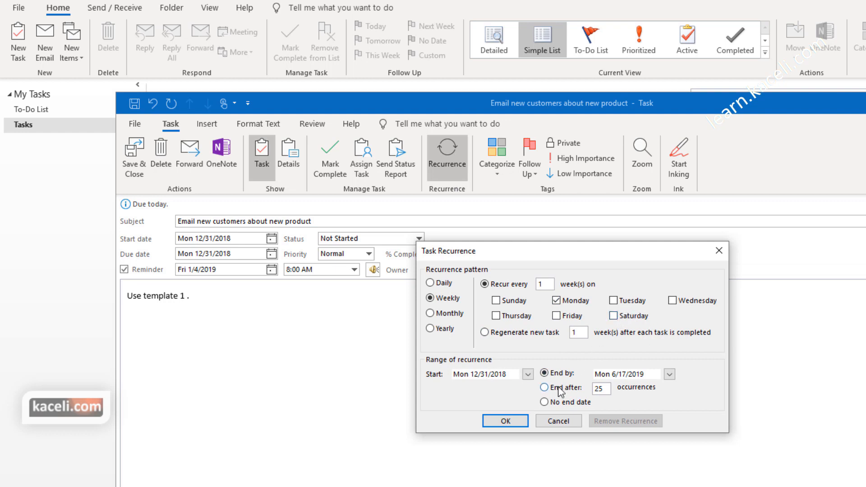
{"action": "left_click", "coordinate": [593, 389]}
{"action": "type", "text": "3"}
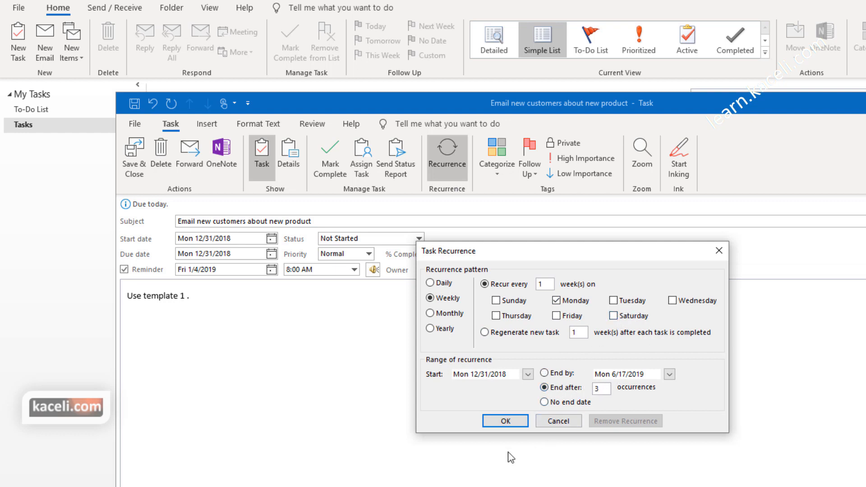
{"action": "left_click", "coordinate": [505, 421]}
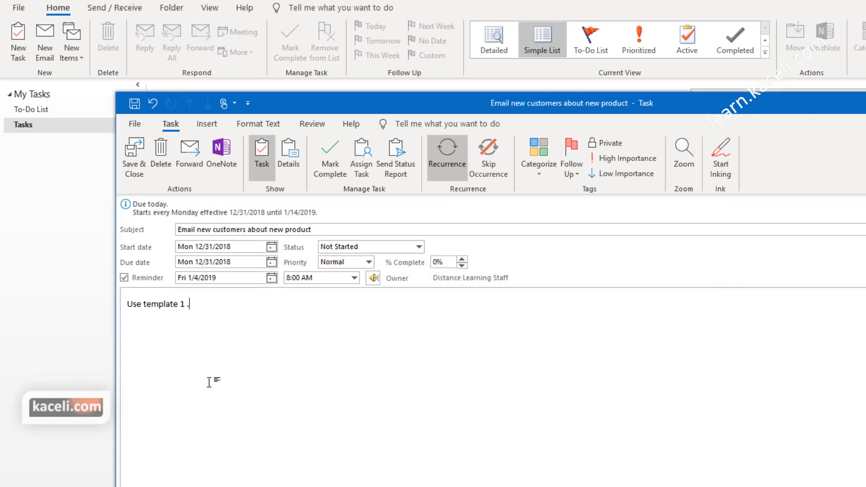
Step: Tag the task with the Clients category and mark it High importance
{"action": "left_click", "coordinate": [545, 177]}
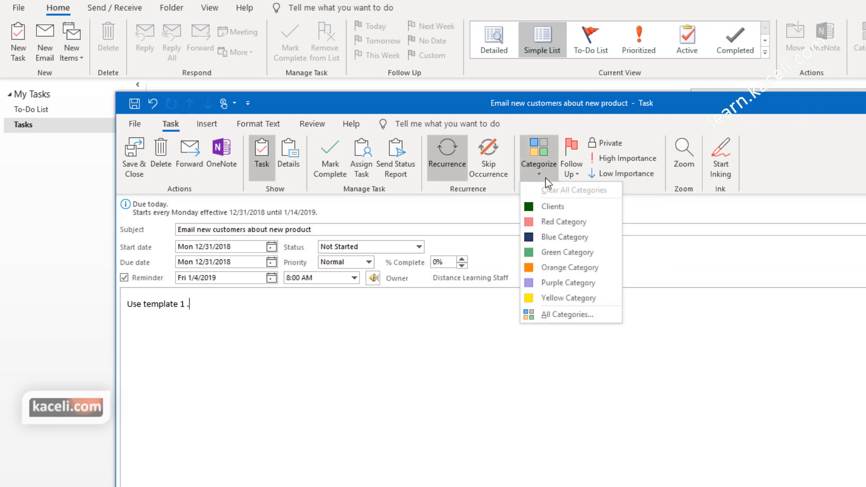
{"action": "left_click", "coordinate": [545, 208]}
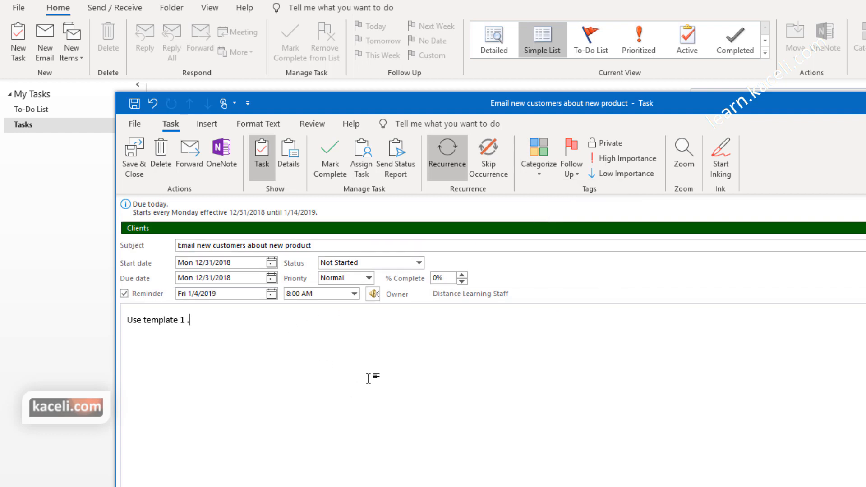
{"action": "left_click", "coordinate": [619, 156]}
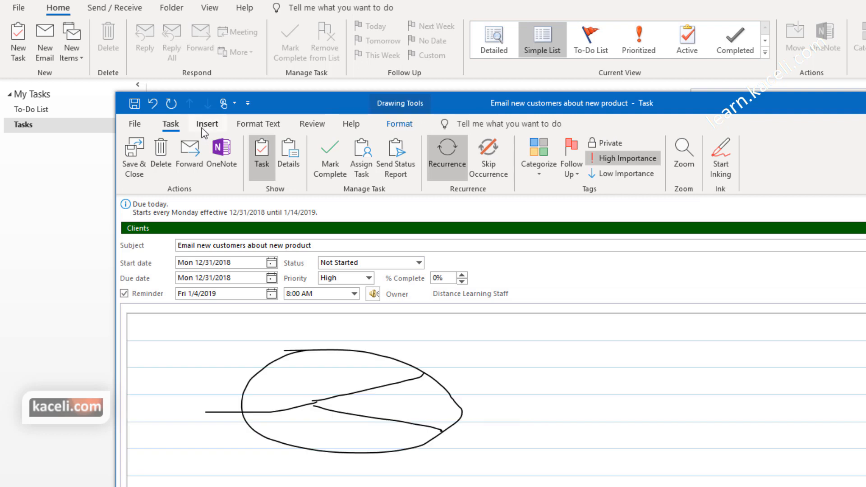
Step: Look over the Insert, Format Text and Review tabs, then save and close the task
{"action": "left_click", "coordinate": [211, 126]}
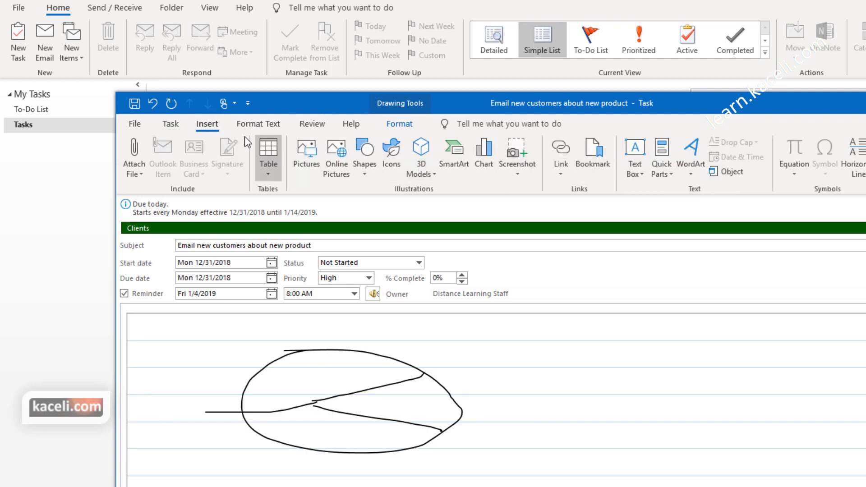
{"action": "left_click", "coordinate": [258, 126]}
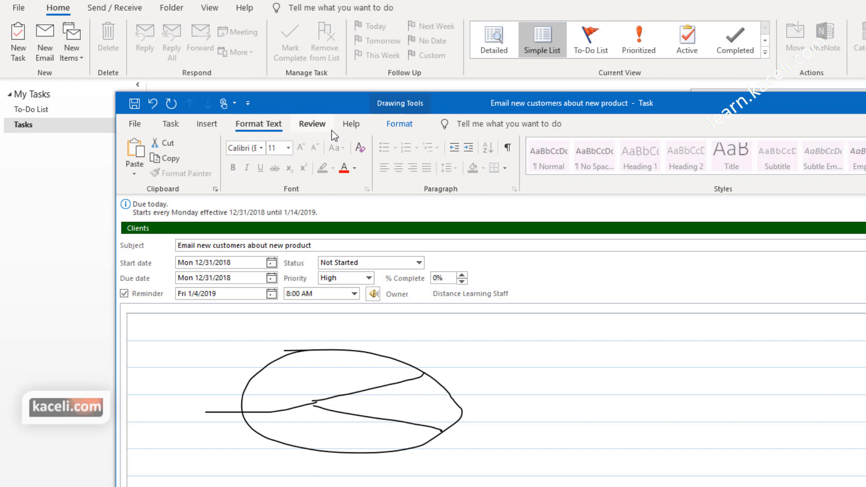
{"action": "left_click", "coordinate": [315, 125]}
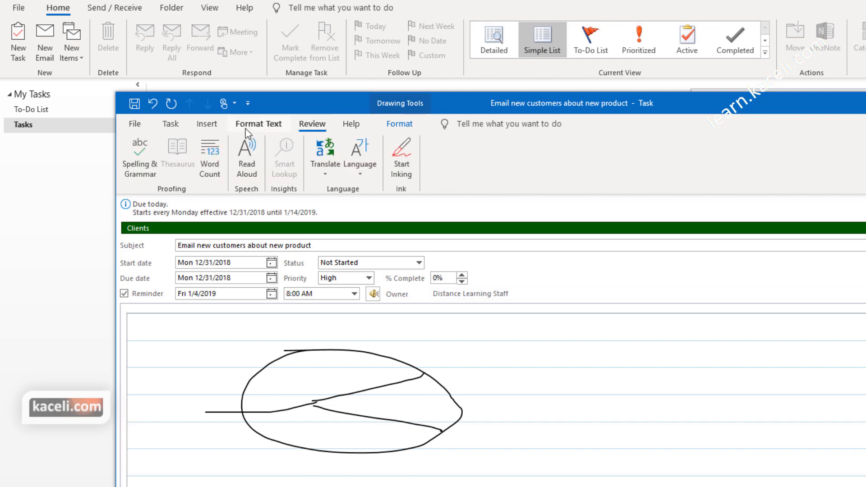
{"action": "left_click", "coordinate": [170, 123]}
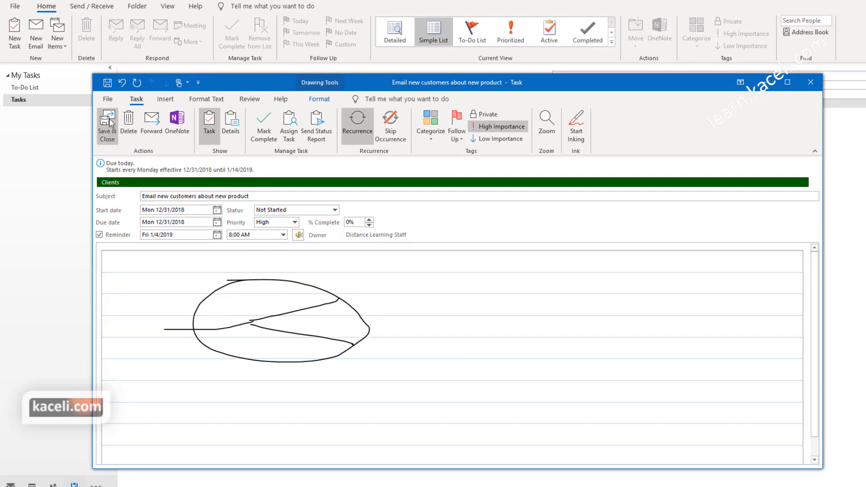
{"action": "left_click", "coordinate": [107, 122]}
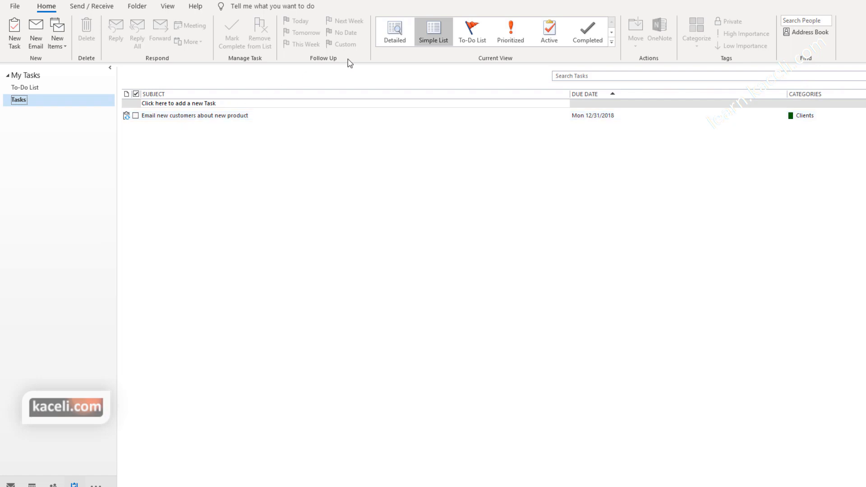
Step: Switch to the To-Do List, preview 'Email new customers about new product', then open it
{"action": "left_click", "coordinate": [471, 32]}
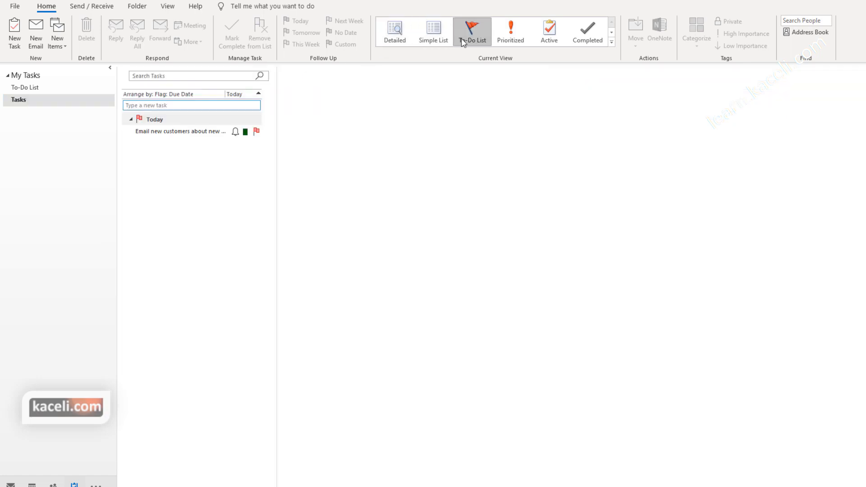
{"action": "left_click", "coordinate": [176, 134]}
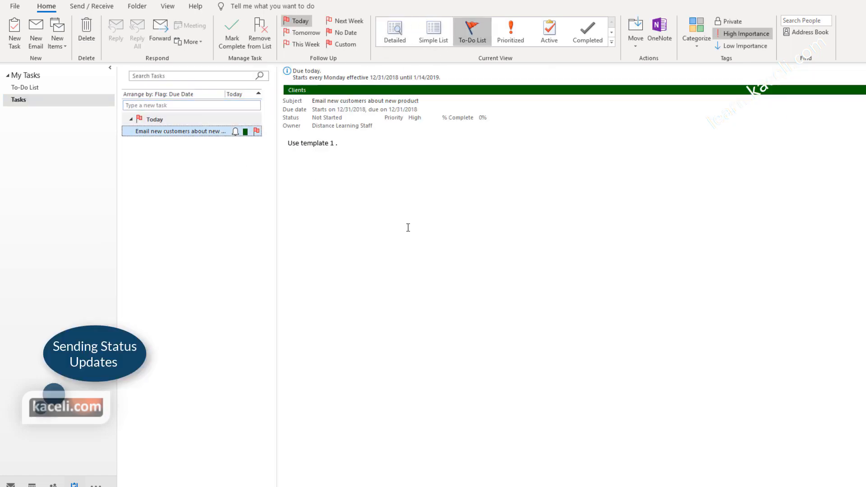
{"action": "left_click", "coordinate": [384, 234]}
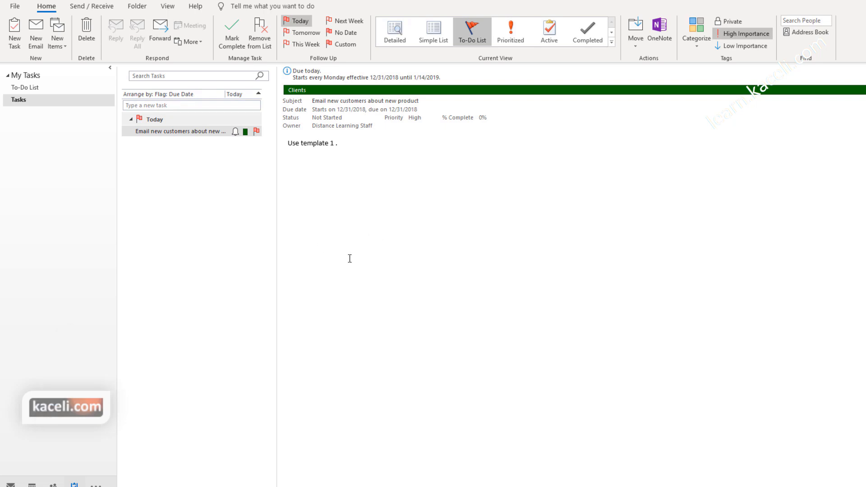
{"action": "double_click", "coordinate": [196, 132]}
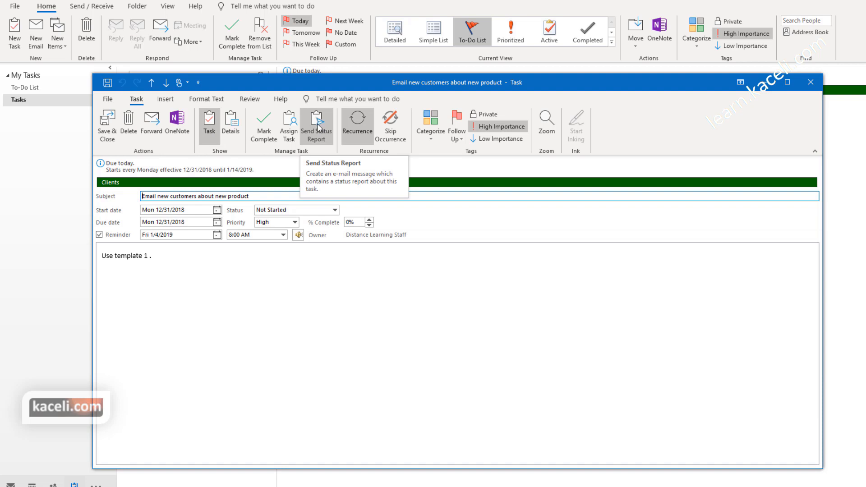
Step: Send a status report on the task to the suggested recent contact with a short note
{"action": "left_click", "coordinate": [317, 128]}
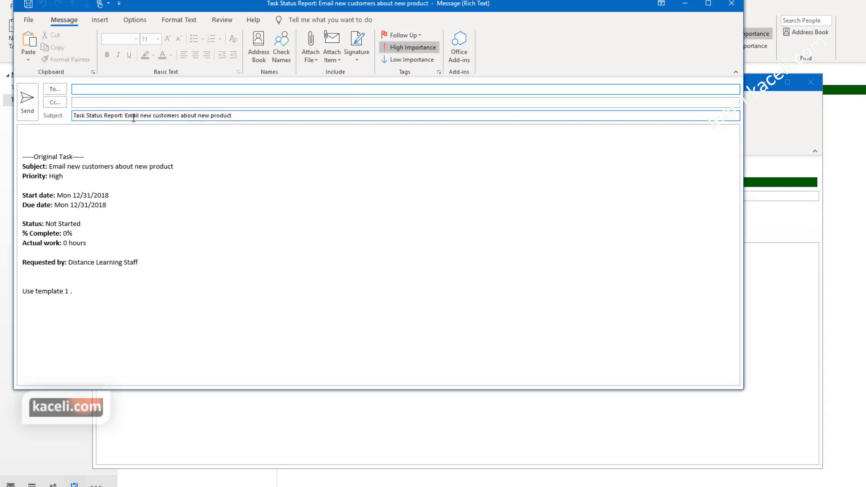
{"action": "type", "text": "on"}
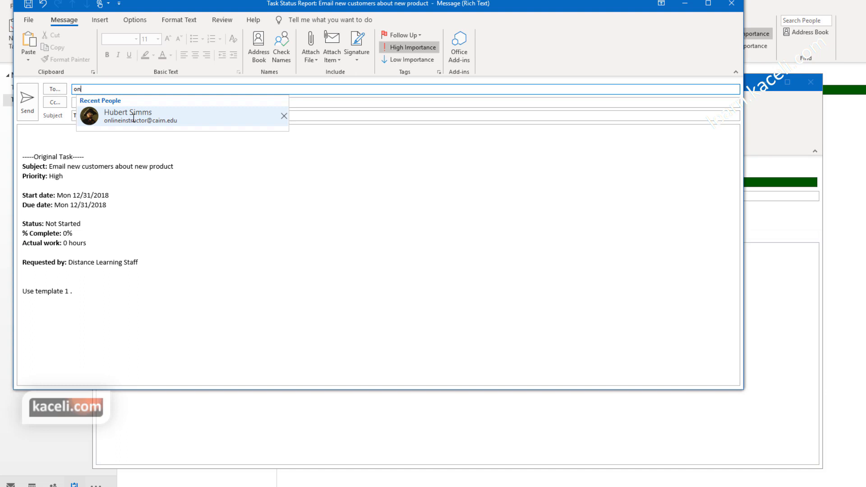
{"action": "left_click", "coordinate": [134, 118]}
{"action": "left_click", "coordinate": [55, 134]}
{"action": "scroll", "coordinate": [91, 181], "scroll_direction": "down", "scroll_amount": 1}
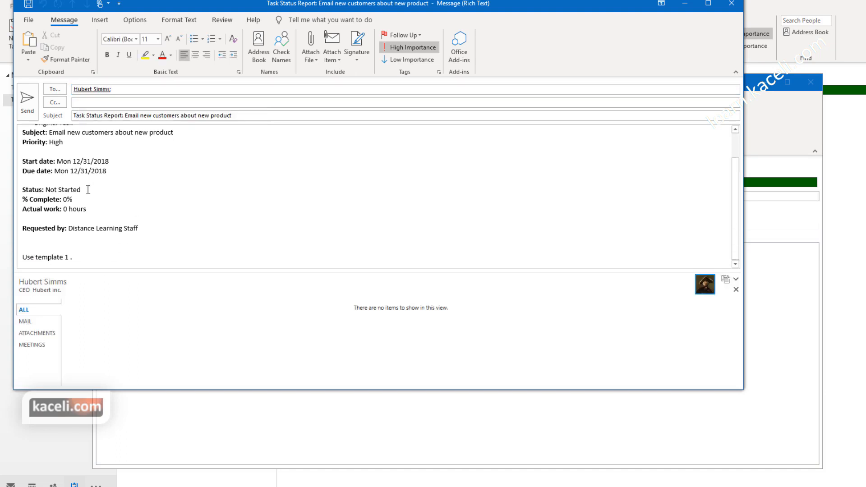
{"action": "scroll", "coordinate": [49, 192], "scroll_direction": "up", "scroll_amount": 1}
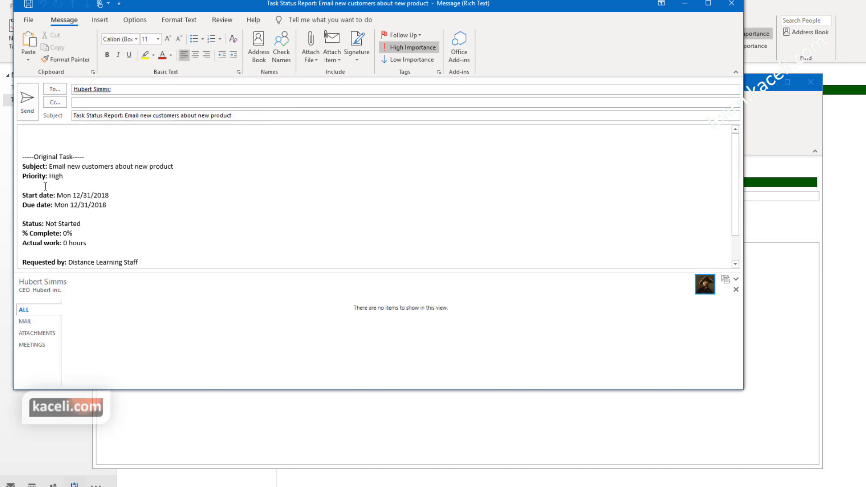
{"action": "type", "text": "Sdfsdfsdfsfsfsdfsfs"}
{"action": "key", "text": "Return"}
{"action": "type", "text": "F"}
{"action": "key", "text": "Return"}
{"action": "type", "text": "Dsf"}
{"action": "key", "text": "Return"}
{"action": "type", "text": "Sdf"}
{"action": "key", "text": "Return"}
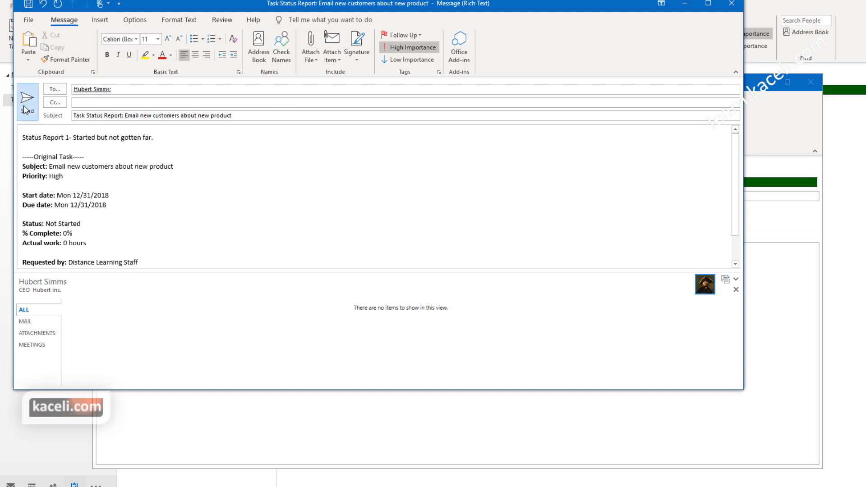
{"action": "left_click", "coordinate": [26, 103]}
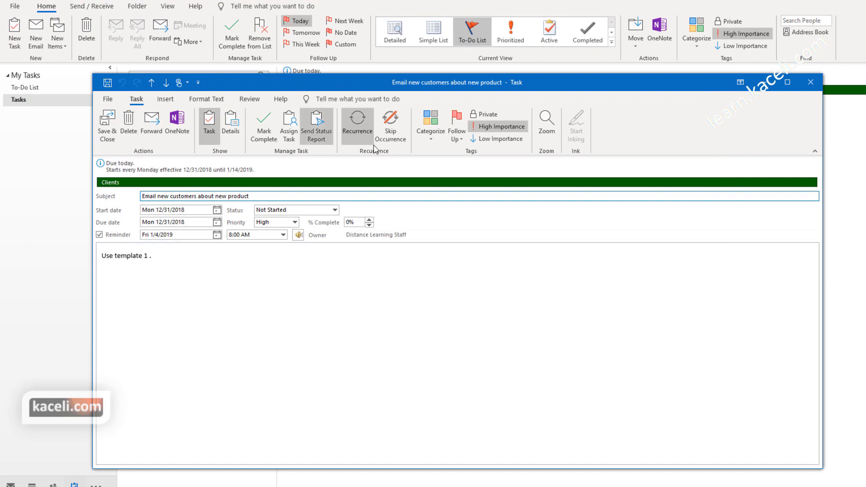
Step: Set the task to 75% complete and open the Status list for Waiting on someone else
{"action": "left_click", "coordinate": [265, 265]}
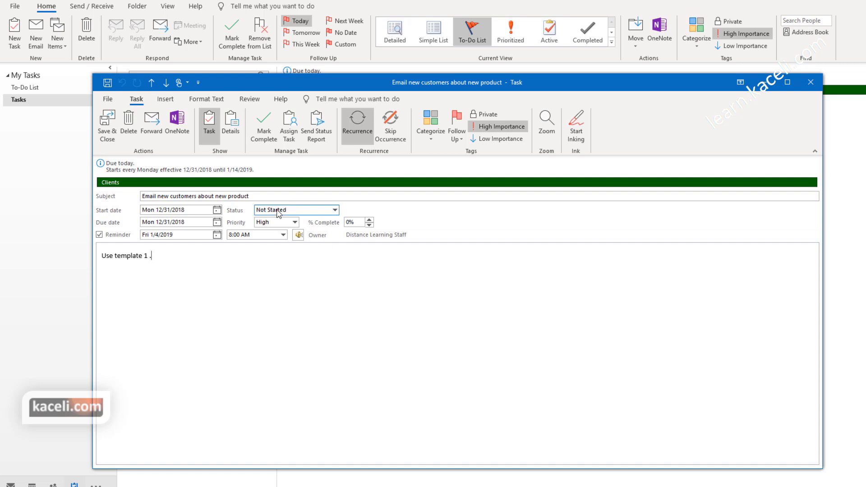
{"action": "left_click", "coordinate": [369, 220]}
{"action": "left_click", "coordinate": [369, 220]}
{"action": "left_click", "coordinate": [369, 220]}
{"action": "left_click", "coordinate": [369, 219]}
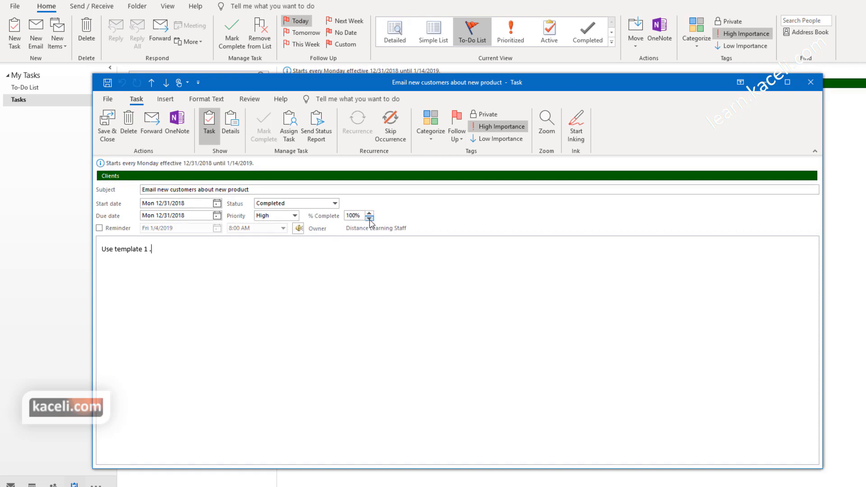
{"action": "left_click", "coordinate": [370, 220]}
{"action": "left_click", "coordinate": [370, 220]}
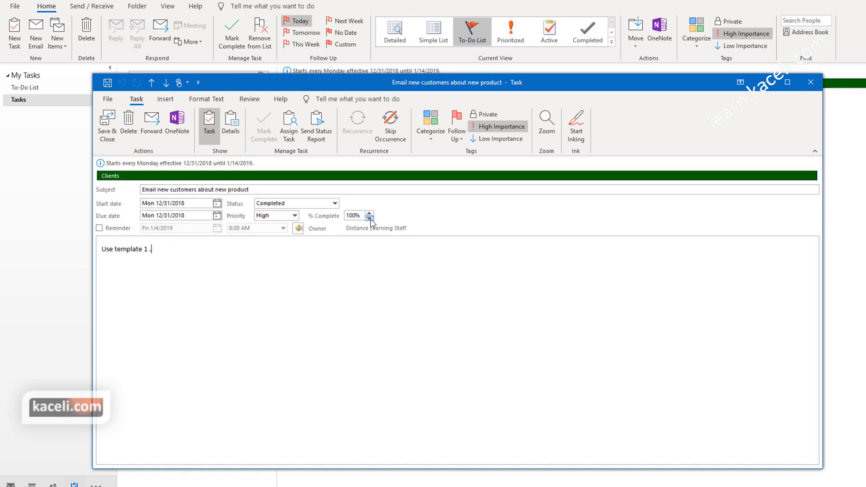
{"action": "left_click", "coordinate": [336, 203]}
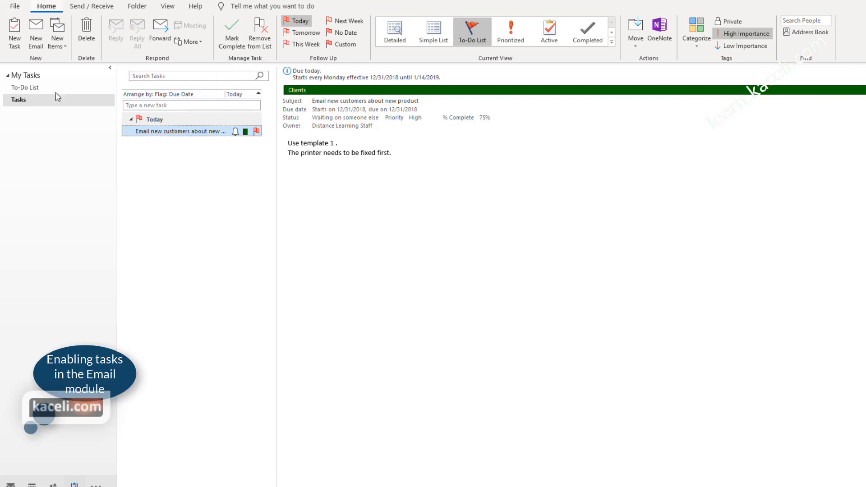
Step: In Mail, show the Tasks list in the To-Do Bar from the View tab
{"action": "left_click", "coordinate": [10, 484]}
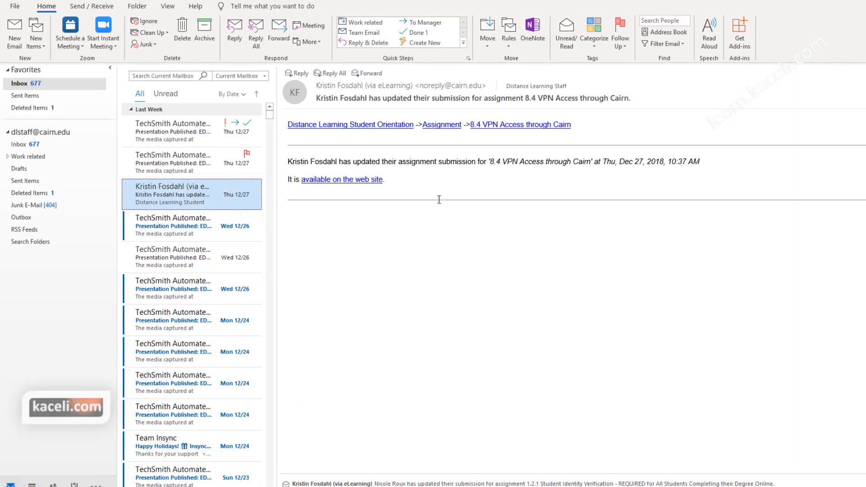
{"action": "left_click", "coordinate": [169, 7]}
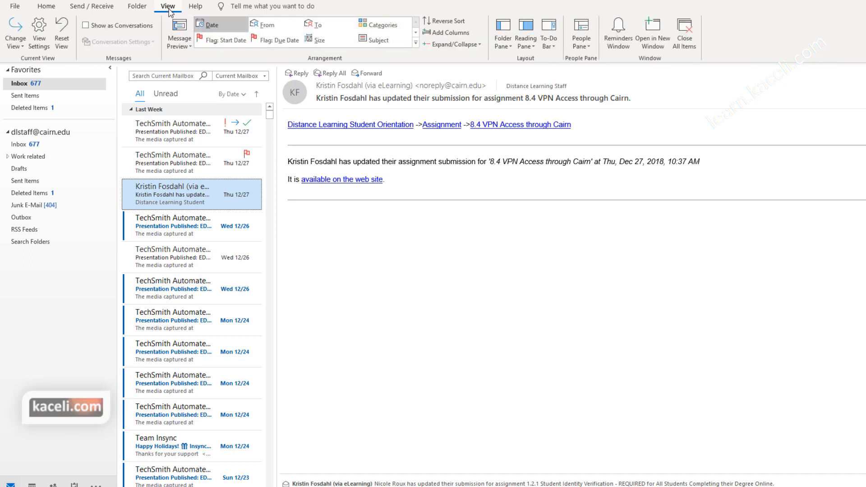
{"action": "left_click", "coordinate": [559, 51]}
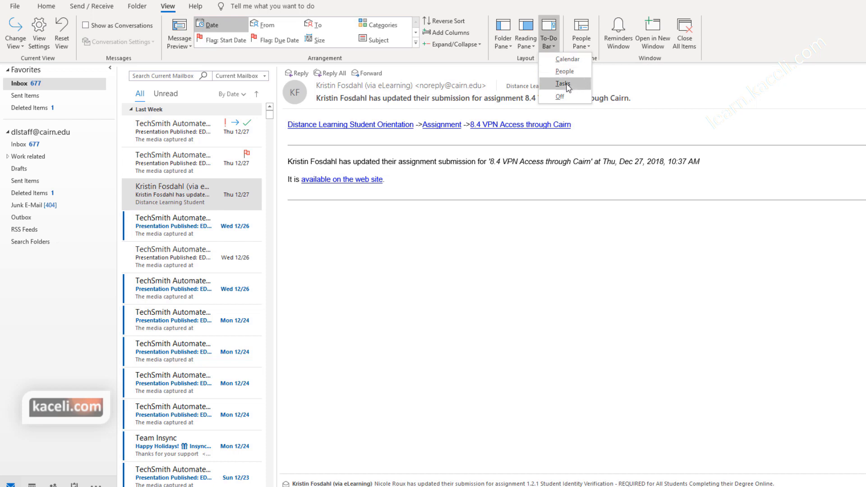
{"action": "left_click", "coordinate": [566, 86]}
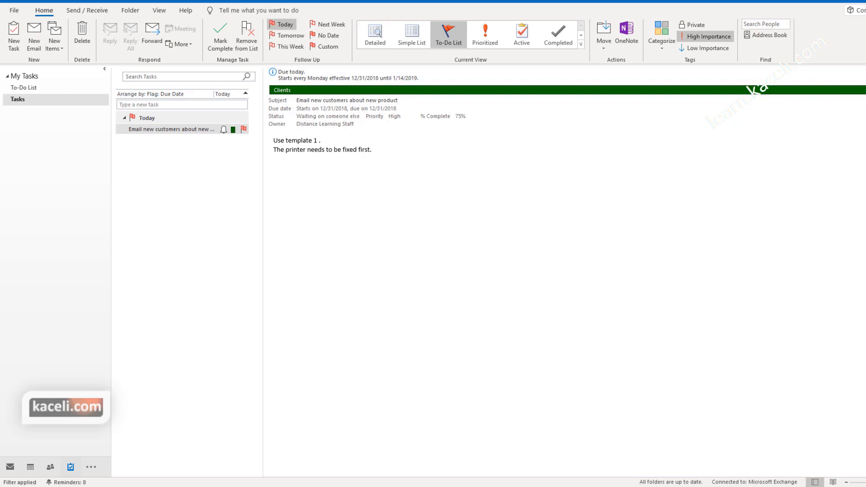
Step: Create a new task 'Send monthly update' starting 12/31/2018
{"action": "left_click", "coordinate": [209, 304]}
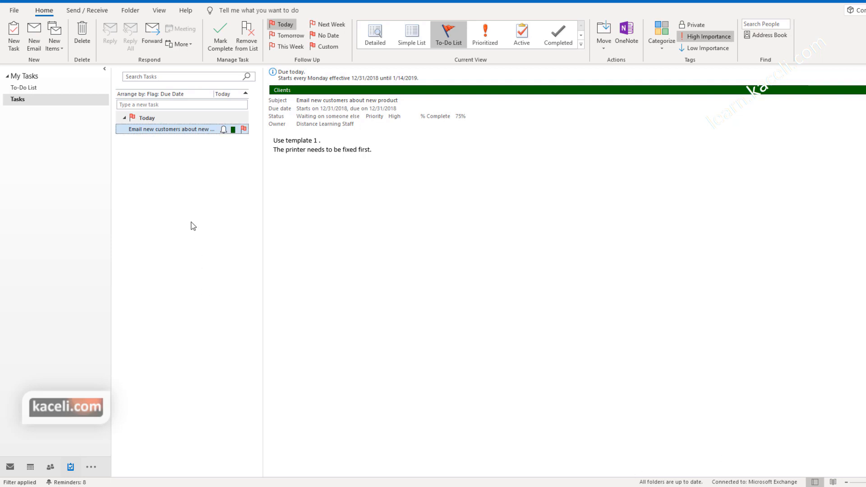
{"action": "left_click", "coordinate": [16, 38]}
{"action": "type", "text": "Send monthly update"}
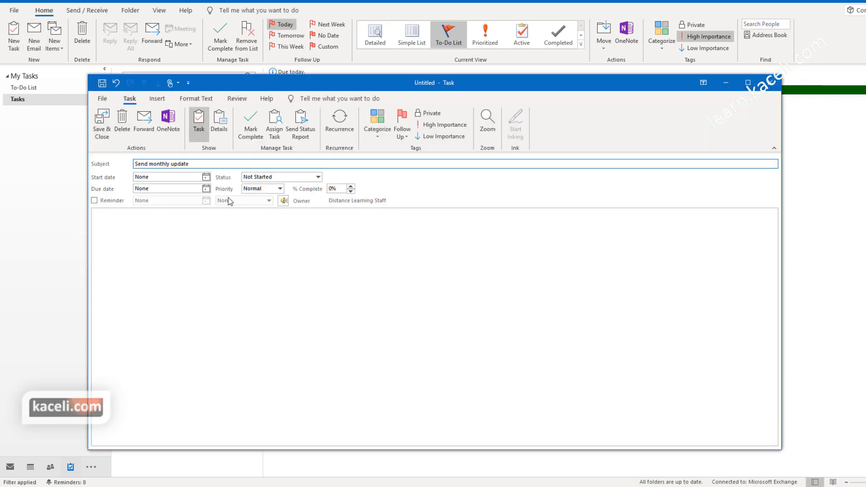
{"action": "left_click", "coordinate": [206, 177]}
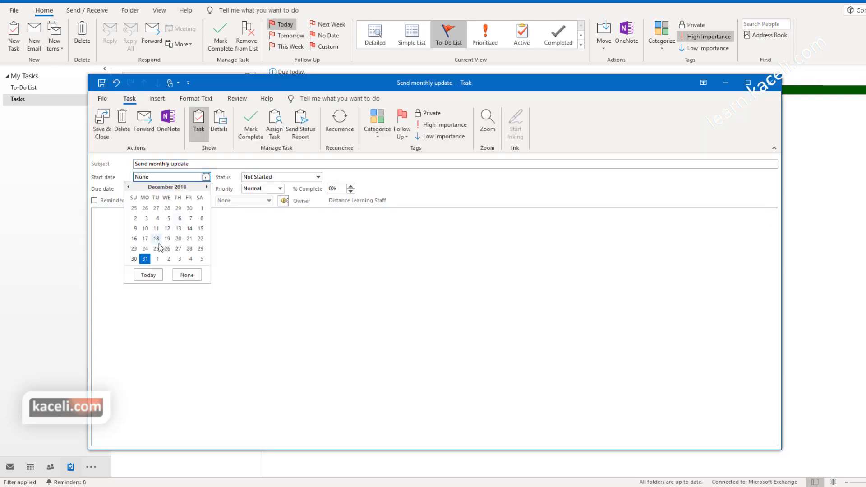
{"action": "left_click", "coordinate": [145, 259]}
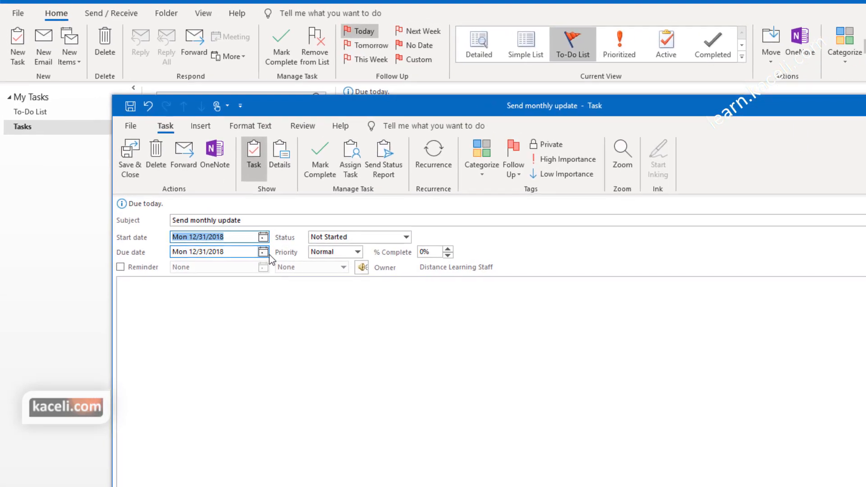
Step: Set the due date to 7/24/2019, turn on a reminder, and set High priority
{"action": "left_click", "coordinate": [225, 215]}
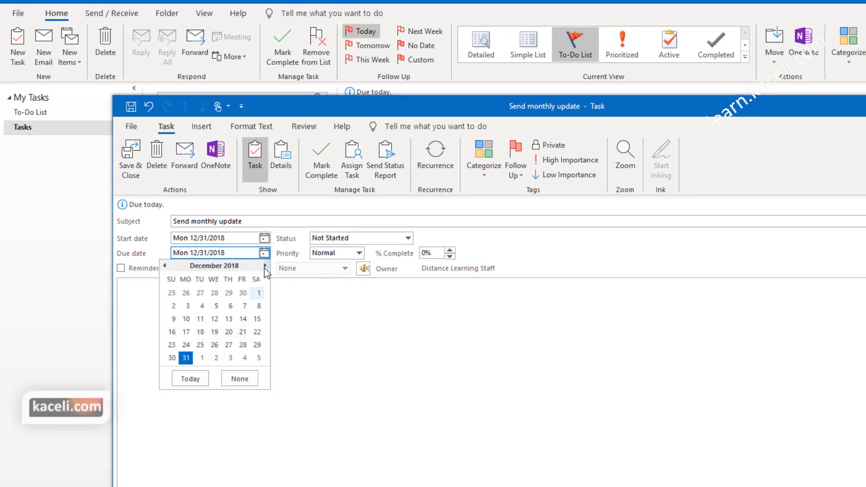
{"action": "left_click", "coordinate": [264, 265]}
{"action": "left_click", "coordinate": [265, 266]}
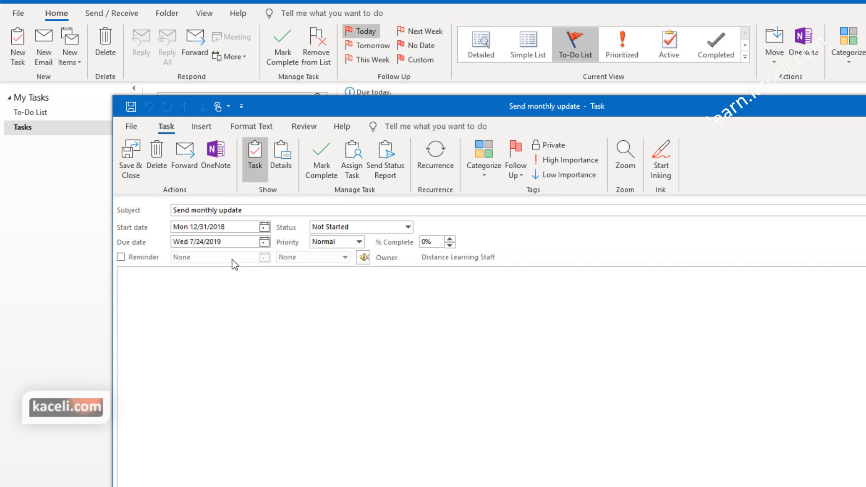
{"action": "left_click", "coordinate": [142, 258]}
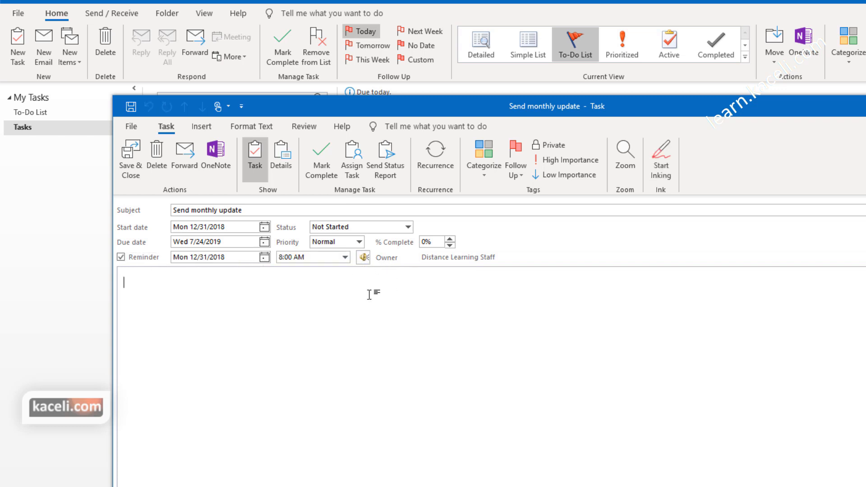
{"action": "left_click", "coordinate": [359, 243]}
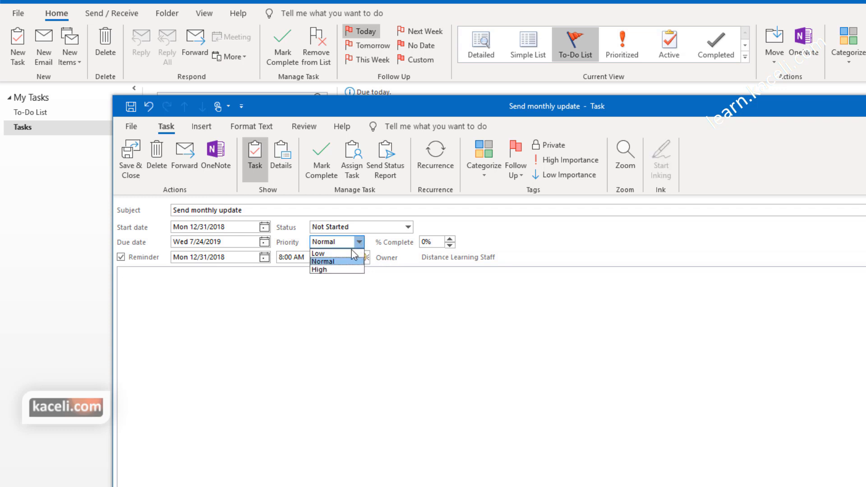
{"action": "left_click", "coordinate": [330, 270]}
Step: Add the note 'Details and requirements here.' and check recurrence settings without changing them
{"action": "left_click", "coordinate": [410, 352]}
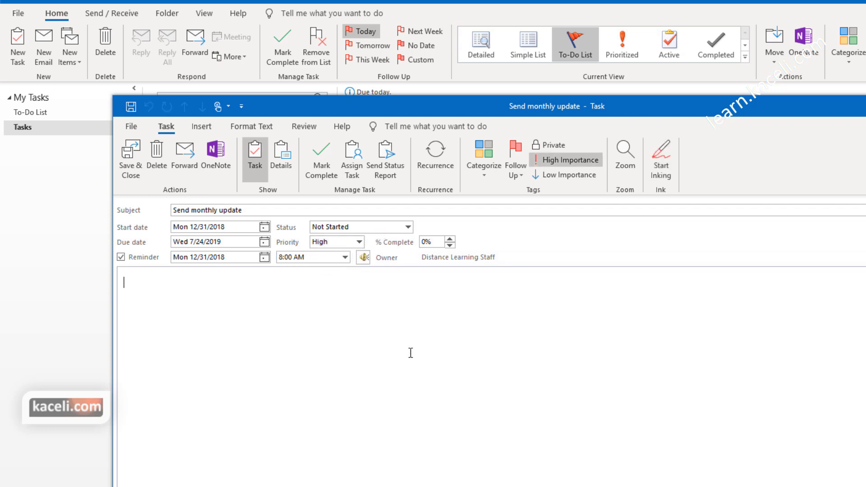
{"action": "type", "text": "Details and requirements here."}
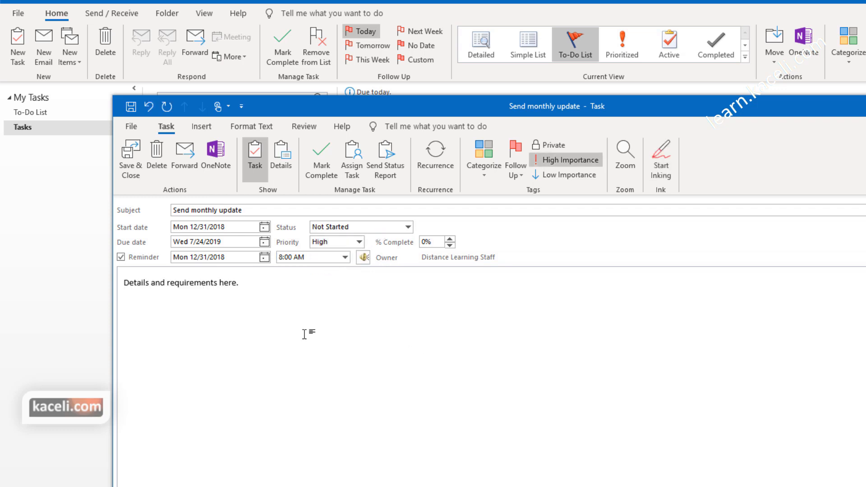
{"action": "left_click", "coordinate": [434, 164]}
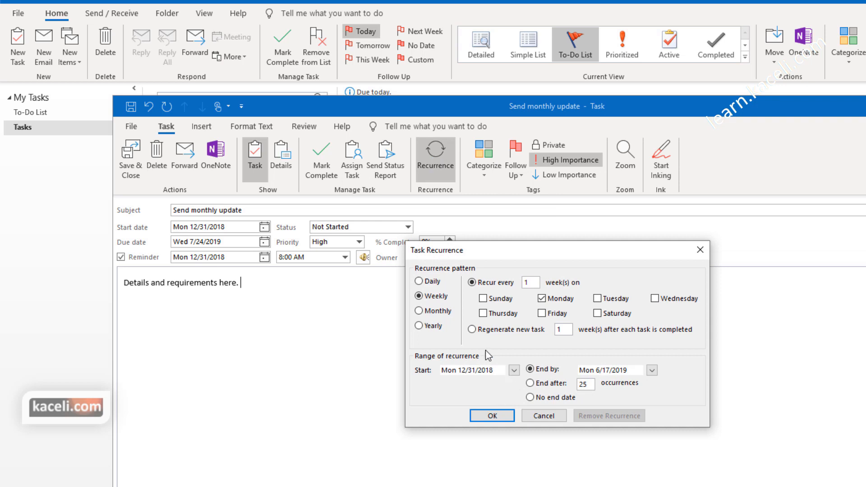
{"action": "key", "text": "Escape"}
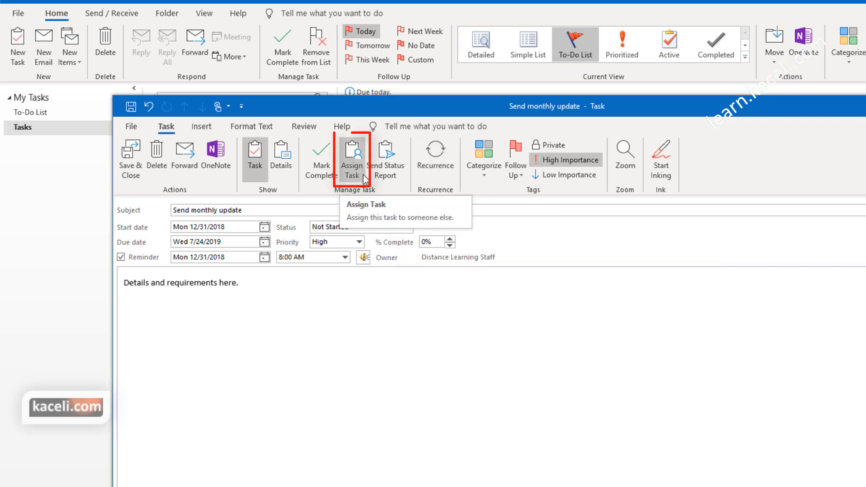
Step: Assign 'Send monthly update' to a recent contact, send it, and accept the reminder-off warning
{"action": "left_click", "coordinate": [359, 165]}
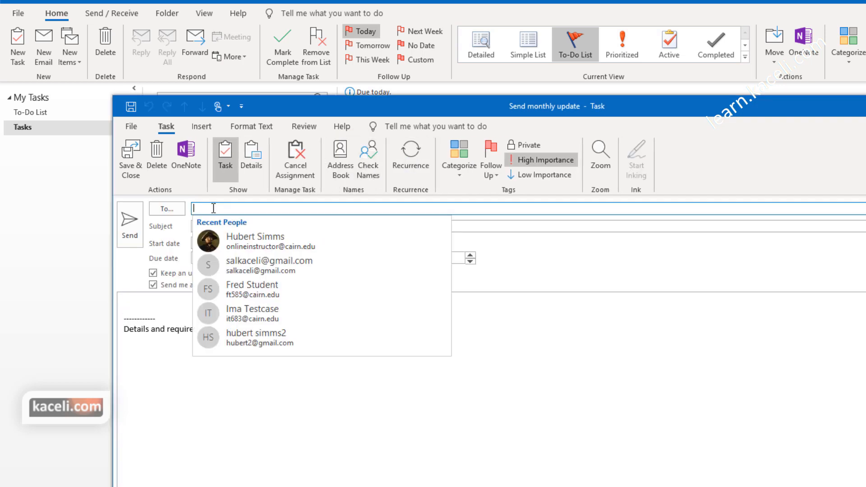
{"action": "left_click", "coordinate": [237, 239]}
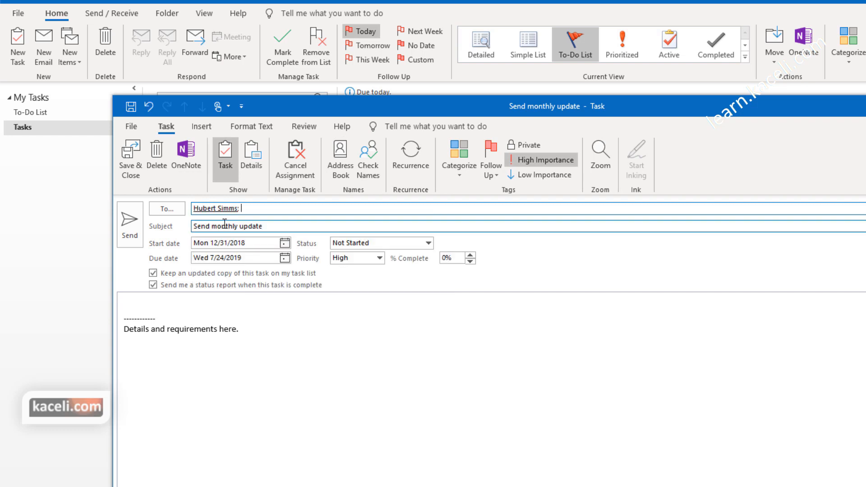
{"action": "key", "text": "Tab"}
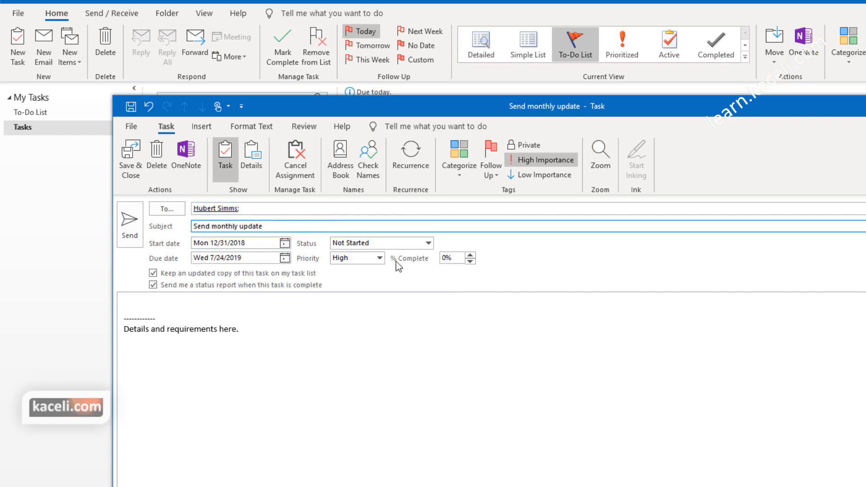
{"action": "left_click", "coordinate": [258, 341]}
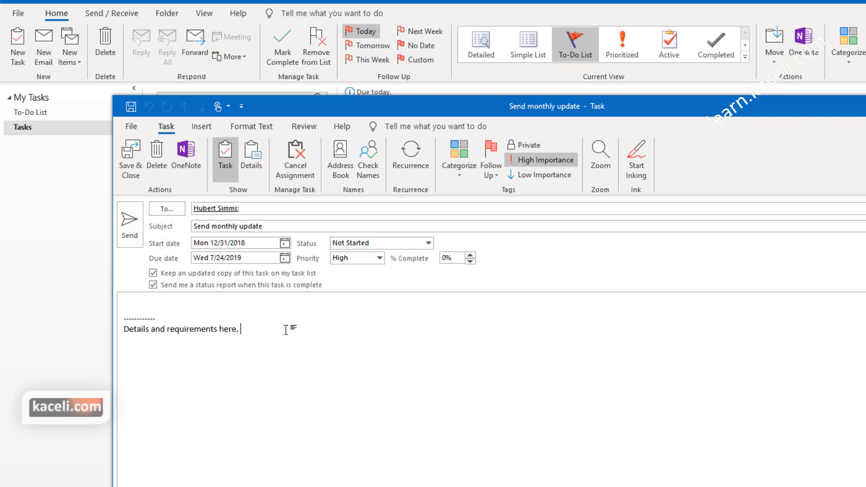
{"action": "left_click", "coordinate": [135, 224]}
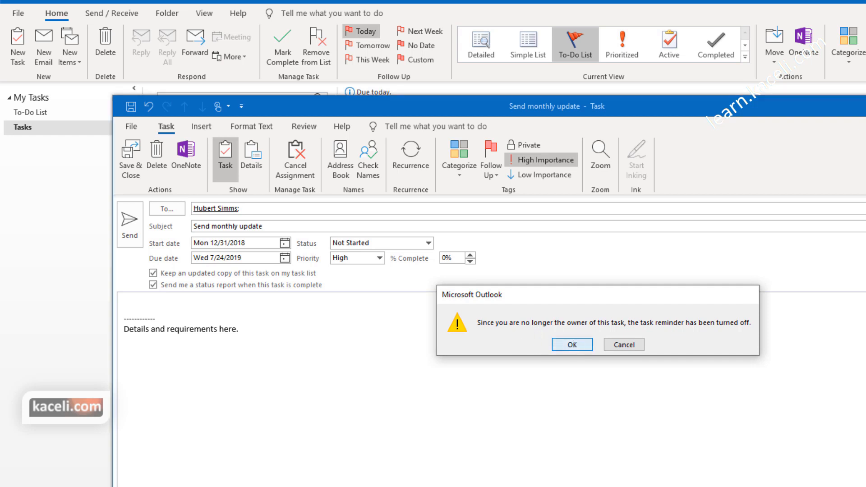
{"action": "left_click", "coordinate": [571, 344]}
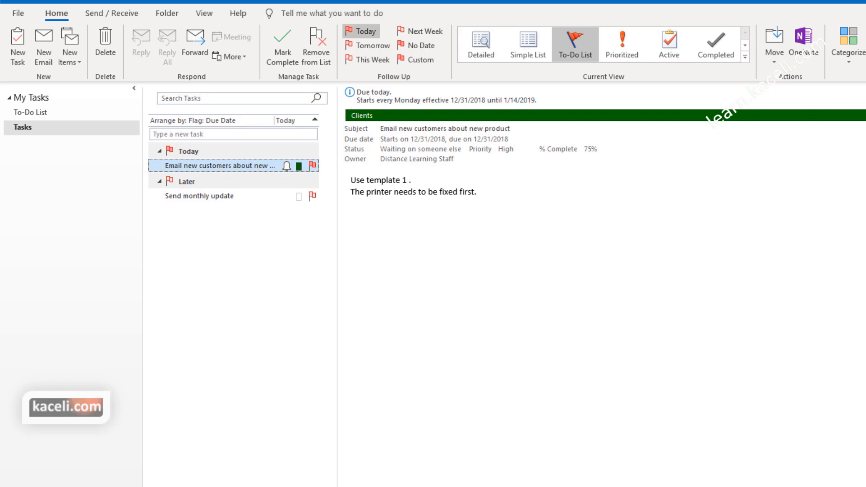
{"action": "left_click", "coordinate": [15, 484]}
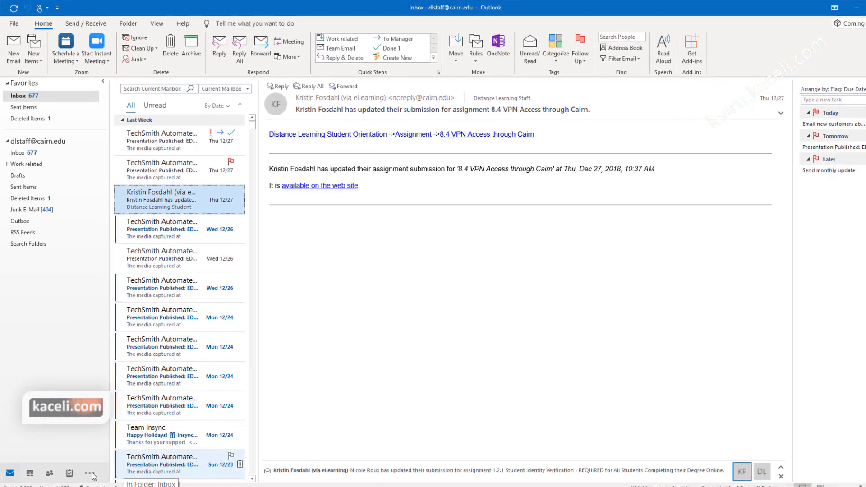
{"action": "left_click", "coordinate": [69, 473]}
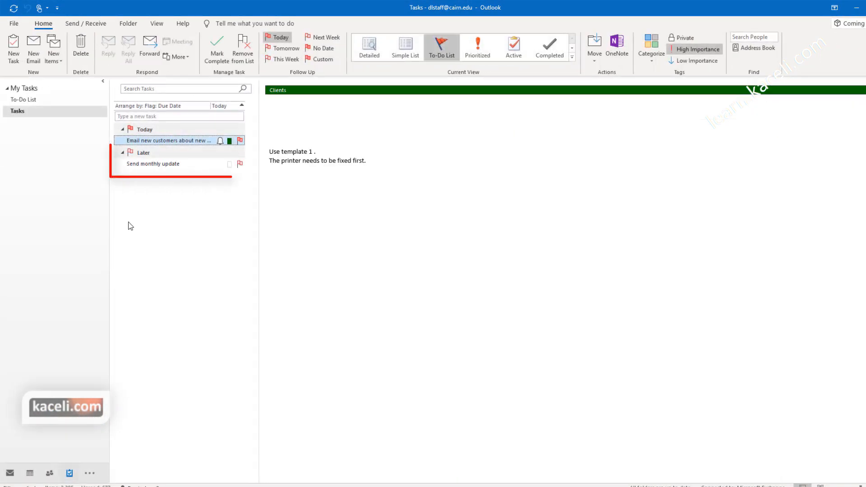
{"action": "left_click", "coordinate": [161, 165]}
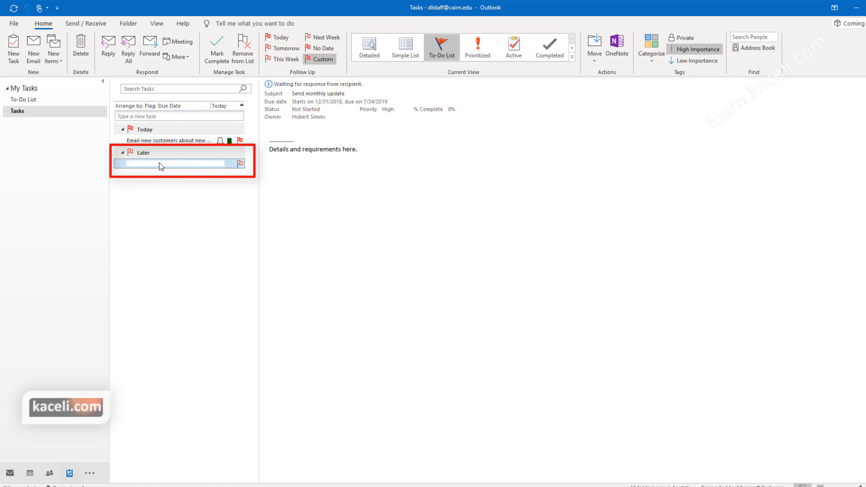
{"action": "double_click", "coordinate": [160, 164]}
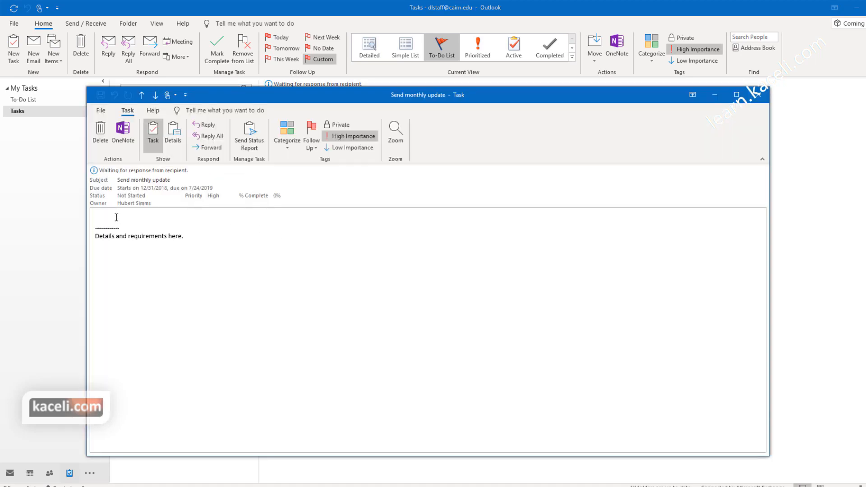
{"action": "left_click", "coordinate": [251, 145]}
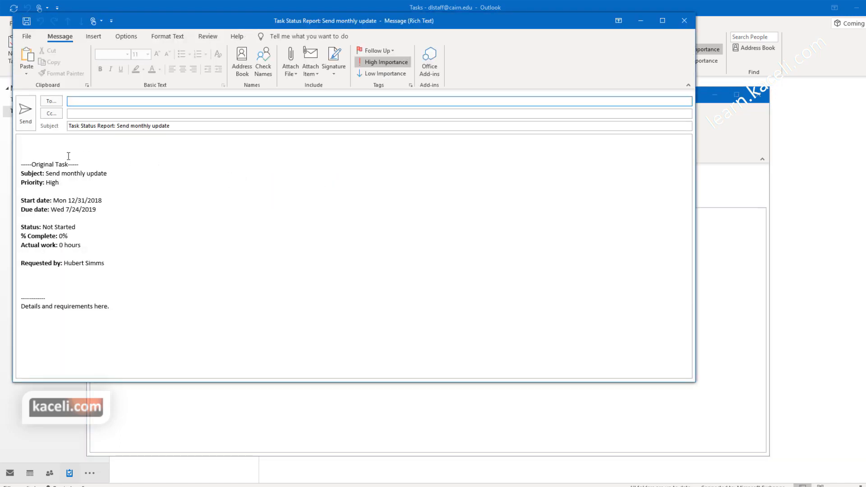
{"action": "left_click", "coordinate": [87, 173]}
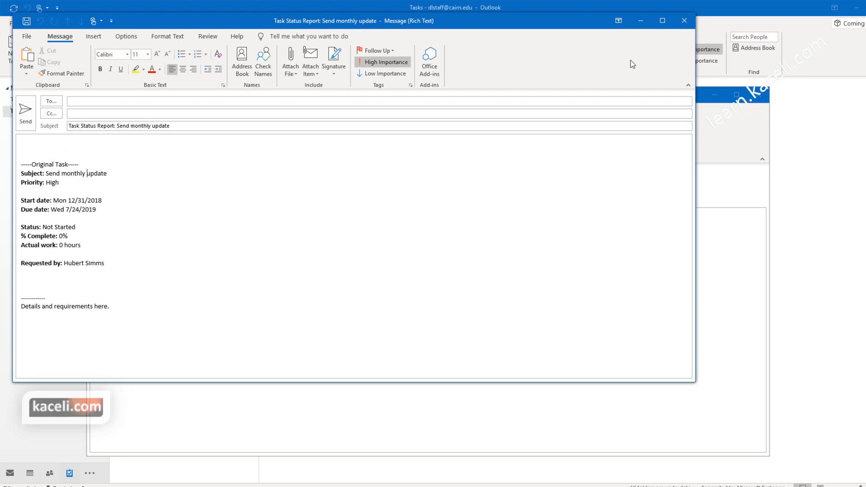
{"action": "left_click", "coordinate": [676, 27]}
{"action": "left_click", "coordinate": [456, 275]}
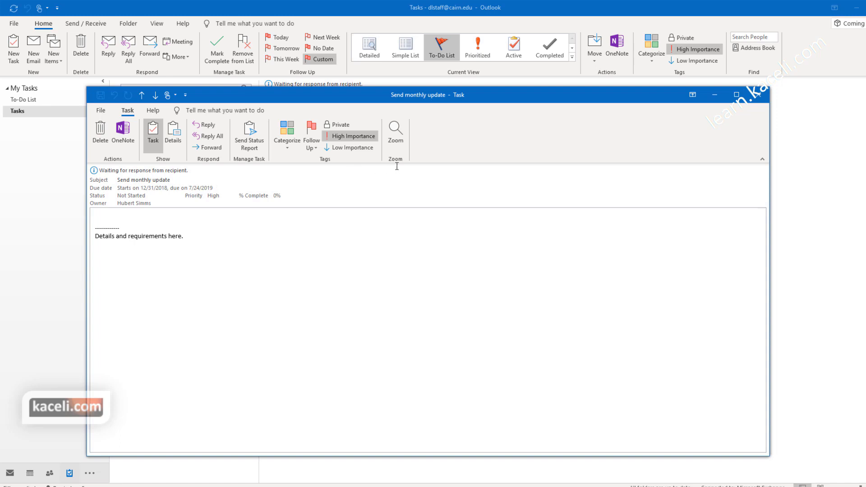
{"action": "left_click", "coordinate": [758, 95]}
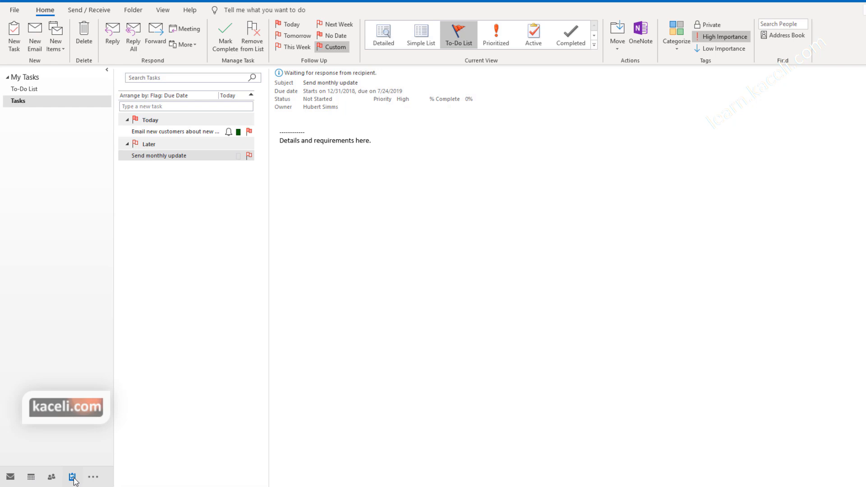
Step: Switch to Notes and raise the navigation bar's visible items from 4 to 5
{"action": "left_click", "coordinate": [93, 478]}
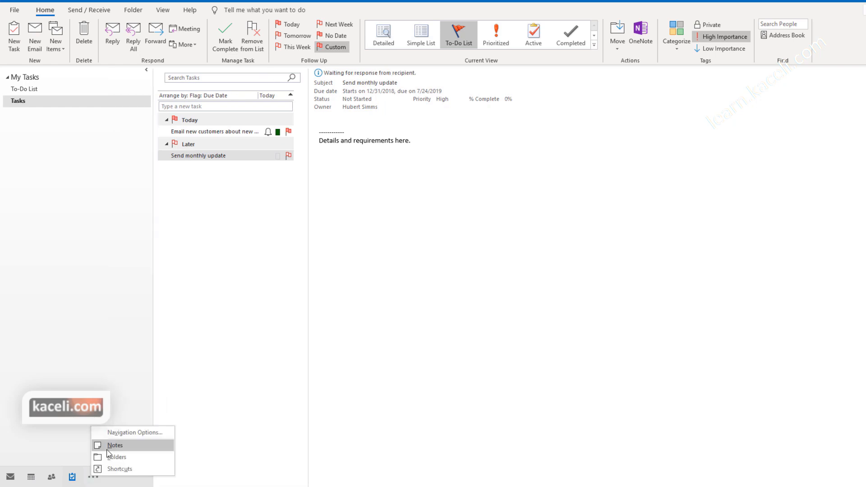
{"action": "left_click", "coordinate": [111, 446]}
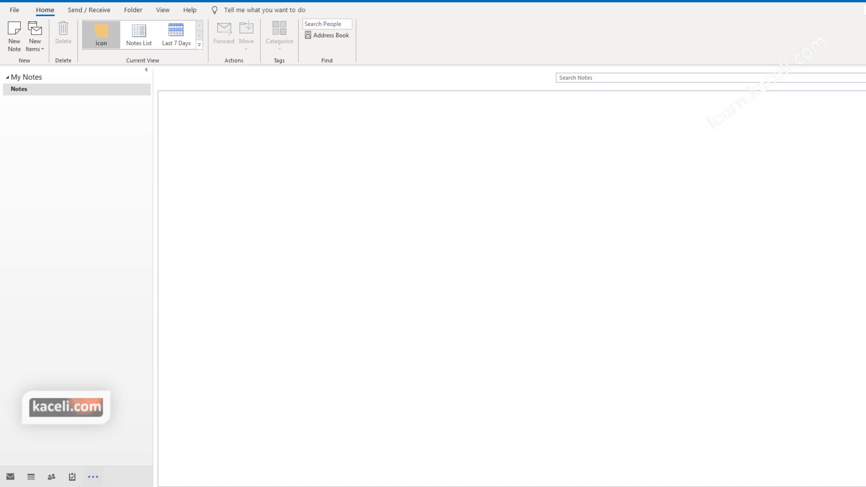
{"action": "left_click", "coordinate": [94, 477]}
{"action": "left_click", "coordinate": [136, 435]}
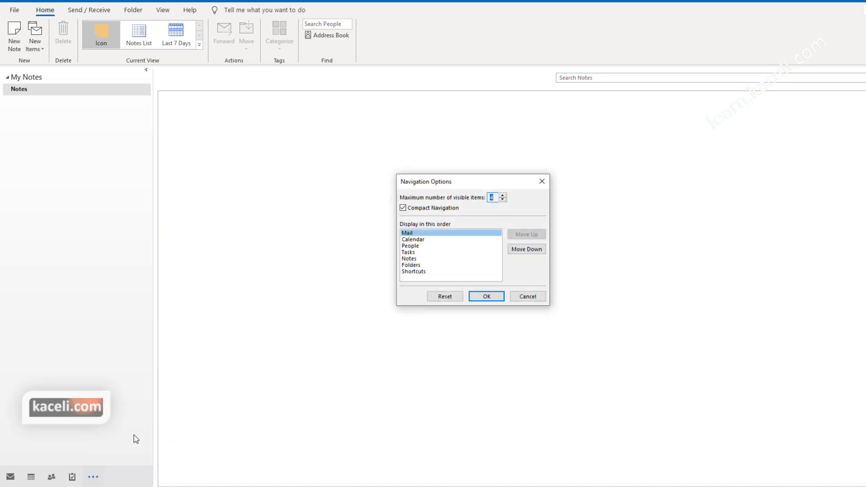
{"action": "left_click", "coordinate": [502, 195]}
{"action": "left_click", "coordinate": [486, 296]}
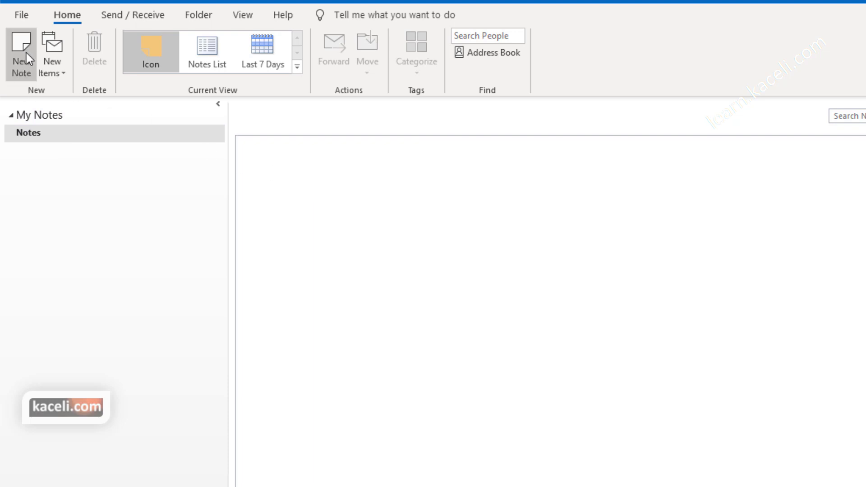
{"action": "left_click", "coordinate": [64, 75]}
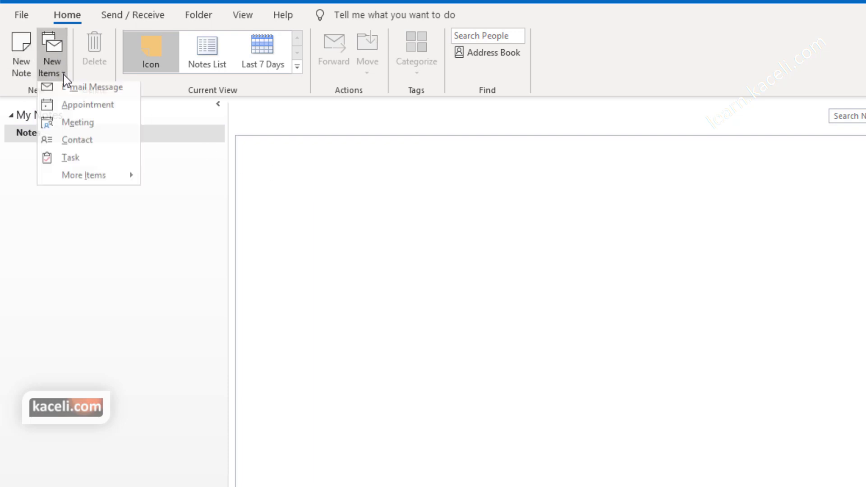
{"action": "left_click", "coordinate": [64, 74]}
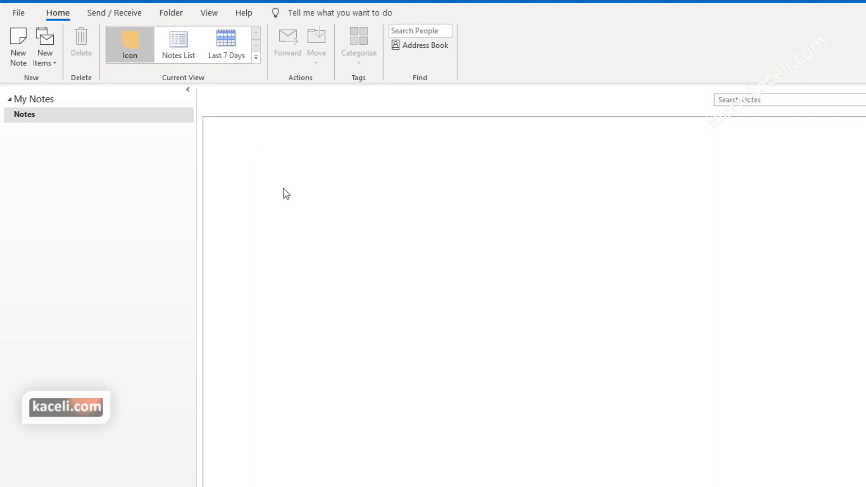
{"action": "left_click", "coordinate": [176, 47]}
{"action": "left_click", "coordinate": [145, 51]}
{"action": "left_click", "coordinate": [165, 53]}
{"action": "left_click", "coordinate": [240, 42]}
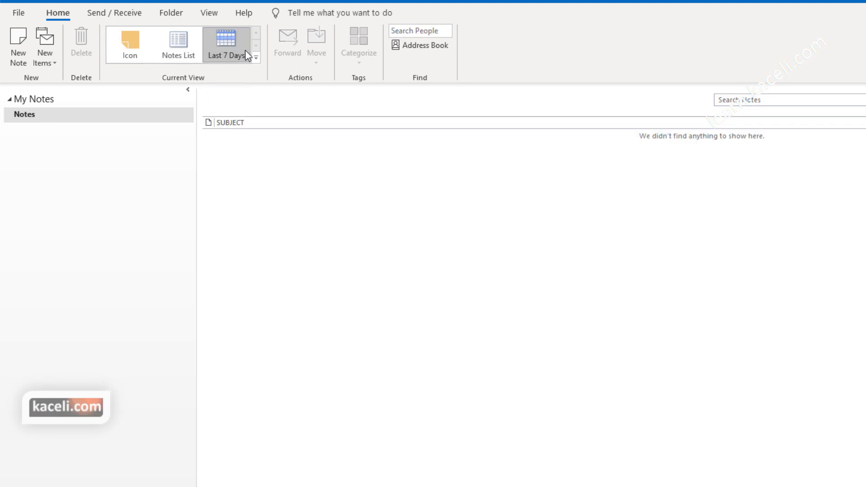
{"action": "left_click", "coordinate": [255, 57]}
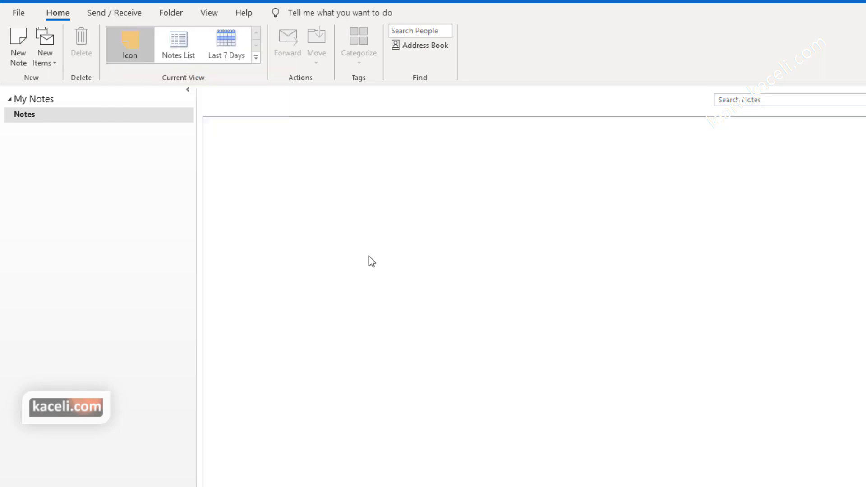
Step: Create the 'Using Microsoft Outlook Tutorial' note, removing its 'New note.' first line
{"action": "left_click", "coordinate": [18, 41]}
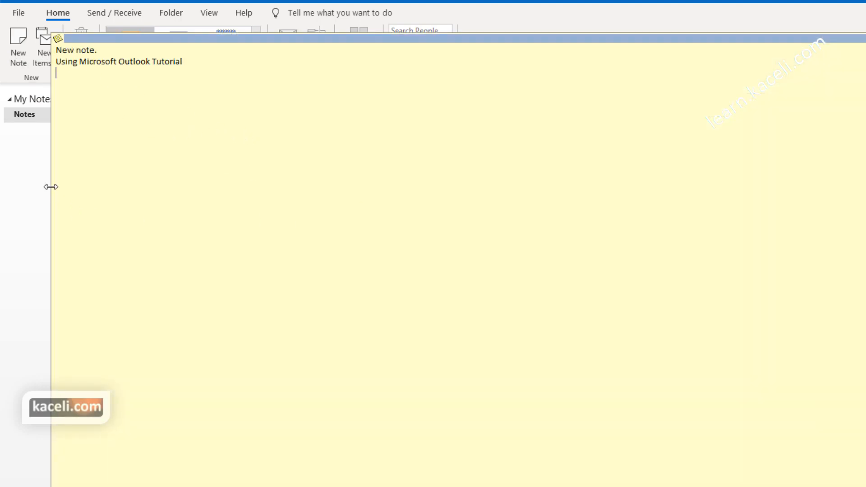
{"action": "key", "text": "Escape"}
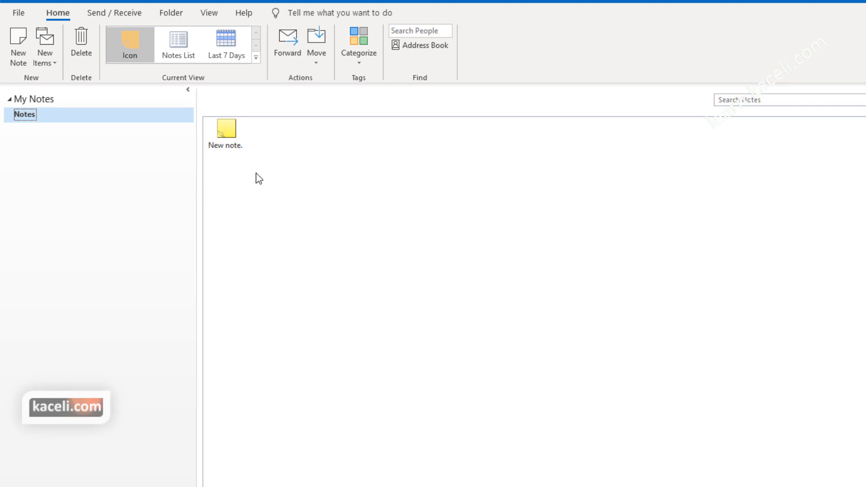
{"action": "double_click", "coordinate": [226, 130]}
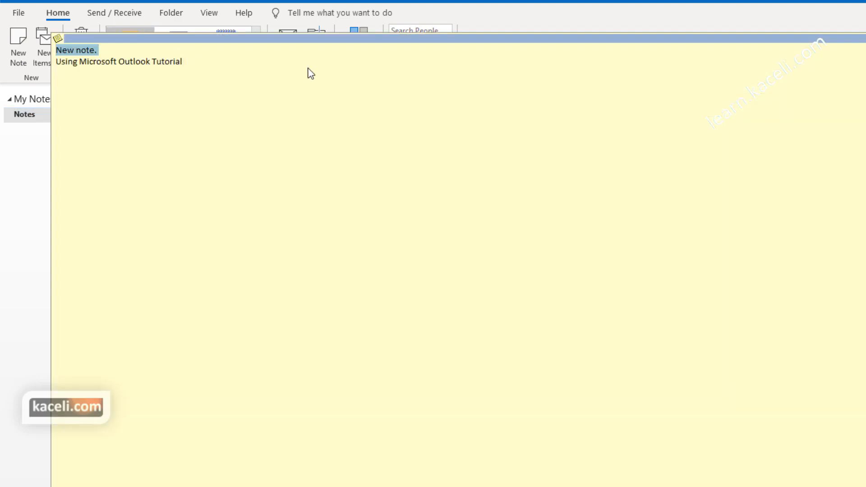
{"action": "key", "text": "Delete"}
{"action": "key", "text": "Escape"}
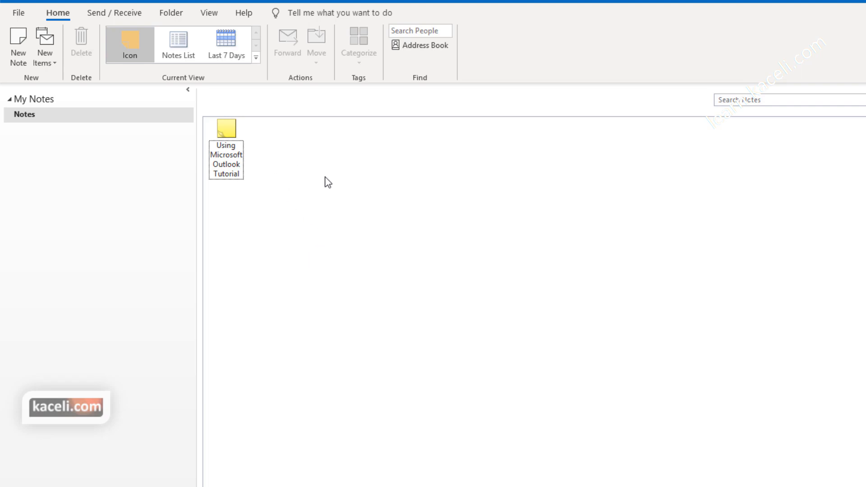
Step: Add a second blank note, shrinking its window before closing it
{"action": "left_click", "coordinate": [21, 42]}
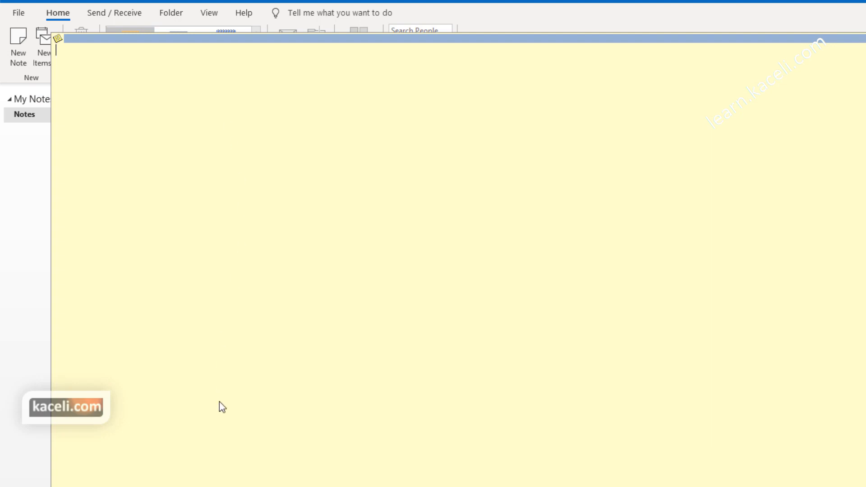
{"action": "left_click_drag", "start_coordinate": [53, 251], "coordinate": [306, 282]}
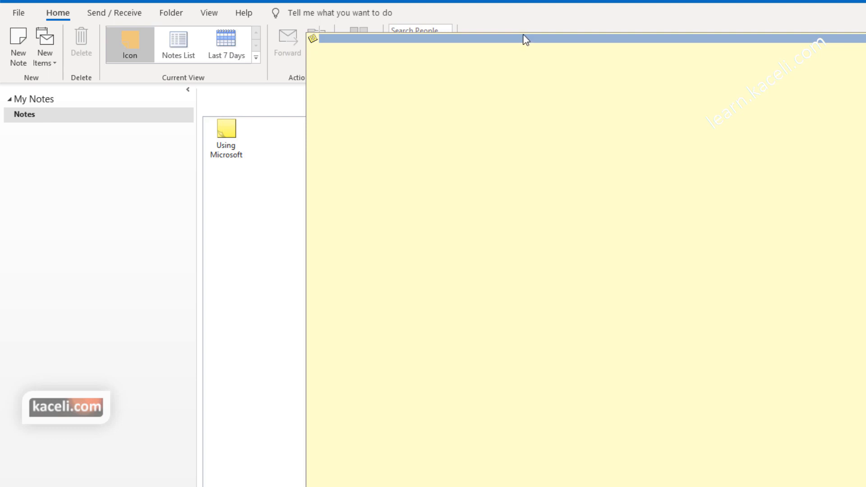
{"action": "key", "text": "Escape"}
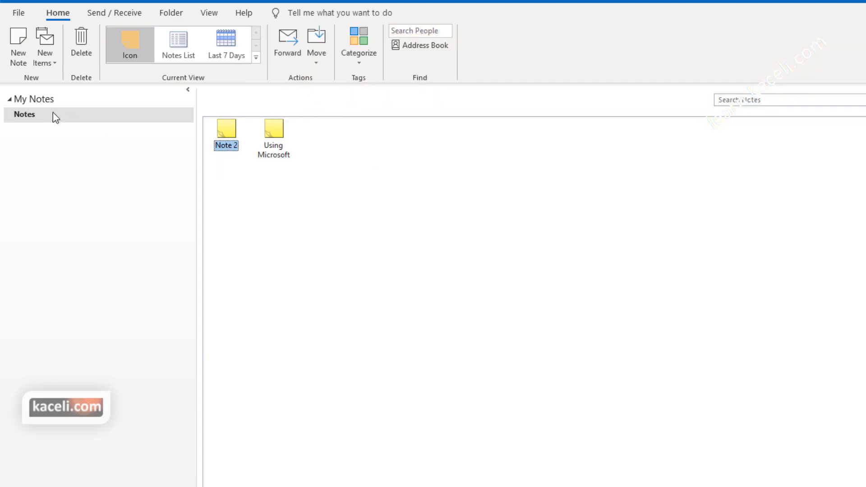
Step: Start a Share Notes invitation for the Notes folder from its context menu
{"action": "right_click", "coordinate": [52, 114]}
{"action": "mouse_move", "coordinate": [90, 246]}
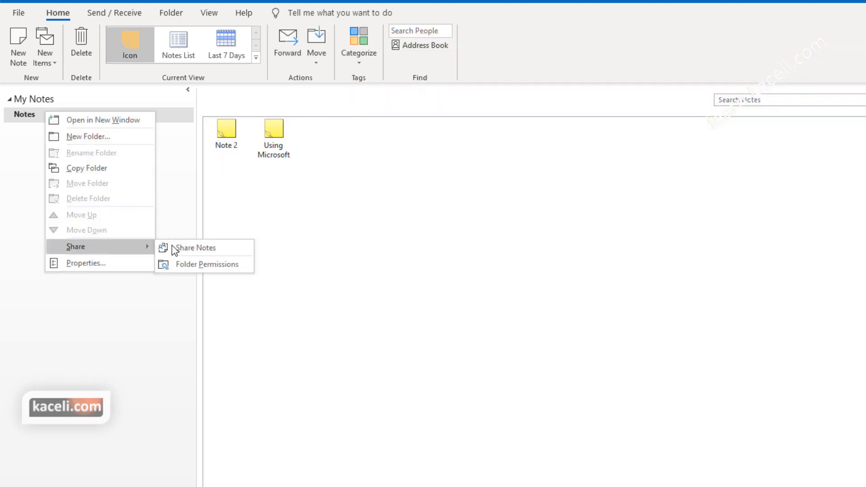
{"action": "left_click", "coordinate": [204, 251]}
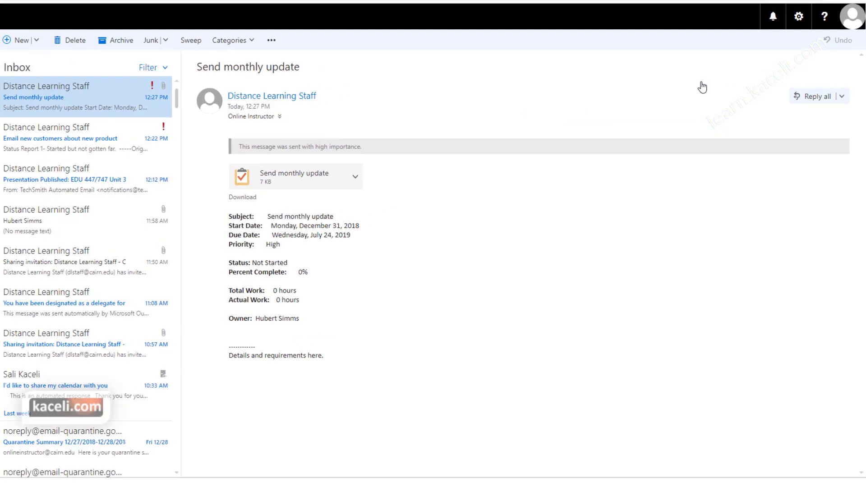
Step: Go to the Inbox and sweep rules page in the web mail Options
{"action": "left_click", "coordinate": [799, 20]}
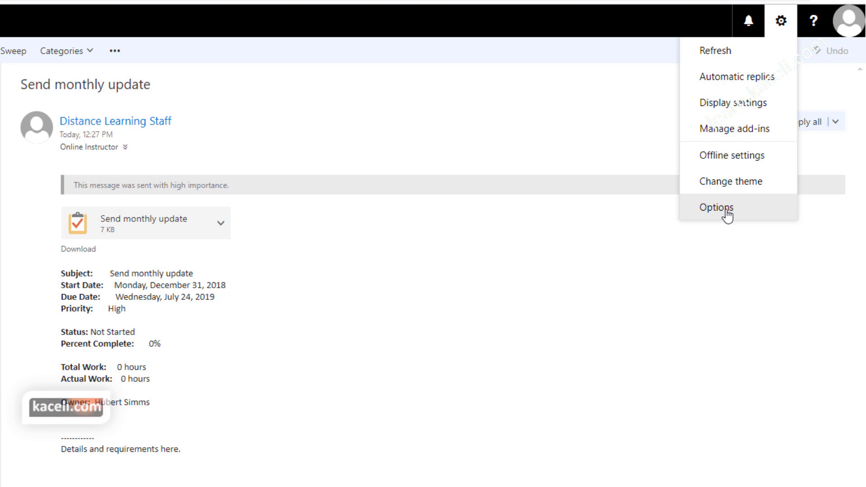
{"action": "left_click", "coordinate": [727, 216]}
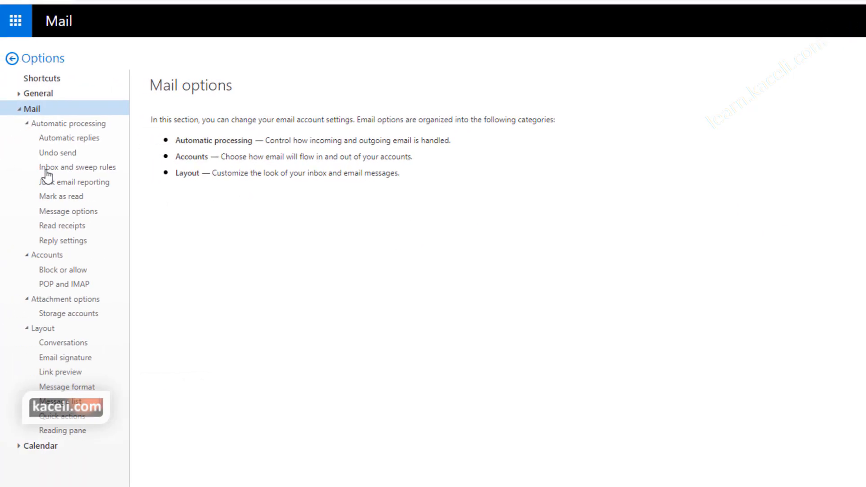
{"action": "left_click", "coordinate": [54, 169]}
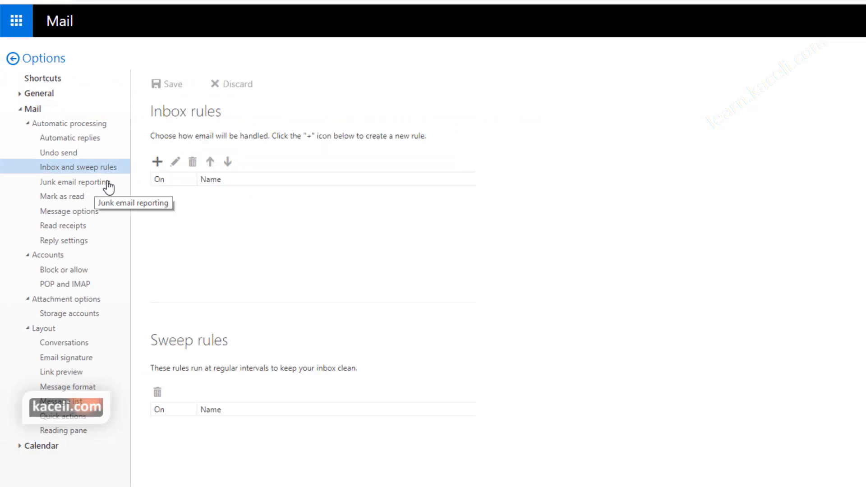
Step: Create an inbox rule 'Forward email' applying to all messages, with the Forward the message to action
{"action": "left_click", "coordinate": [157, 163]}
{"action": "type", "text": "Forward email"}
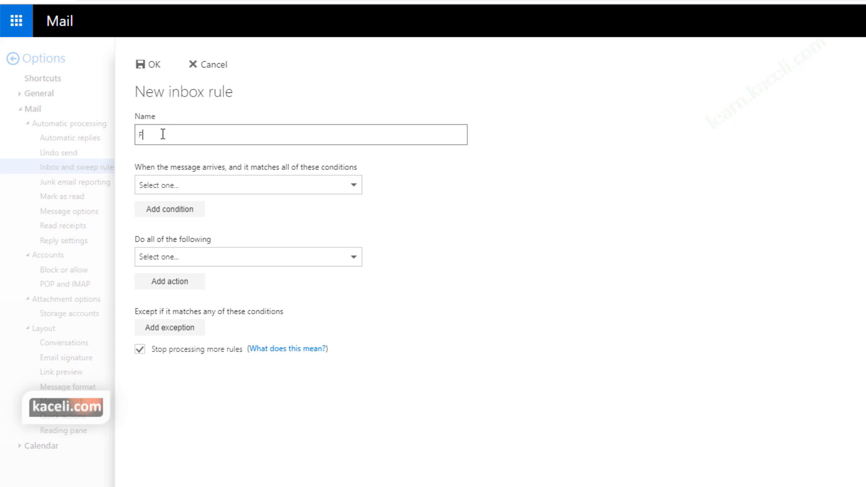
{"action": "left_click", "coordinate": [208, 191]}
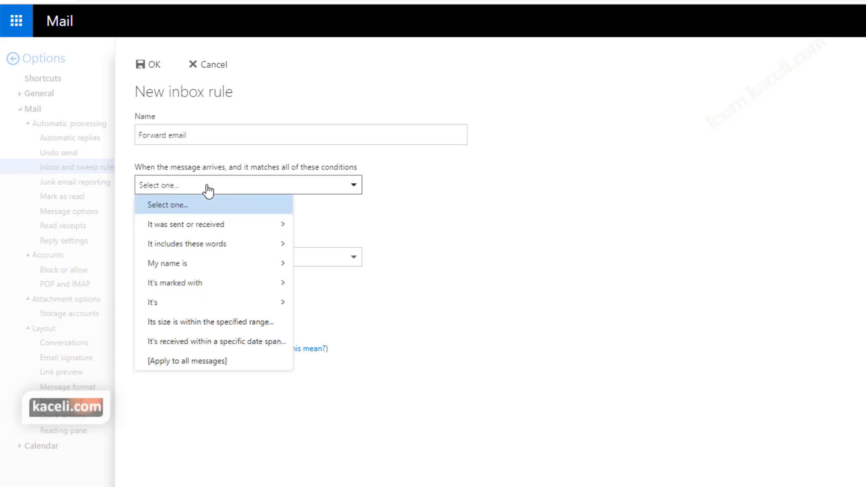
{"action": "left_click", "coordinate": [186, 363]}
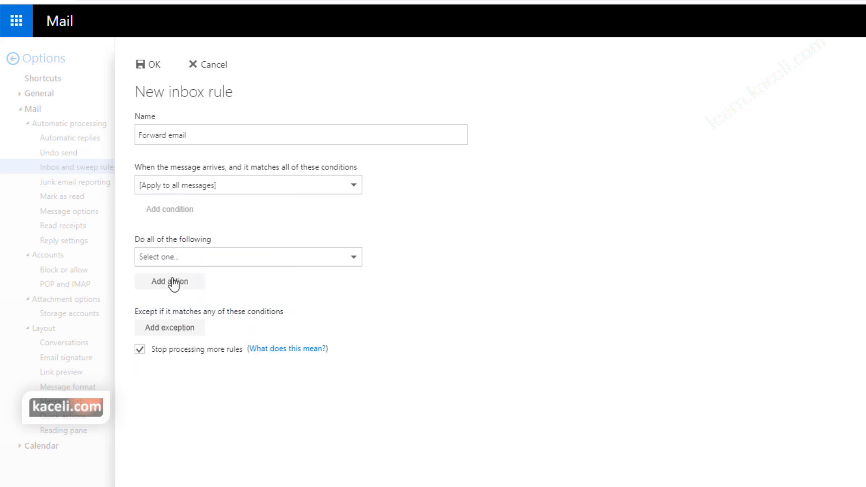
{"action": "left_click", "coordinate": [208, 263]}
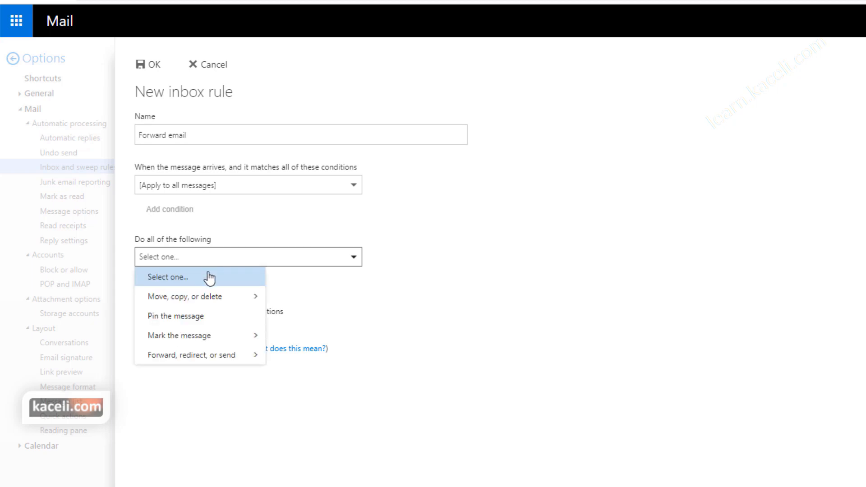
{"action": "mouse_move", "coordinate": [210, 361]}
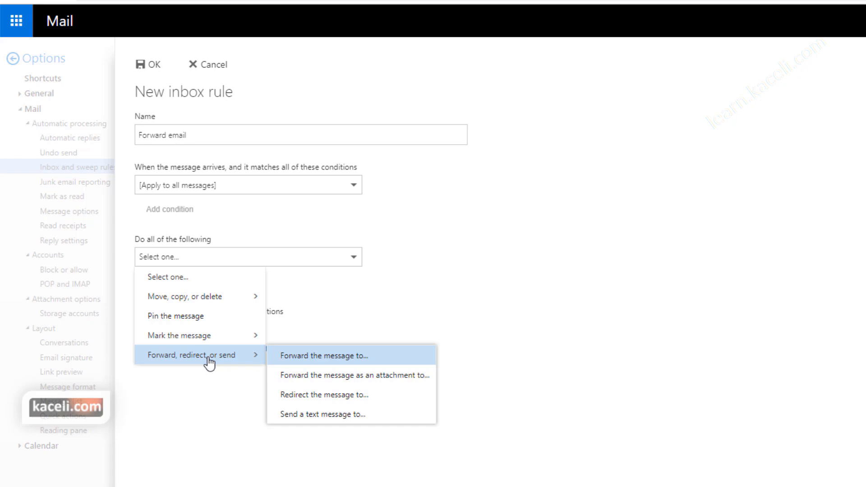
{"action": "left_click", "coordinate": [314, 363]}
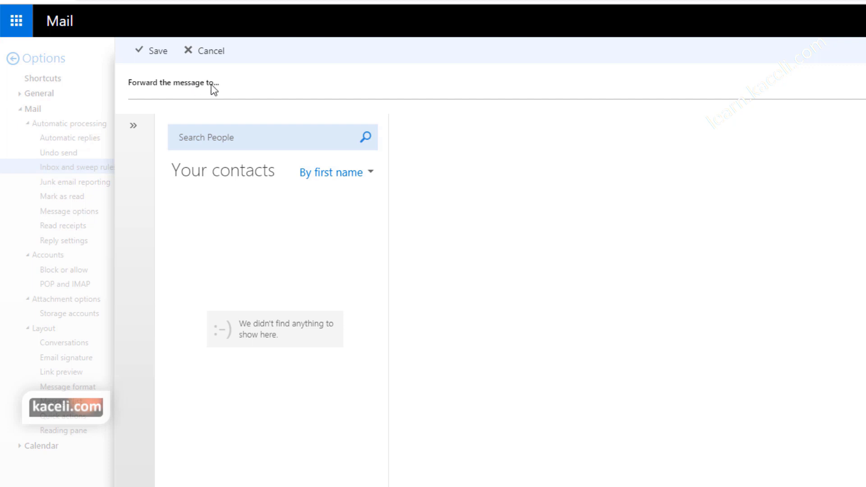
Step: Set Distance Learning Staff as the forwarding recipient and save the Forward email rule
{"action": "left_click", "coordinate": [247, 79]}
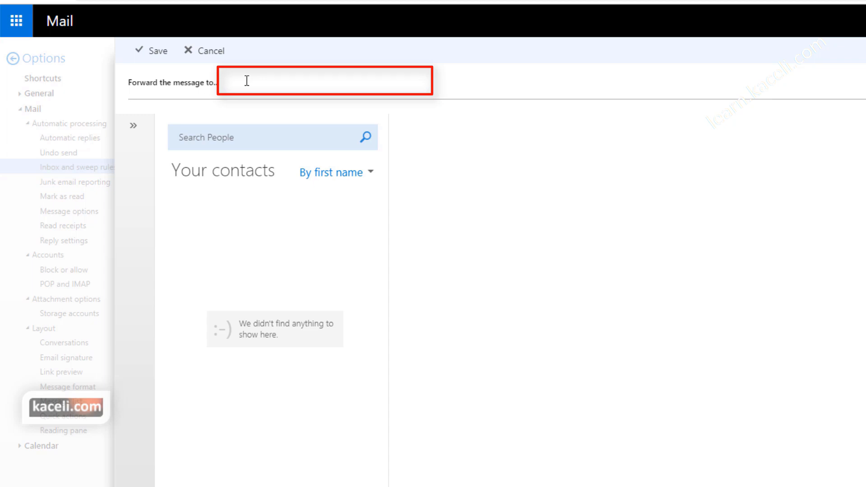
{"action": "type", "text": "di"}
{"action": "left_click", "coordinate": [289, 116]}
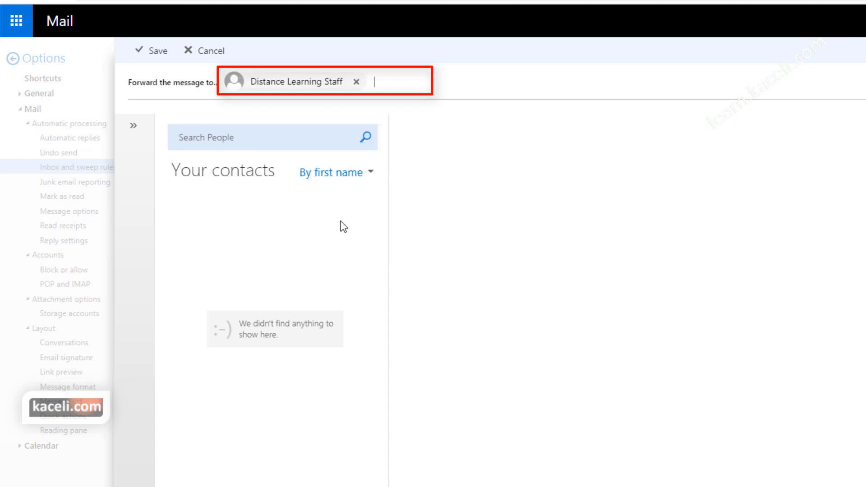
{"action": "left_click", "coordinate": [153, 50]}
{"action": "left_click", "coordinate": [151, 67]}
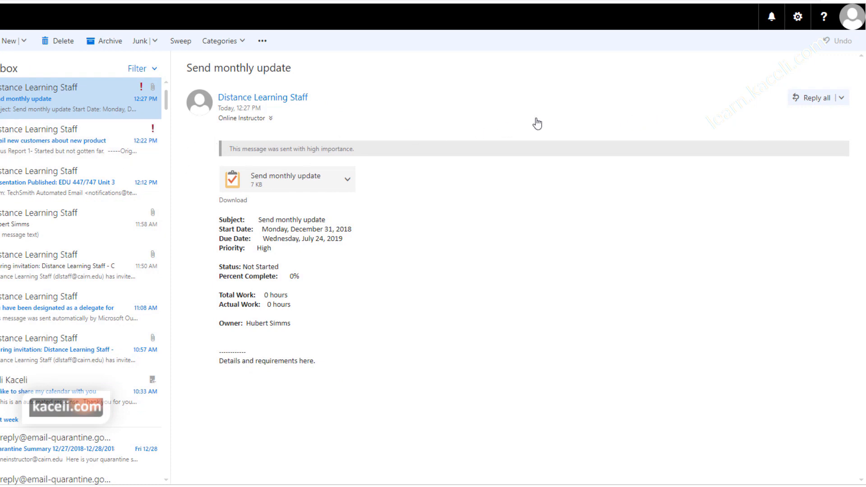
Step: Uncheck On for the Forward email rule under Options > Inbox and sweep rules
{"action": "left_click", "coordinate": [797, 17]}
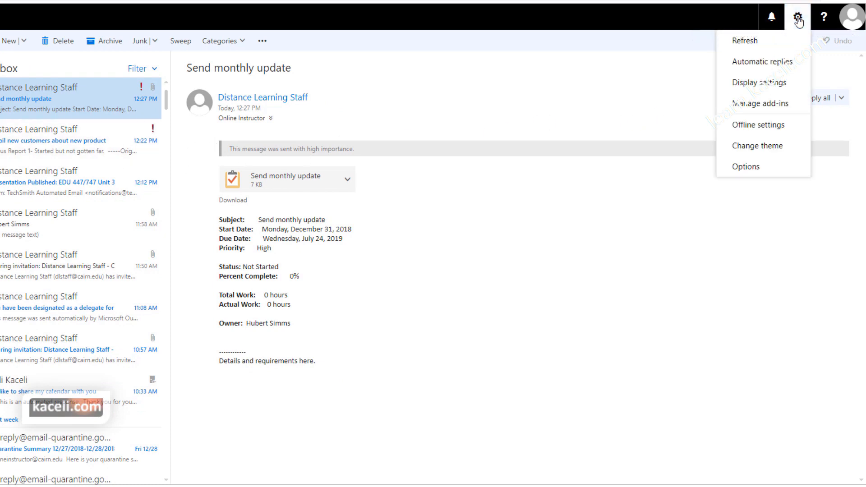
{"action": "left_click", "coordinate": [744, 171]}
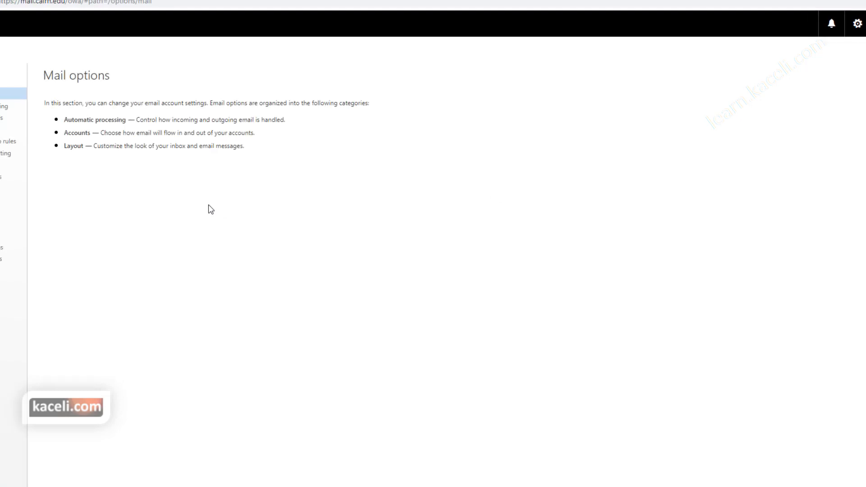
{"action": "left_click", "coordinate": [60, 153]}
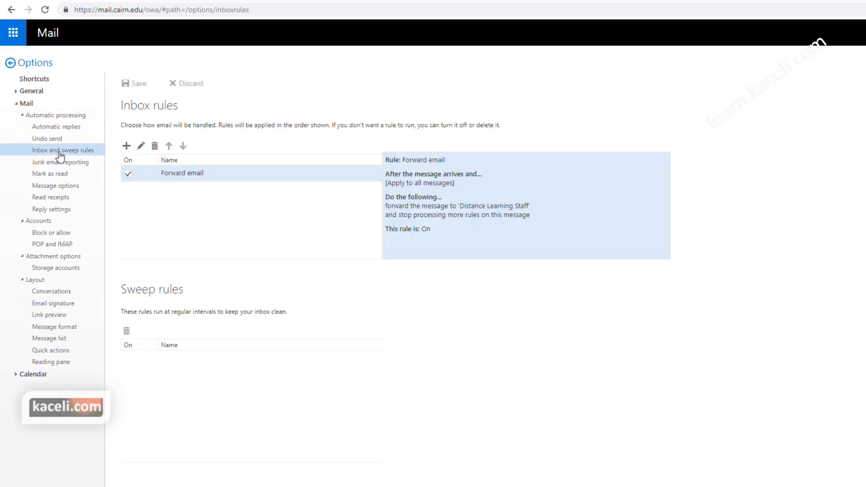
{"action": "left_click", "coordinate": [128, 174]}
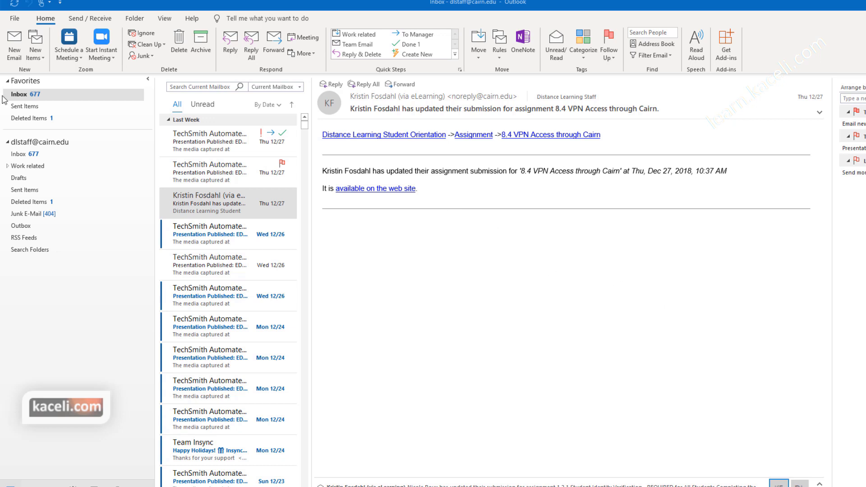
Step: Go to File > Open & Export and launch the Import/Export wizard
{"action": "left_click", "coordinate": [15, 21]}
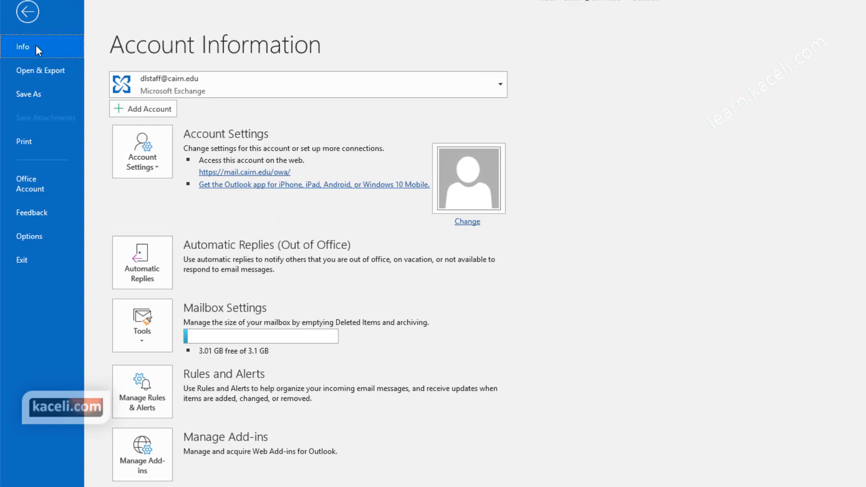
{"action": "left_click", "coordinate": [30, 14]}
{"action": "left_click", "coordinate": [16, 19]}
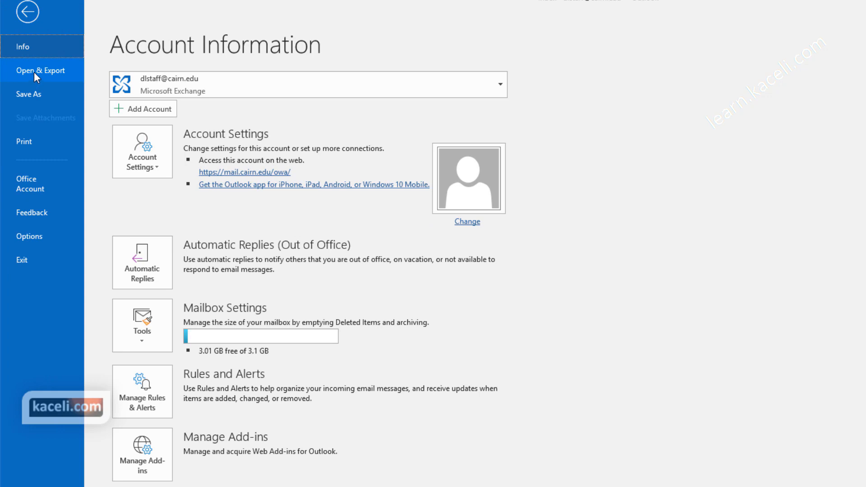
{"action": "left_click", "coordinate": [33, 72]}
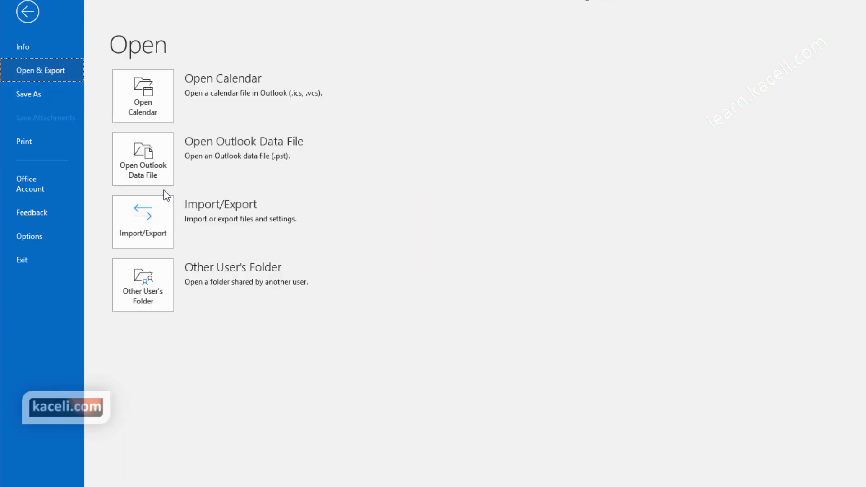
{"action": "left_click", "coordinate": [157, 242]}
Step: Export the whole mailbox with subfolders to backup.pst as an Outlook Data File, without a password
{"action": "left_click", "coordinate": [591, 261]}
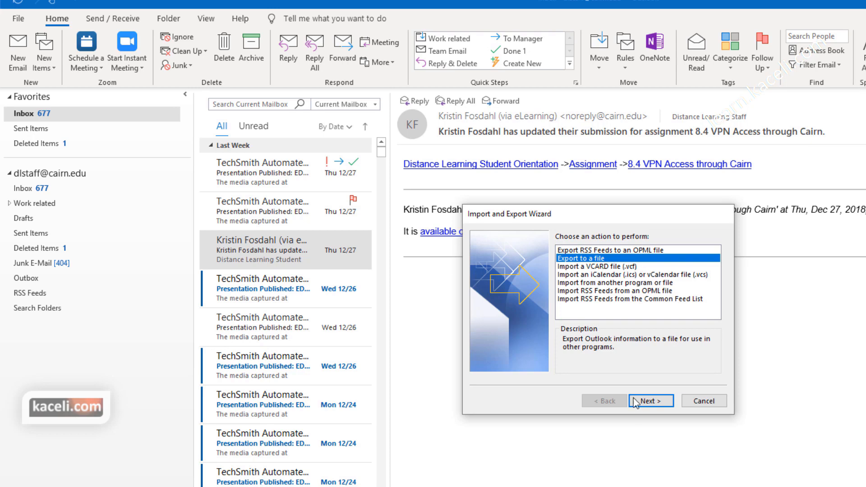
{"action": "left_click", "coordinate": [657, 401]}
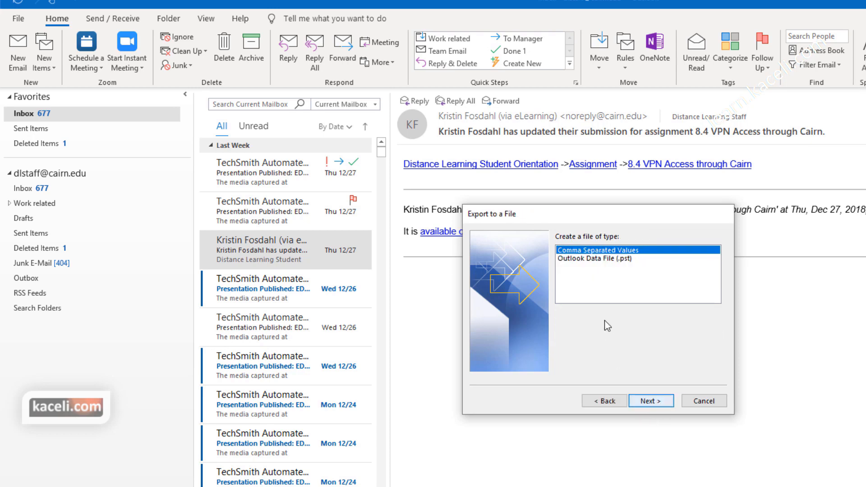
{"action": "left_click", "coordinate": [592, 259]}
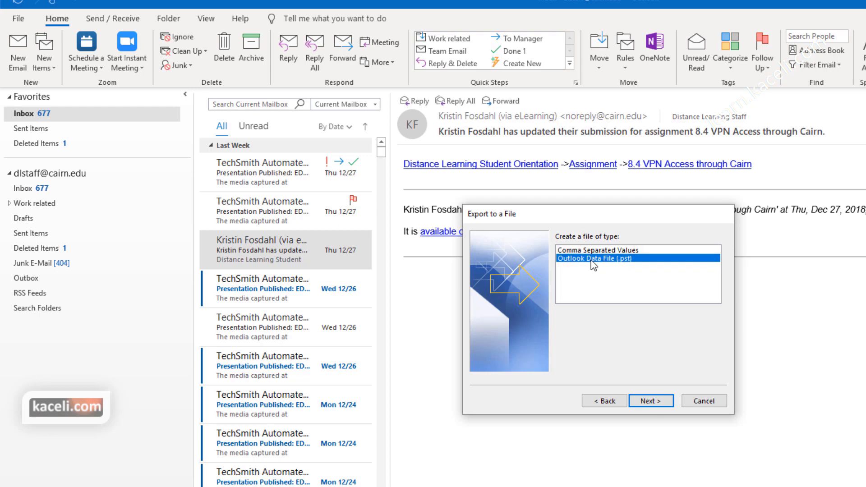
{"action": "left_click", "coordinate": [652, 401]}
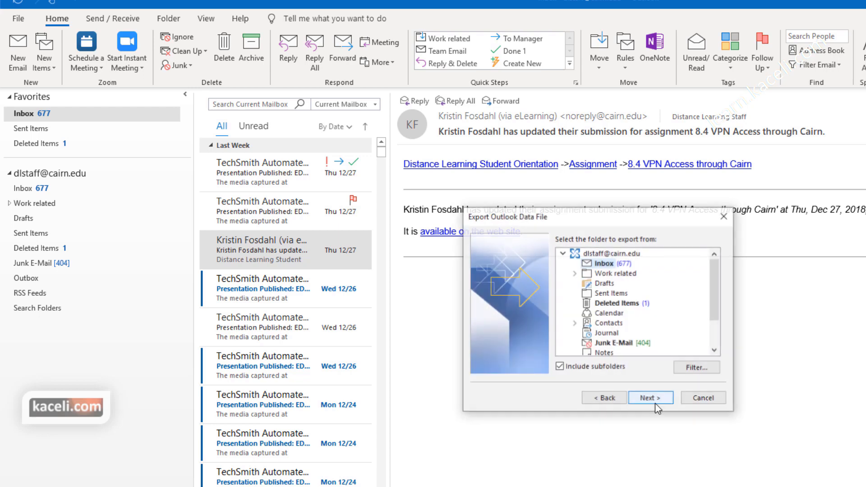
{"action": "left_click", "coordinate": [599, 255]}
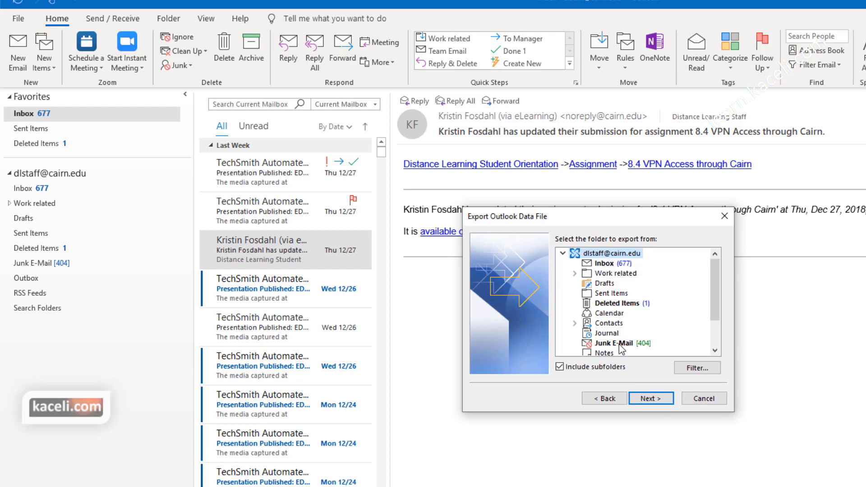
{"action": "left_click", "coordinate": [649, 402]}
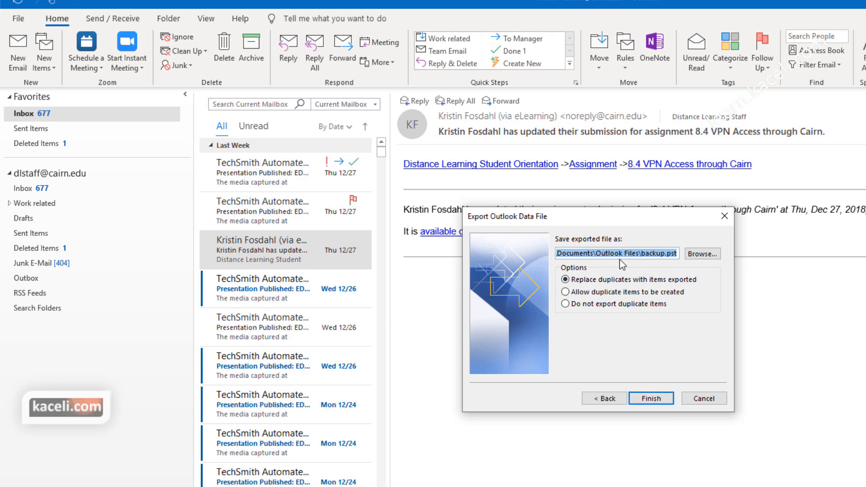
{"action": "left_click", "coordinate": [651, 398]}
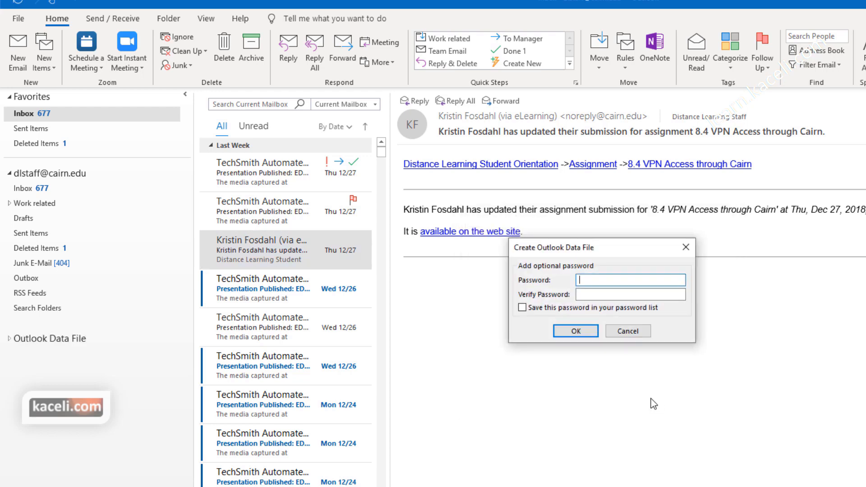
{"action": "left_click", "coordinate": [574, 332]}
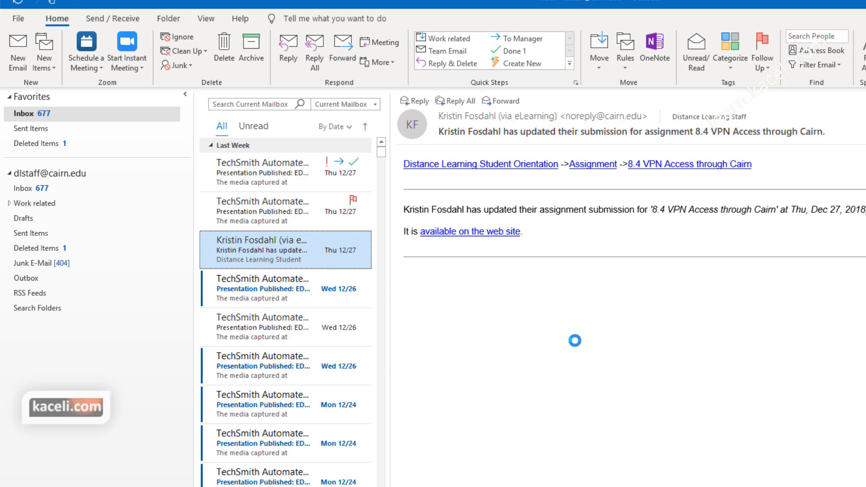
Step: Open backup.pst through Open & Export > Open Outlook Data File
{"action": "left_click", "coordinate": [18, 19]}
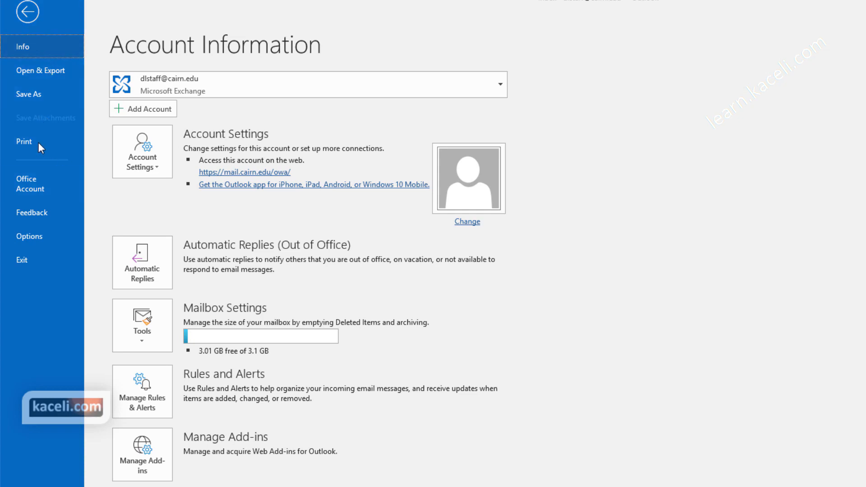
{"action": "left_click", "coordinate": [37, 71]}
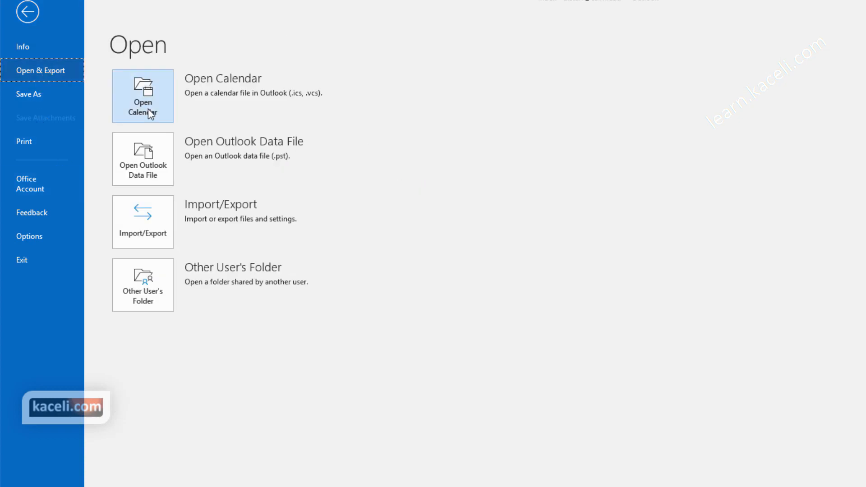
{"action": "left_click", "coordinate": [158, 177]}
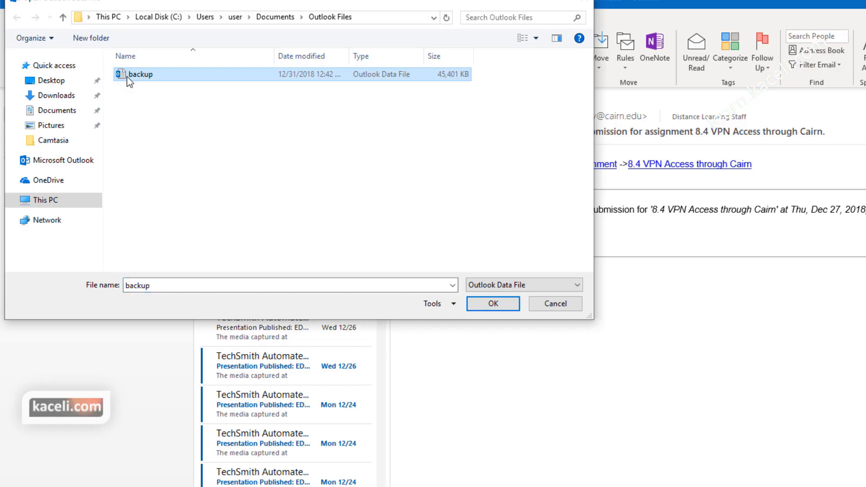
{"action": "left_click", "coordinate": [500, 306]}
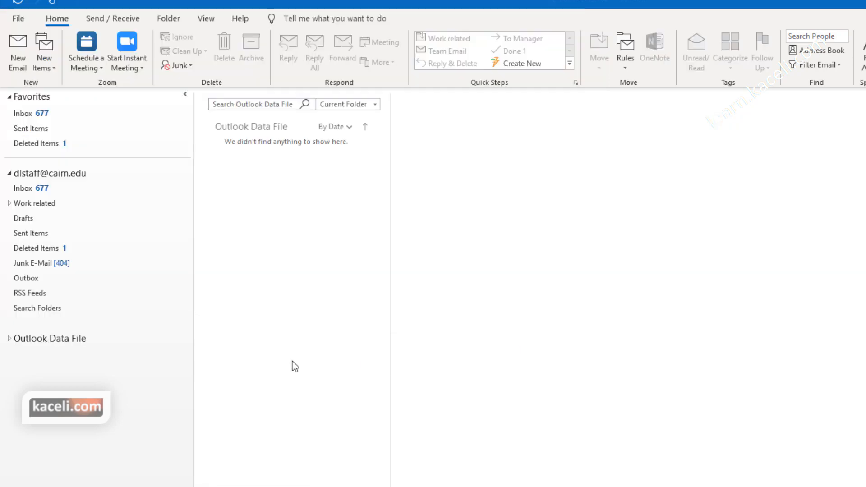
Step: Expand the Outlook Data File and browse its Inbox, Junk E-Mail and Drafts folders
{"action": "left_click", "coordinate": [9, 339]}
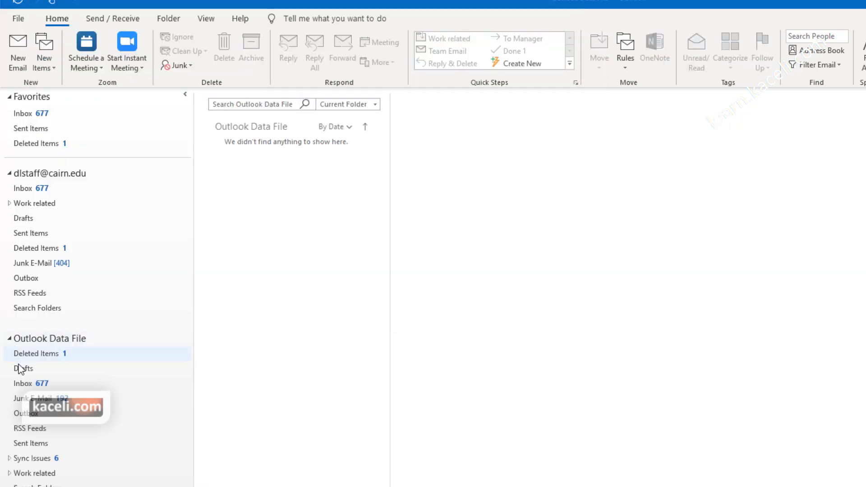
{"action": "left_click", "coordinate": [23, 383]}
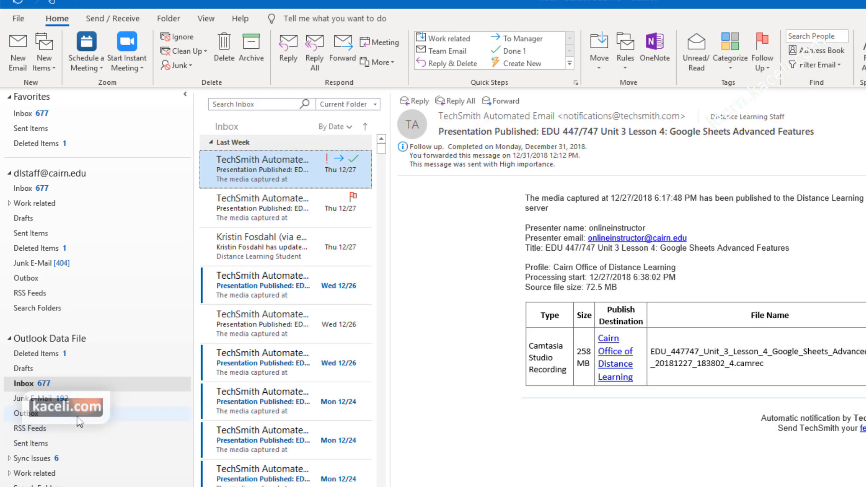
{"action": "left_click", "coordinate": [41, 399]}
{"action": "left_click", "coordinate": [26, 370]}
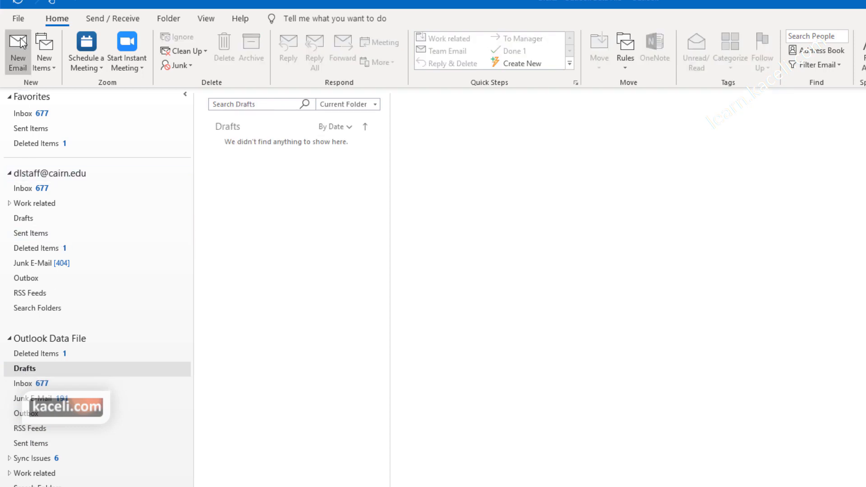
{"action": "left_click", "coordinate": [32, 339]}
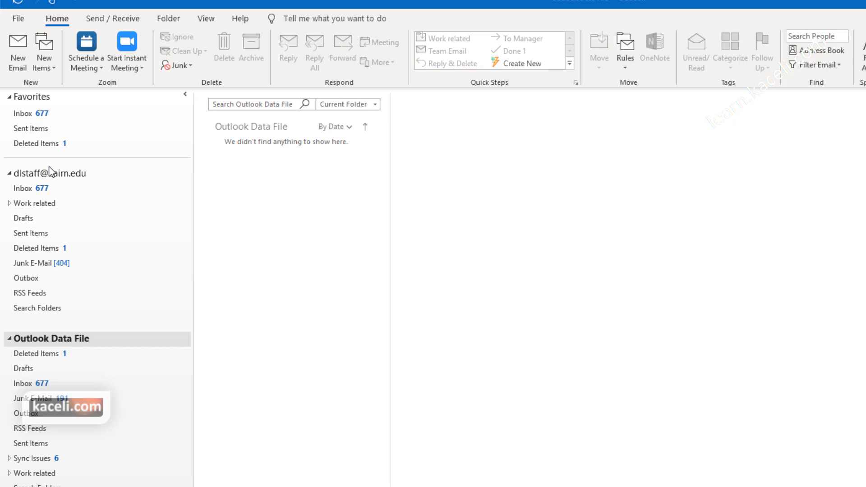
Step: Start importing from another program or file, choosing Outlook Data File (.pst) as the type
{"action": "left_click", "coordinate": [18, 18]}
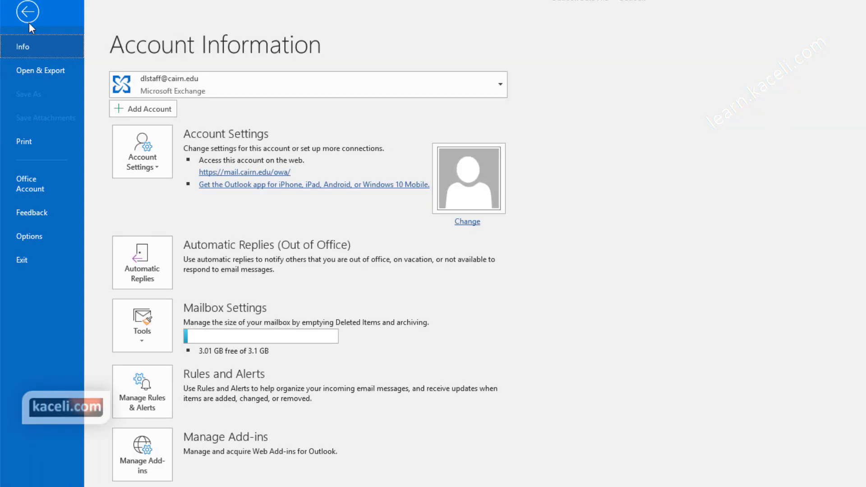
{"action": "left_click", "coordinate": [47, 74]}
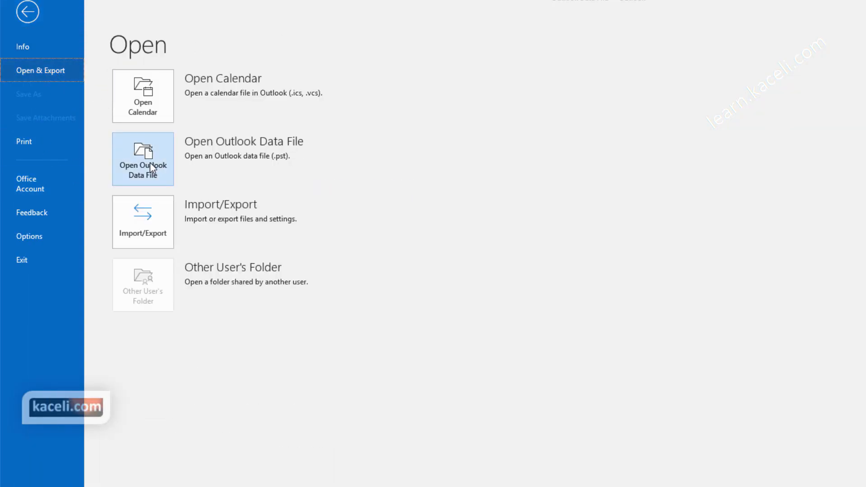
{"action": "left_click", "coordinate": [157, 239]}
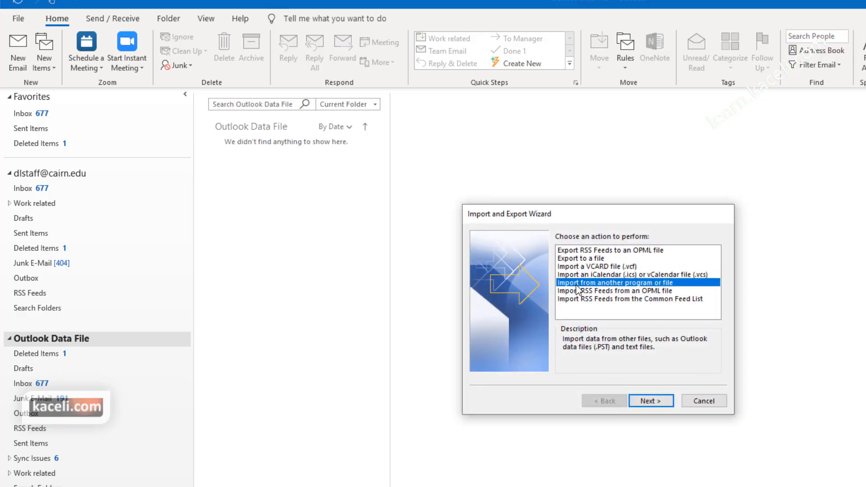
{"action": "left_click", "coordinate": [659, 405]}
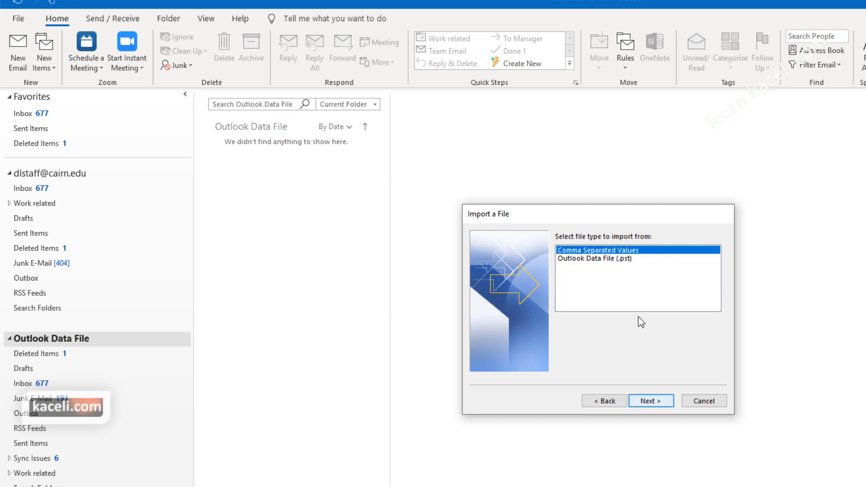
{"action": "left_click", "coordinate": [609, 259]}
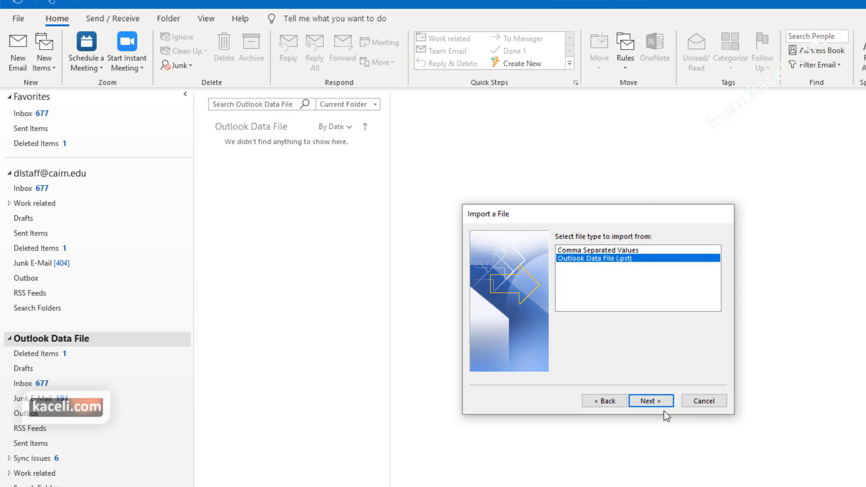
{"action": "left_click", "coordinate": [659, 400]}
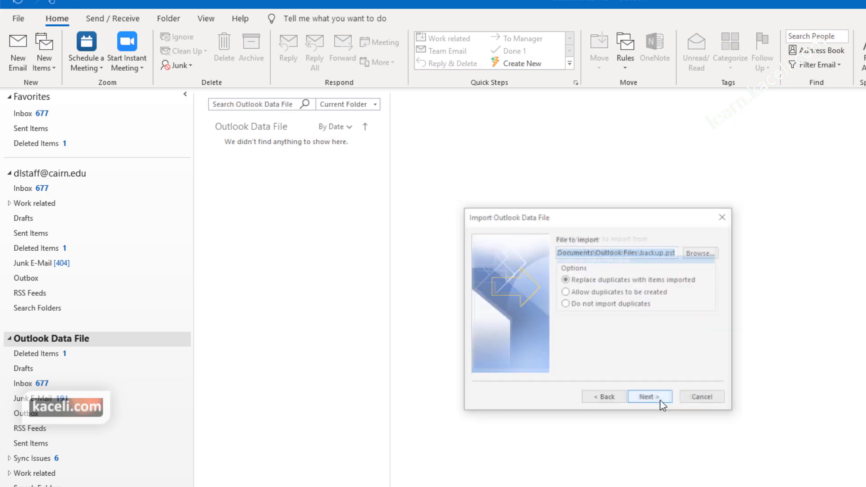
Step: Check the backup.pst import path, cancel the import, and switch to People with Ctrl+3
{"action": "left_click", "coordinate": [665, 251]}
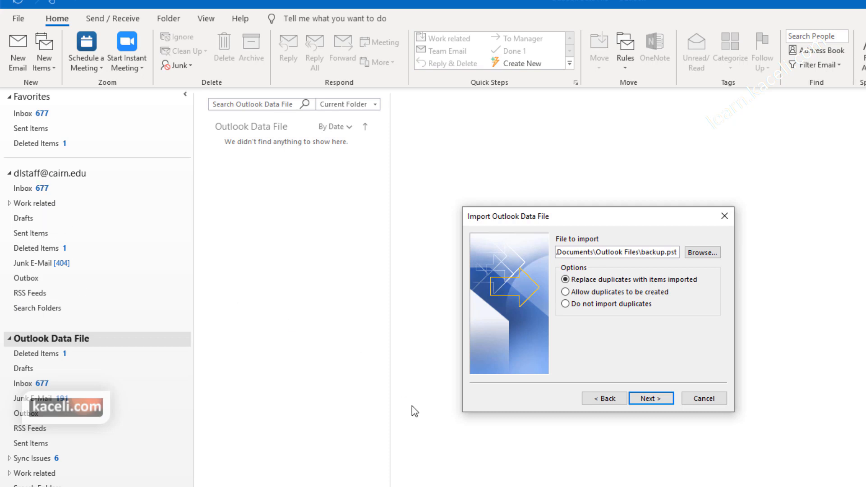
{"action": "left_click", "coordinate": [708, 401]}
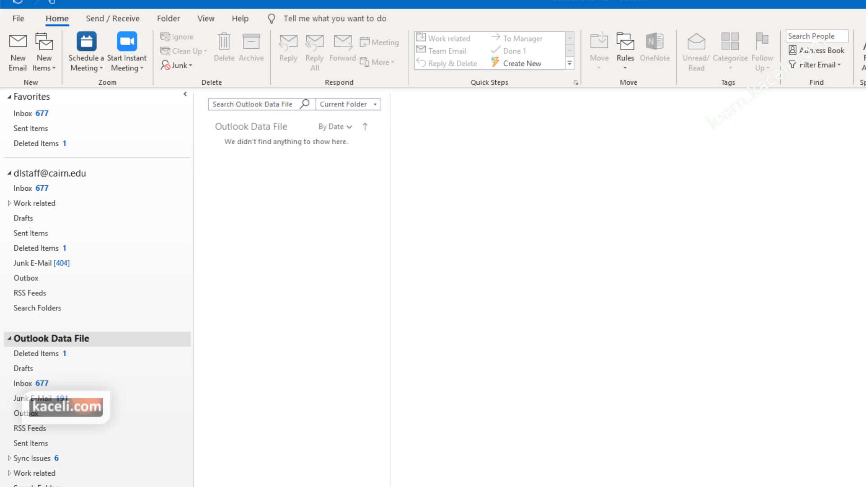
{"action": "key", "text": "ctrl+3"}
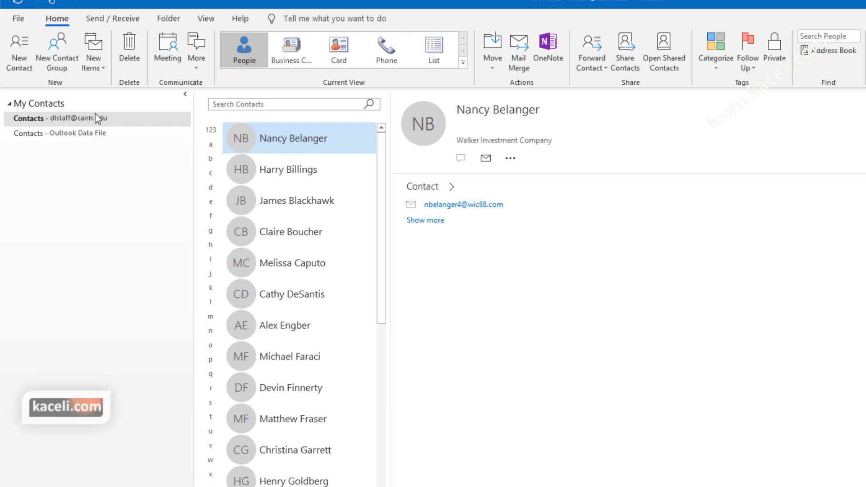
Step: Open the File tab's Account Information page for the Exchange account
{"action": "left_click", "coordinate": [18, 20]}
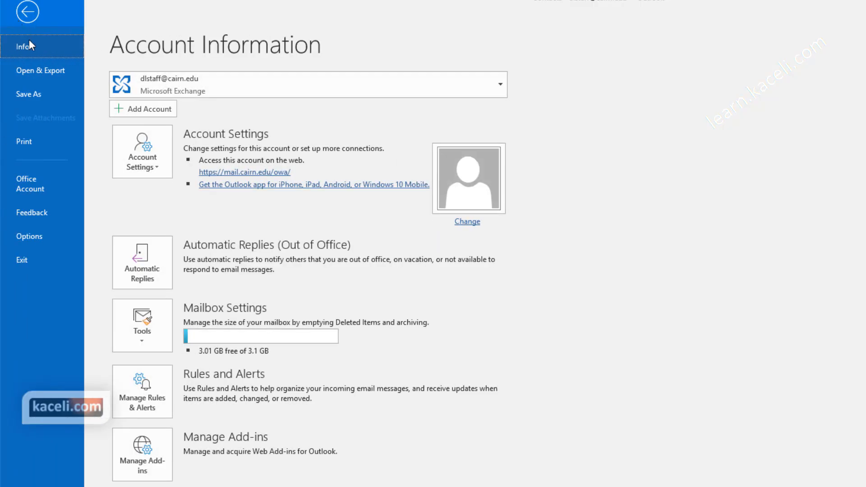
Step: Set up an Outlook Data File (.pst) export of the Contacts folder
{"action": "left_click", "coordinate": [49, 73]}
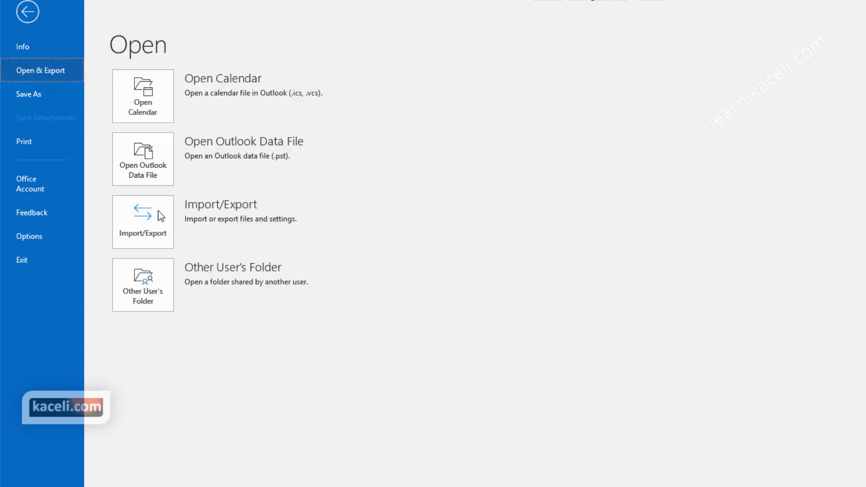
{"action": "left_click", "coordinate": [154, 245]}
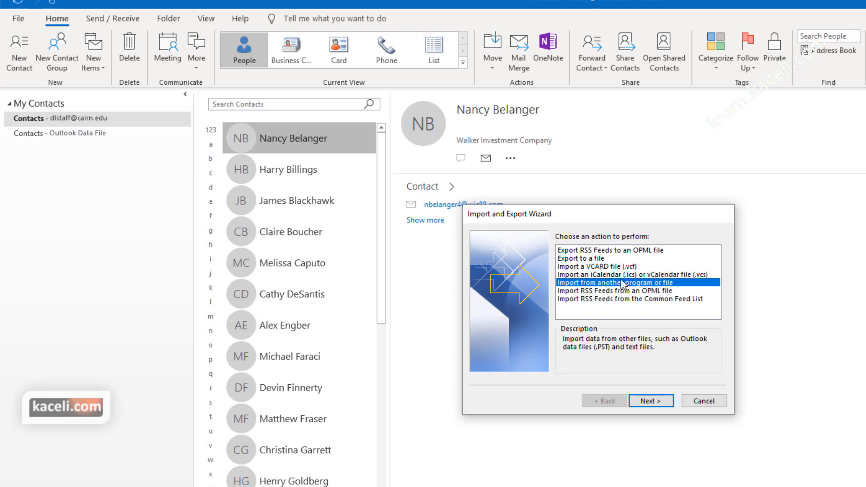
{"action": "left_click", "coordinate": [586, 259]}
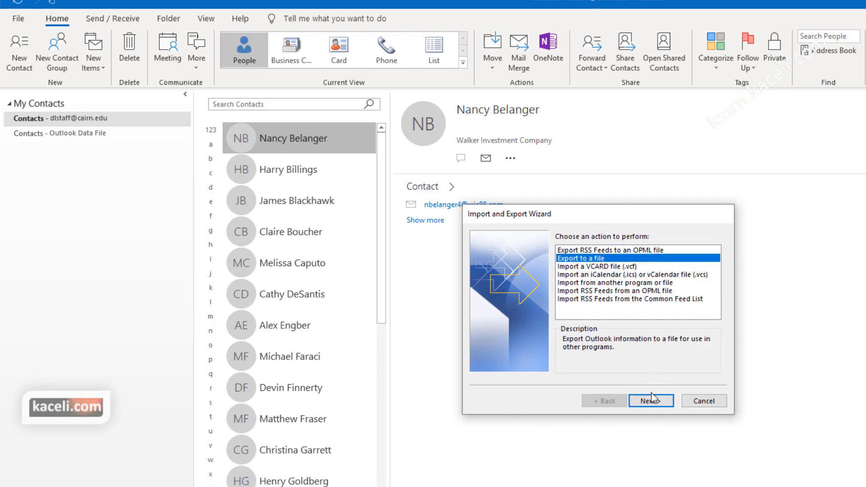
{"action": "left_click", "coordinate": [656, 405]}
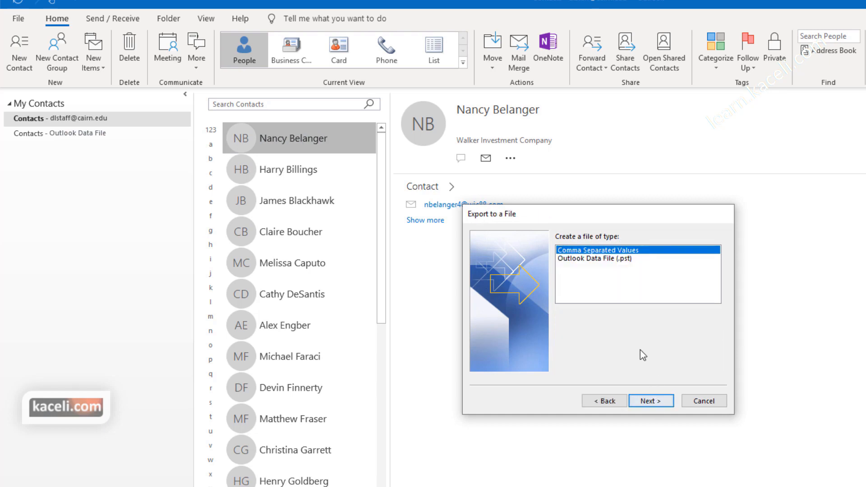
{"action": "left_click", "coordinate": [616, 259]}
{"action": "left_click", "coordinate": [662, 401]}
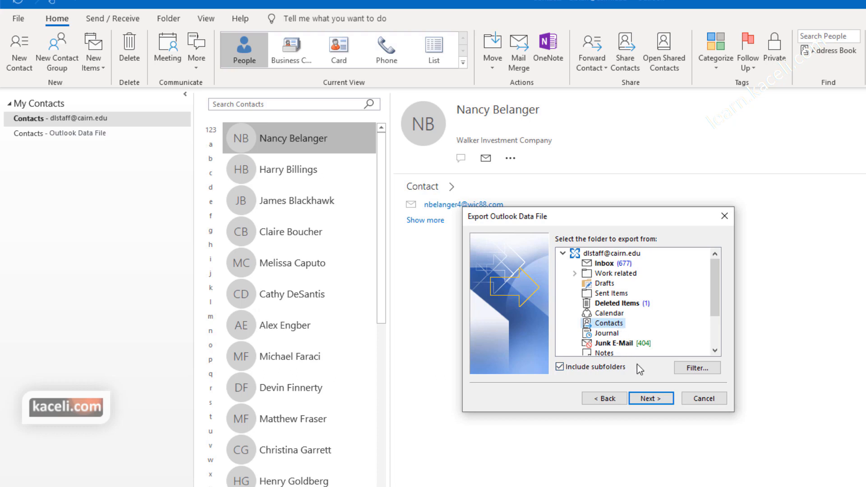
{"action": "left_click", "coordinate": [650, 398]}
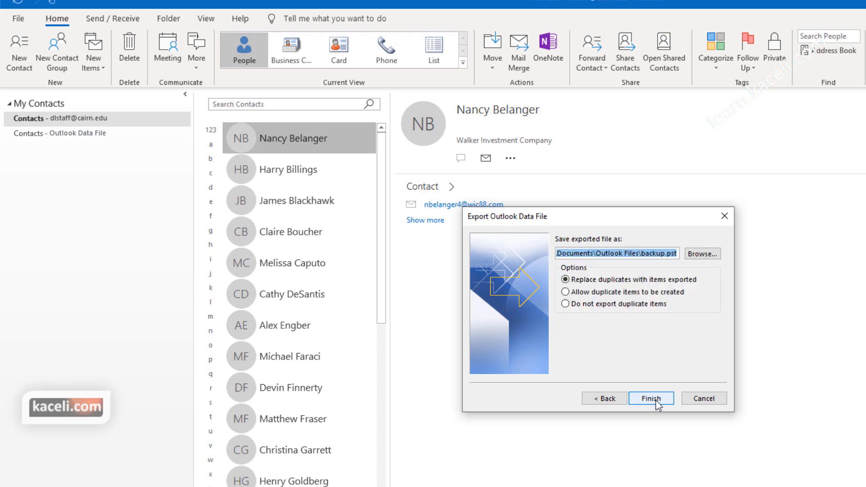
Step: Name the export file contacts.pst and create it without a password
{"action": "left_click_drag", "start_coordinate": [664, 253], "coordinate": [644, 253]}
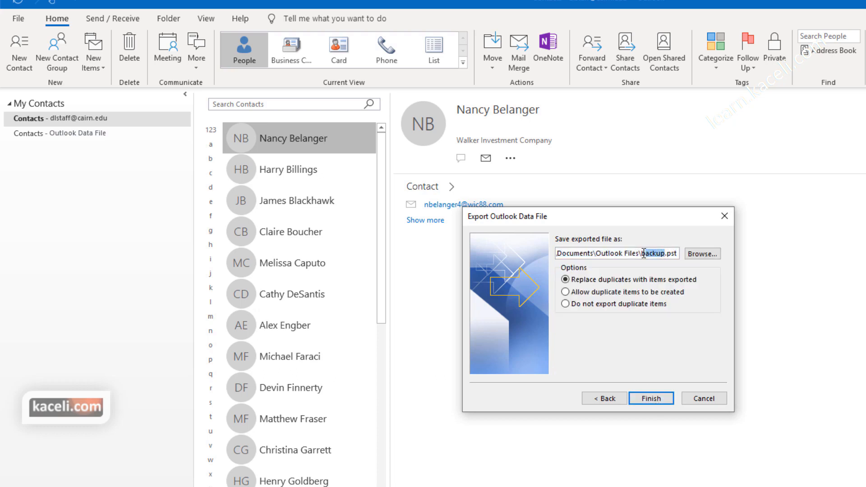
{"action": "type", "text": "contacts"}
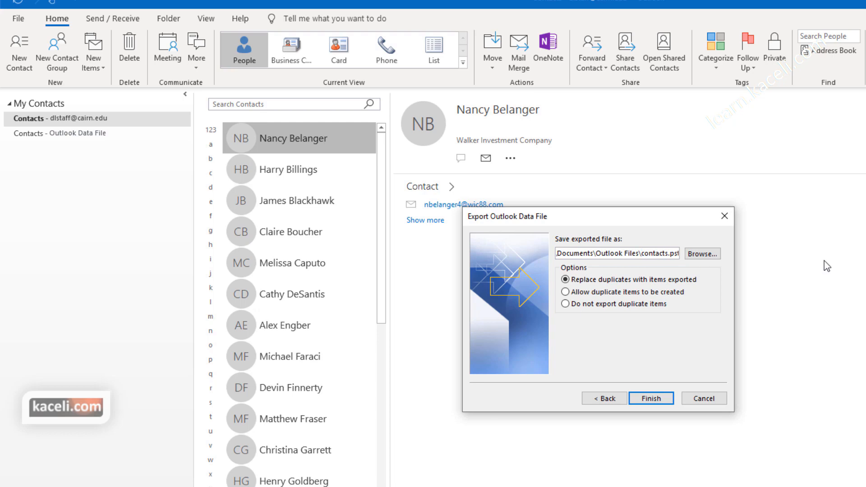
{"action": "left_click", "coordinate": [659, 399]}
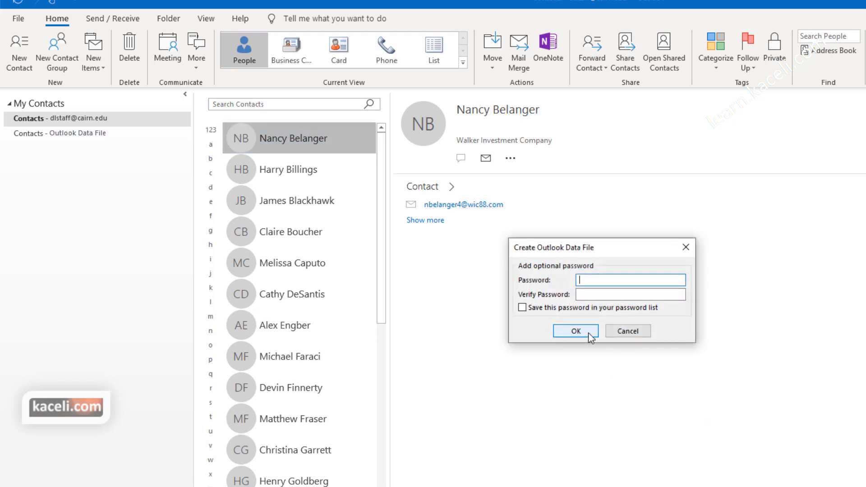
{"action": "left_click", "coordinate": [587, 331]}
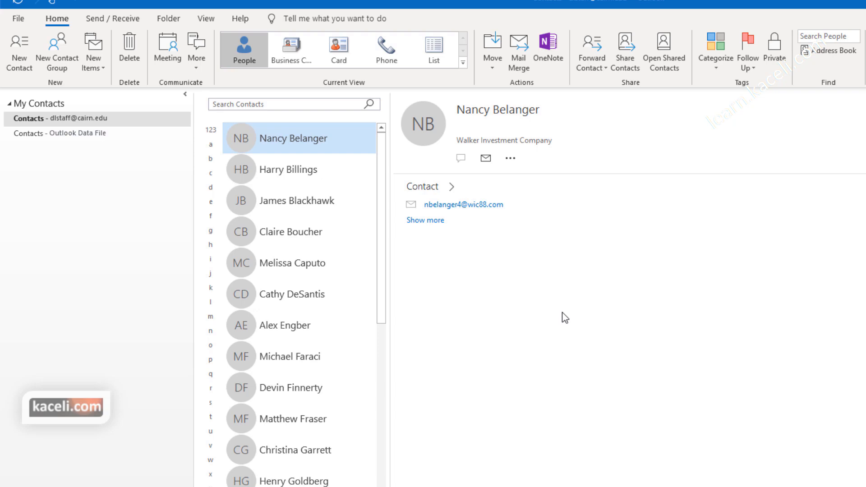
{"action": "left_click", "coordinate": [169, 375]}
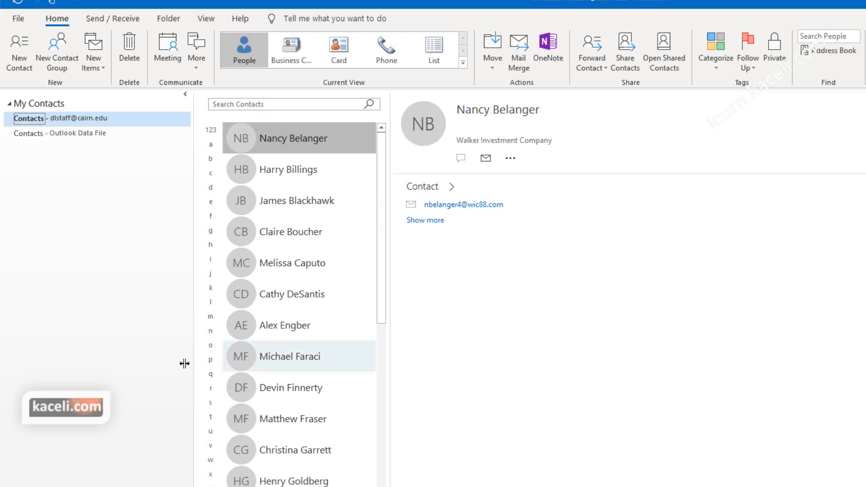
Step: Start importing an Outlook Data File (.pst) from another program or file
{"action": "left_click", "coordinate": [18, 18]}
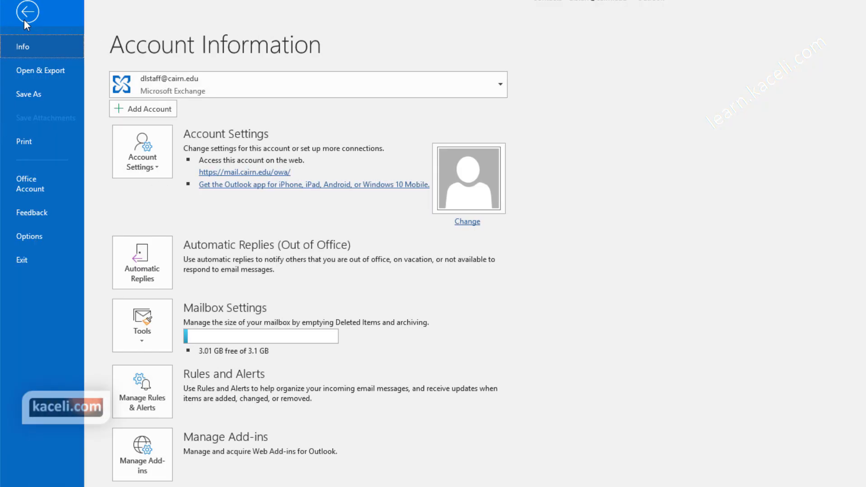
{"action": "left_click", "coordinate": [41, 70]}
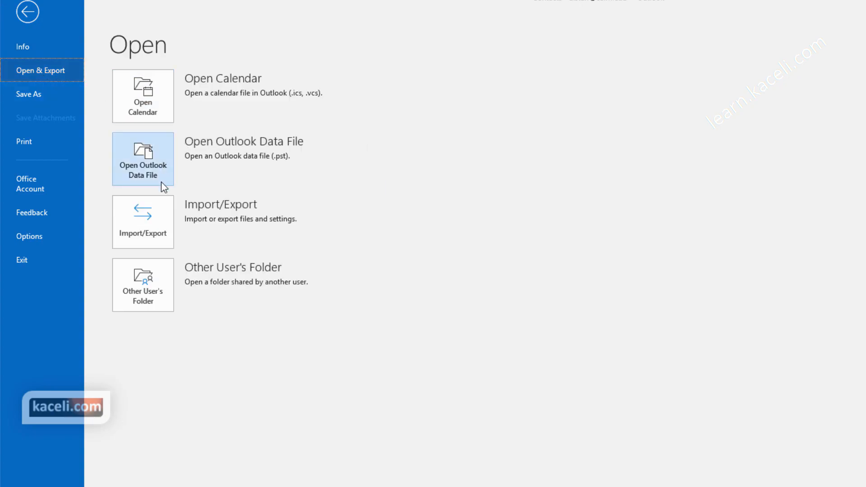
{"action": "left_click", "coordinate": [144, 216]}
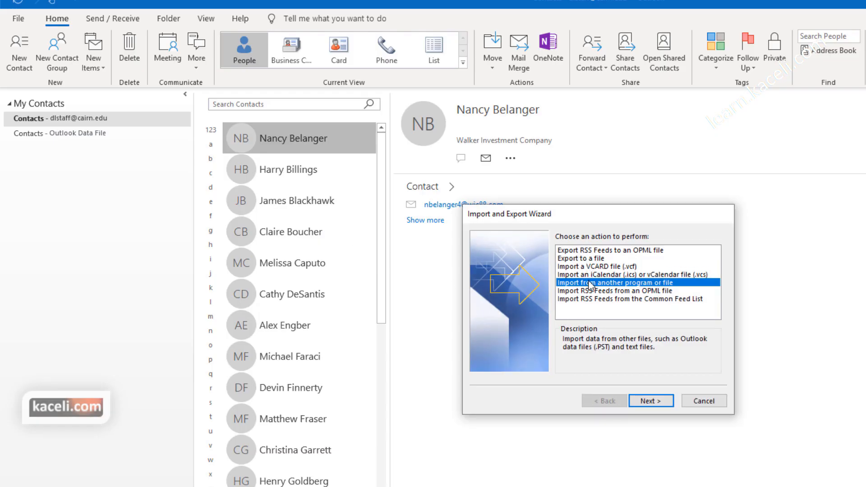
{"action": "left_click", "coordinate": [660, 401]}
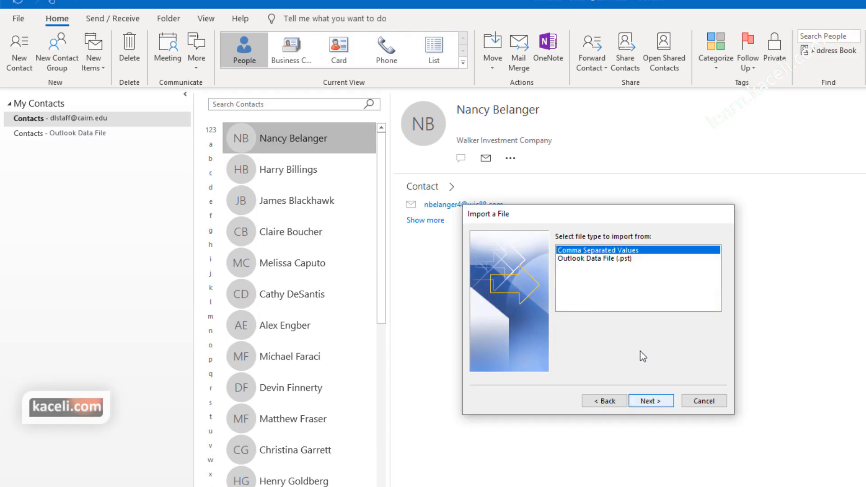
{"action": "left_click", "coordinate": [614, 258]}
{"action": "left_click", "coordinate": [666, 400]}
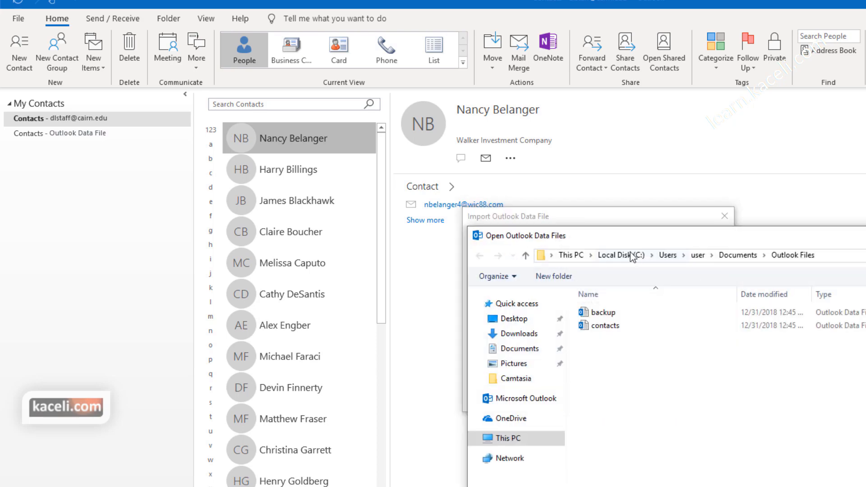
Step: Choose contacts.pst and import its folders into the mailbox account
{"action": "left_click", "coordinate": [604, 326]}
{"action": "double_click", "coordinate": [604, 326]}
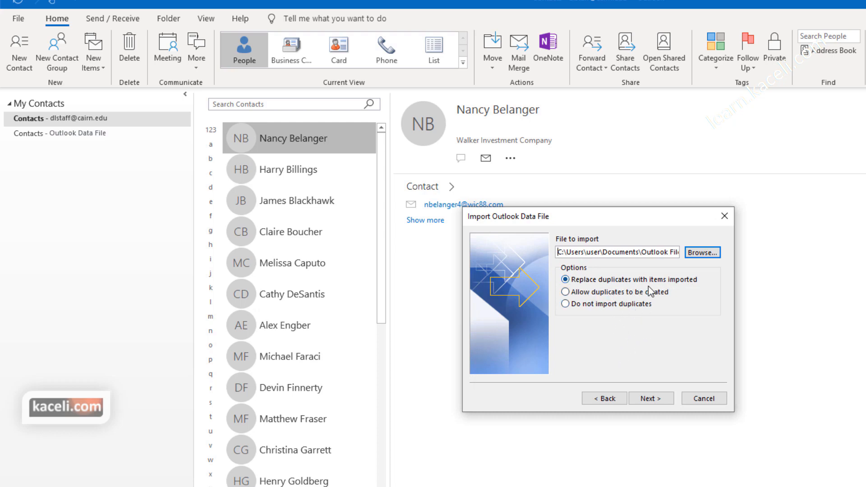
{"action": "left_click", "coordinate": [649, 401]}
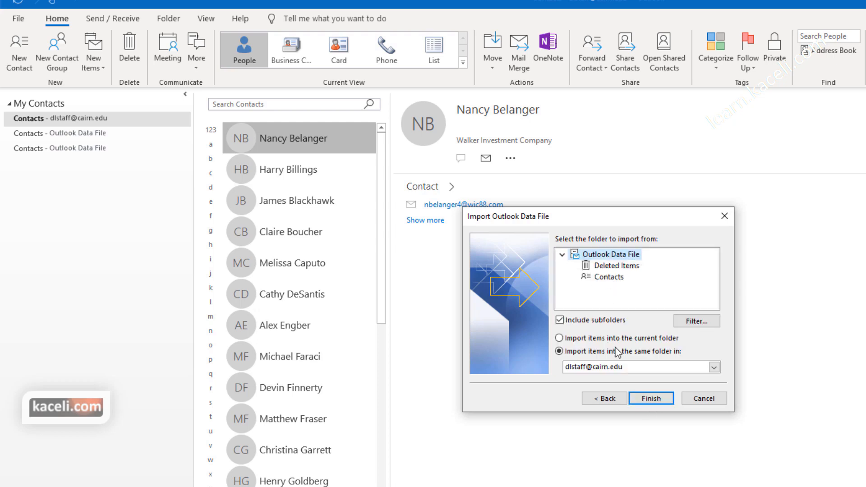
{"action": "left_click", "coordinate": [669, 369]}
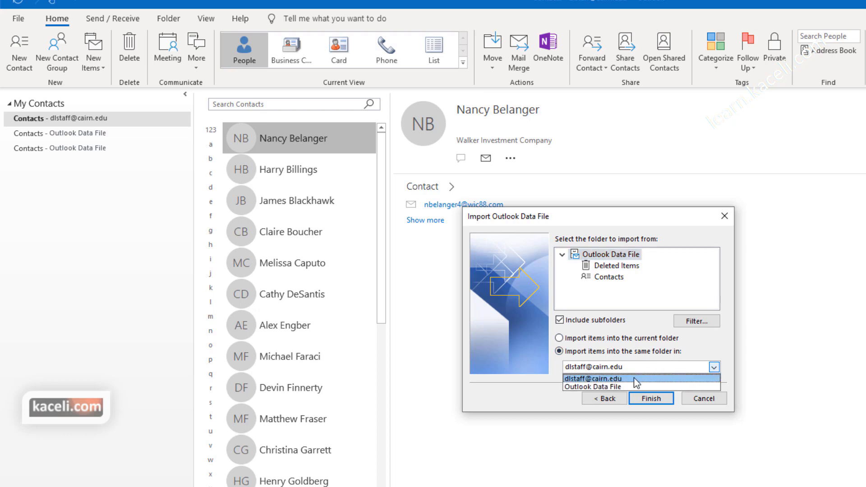
{"action": "left_click", "coordinate": [650, 401]}
{"action": "left_click", "coordinate": [651, 402]}
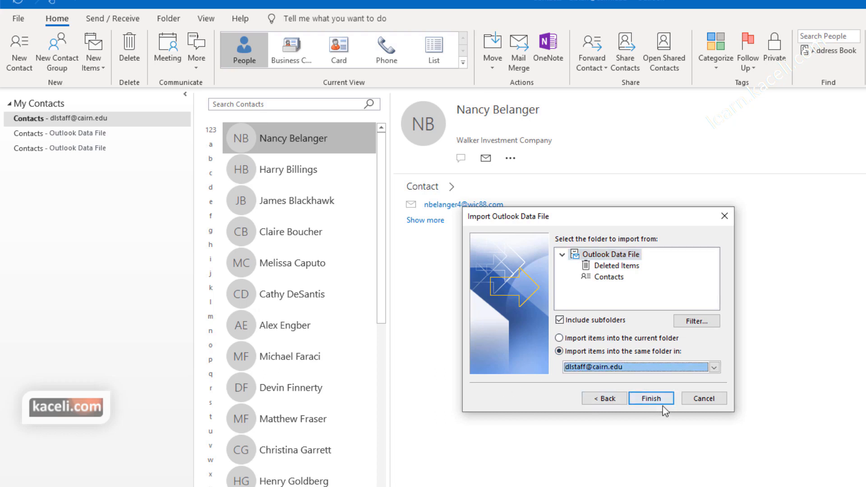